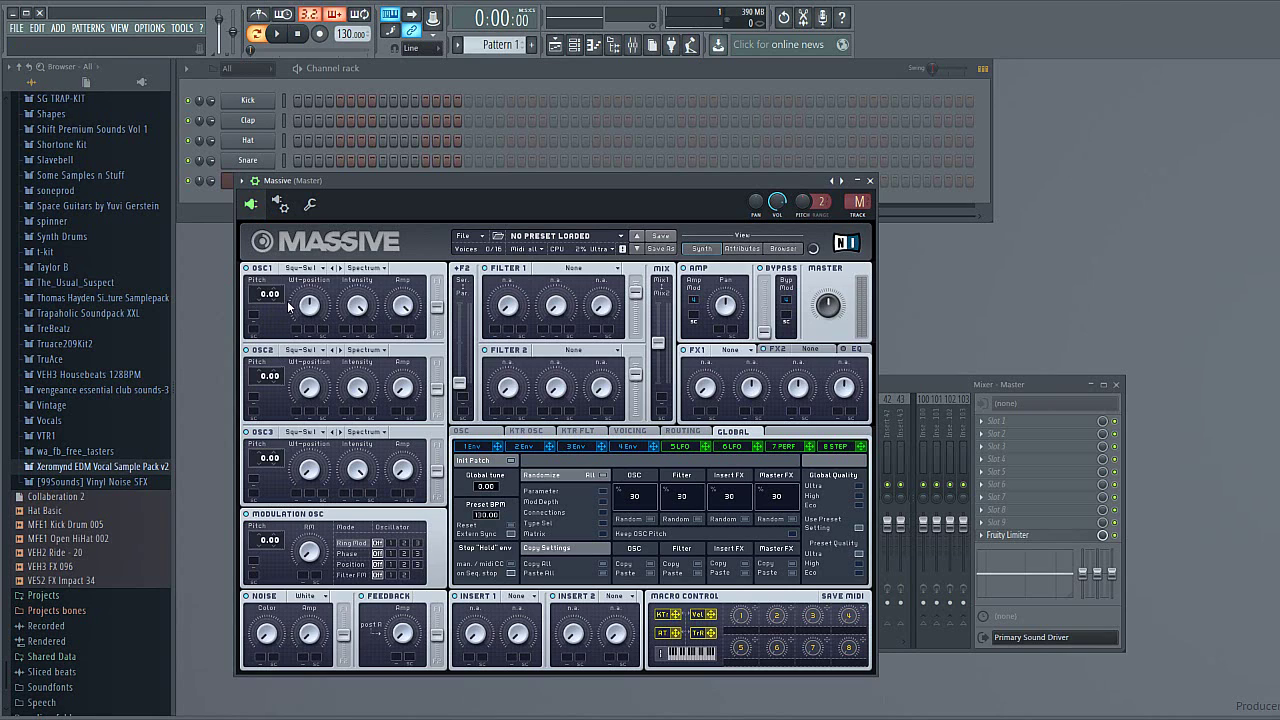
Choose the Crusher wavetable for oscillator 1 and set its pitch to -64.00
click(324, 269)
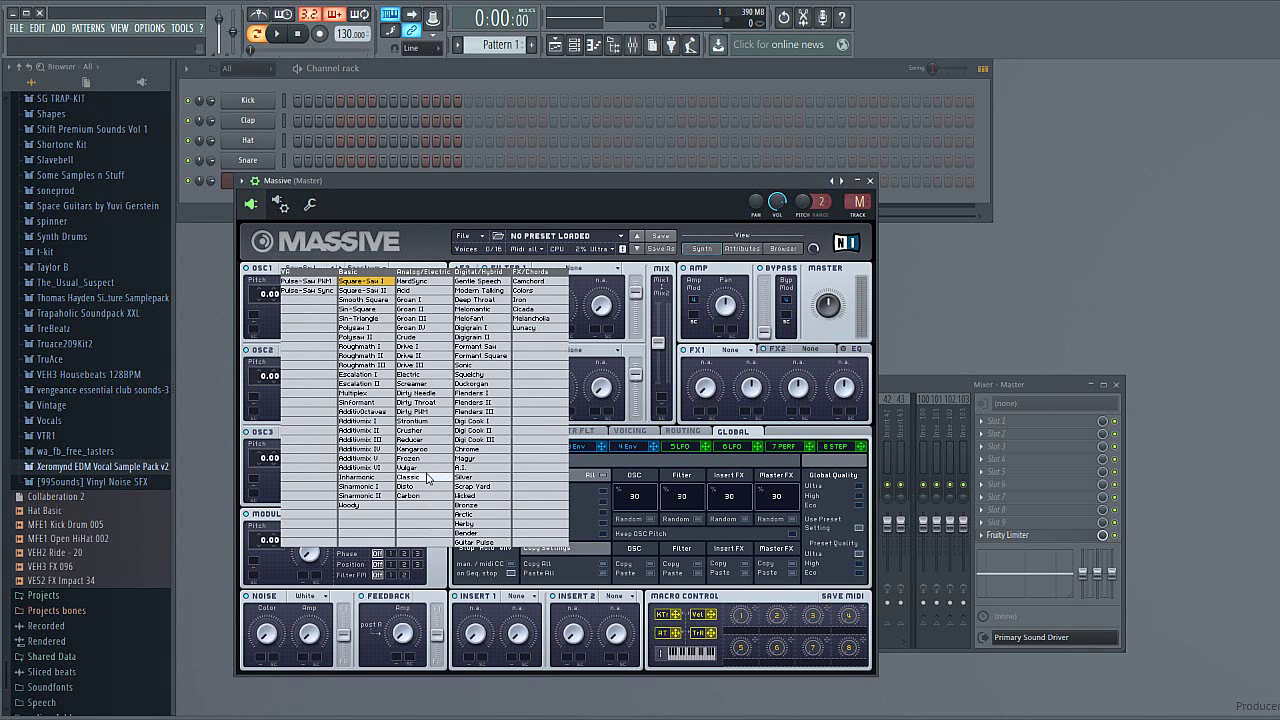
click(411, 430)
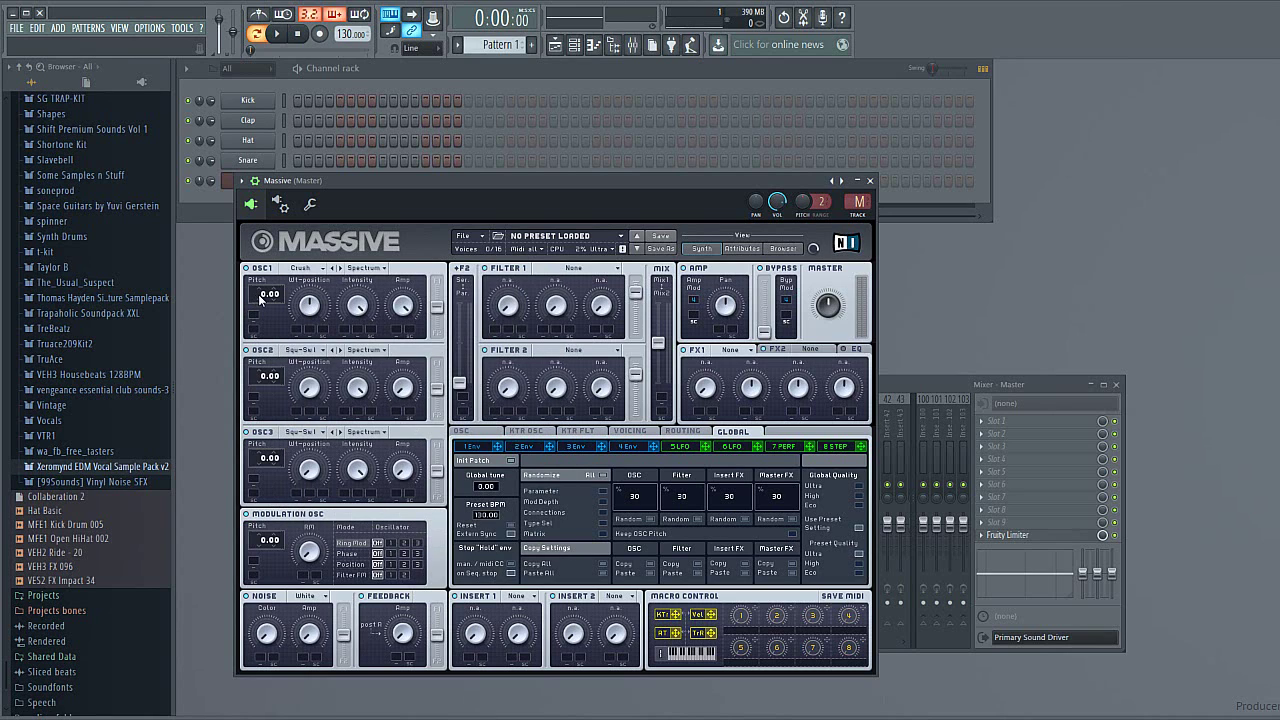
drag(260, 297, 262, 335)
Open the Massive channel's piano roll, audition and look through the keyboard's note range, and close the piano roll
key(F6)
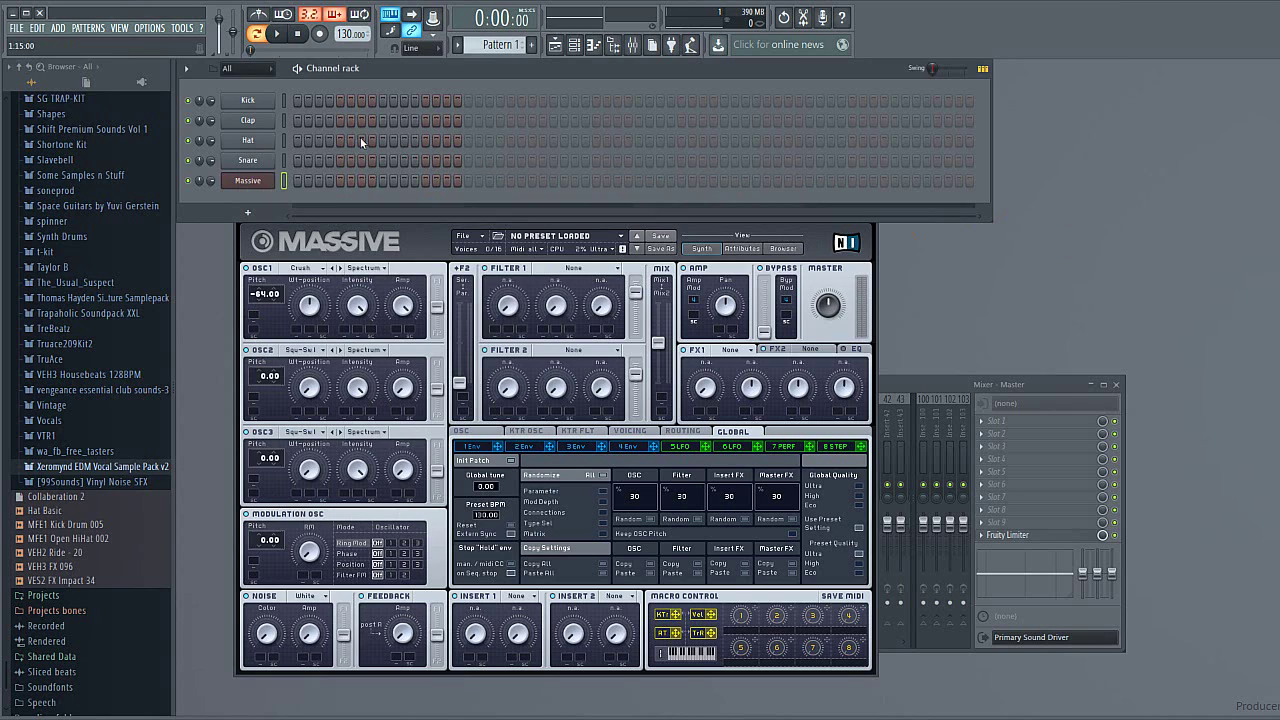
right_click(266, 190)
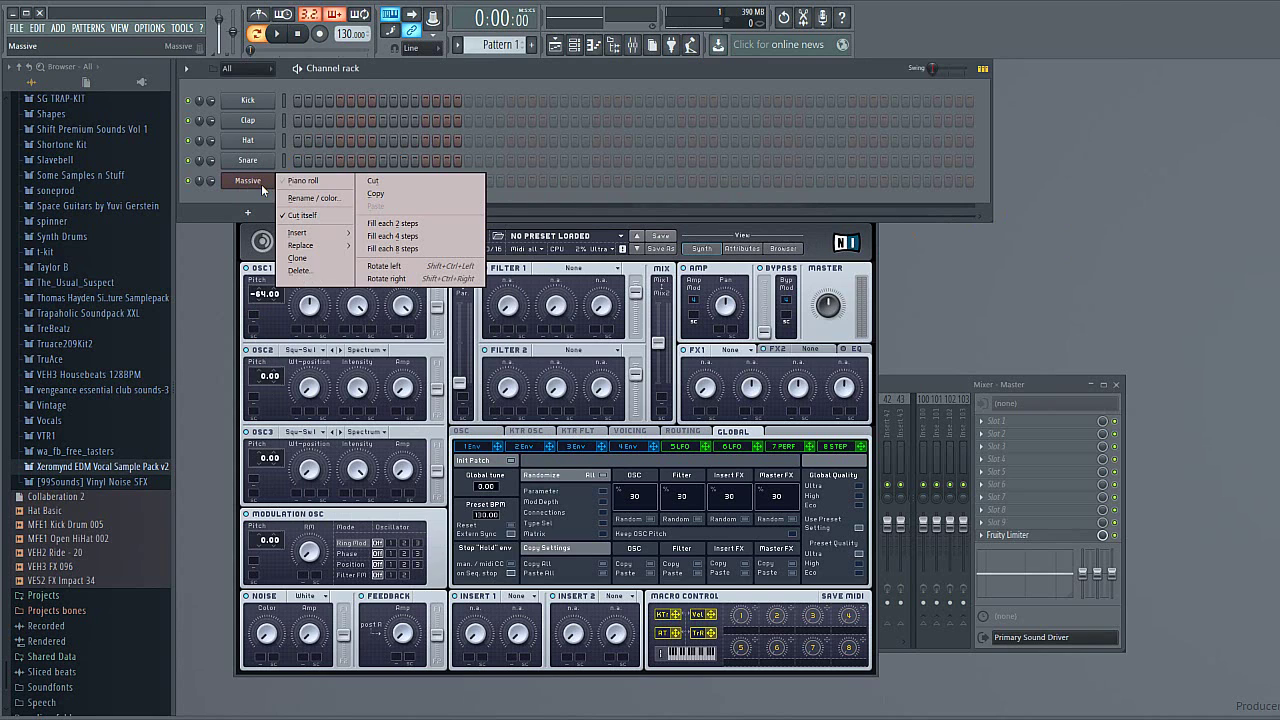
click(290, 181)
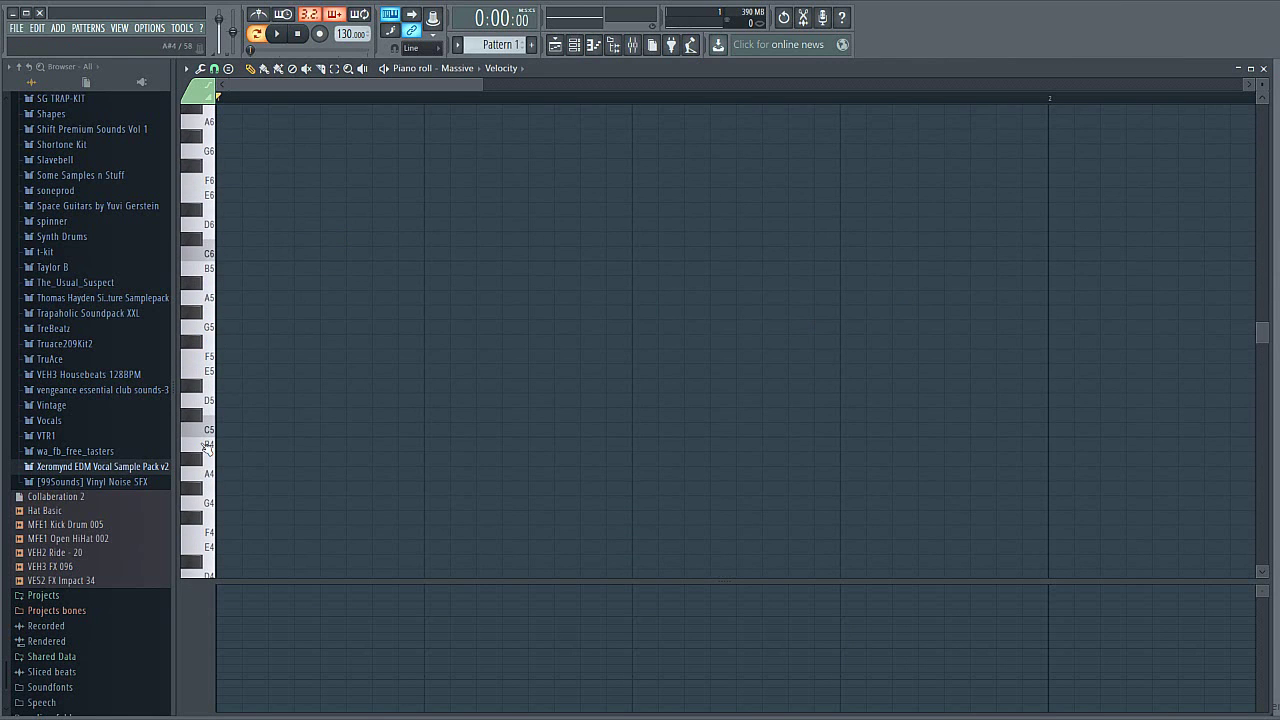
scroll(213, 425, down, 3)
click(212, 347)
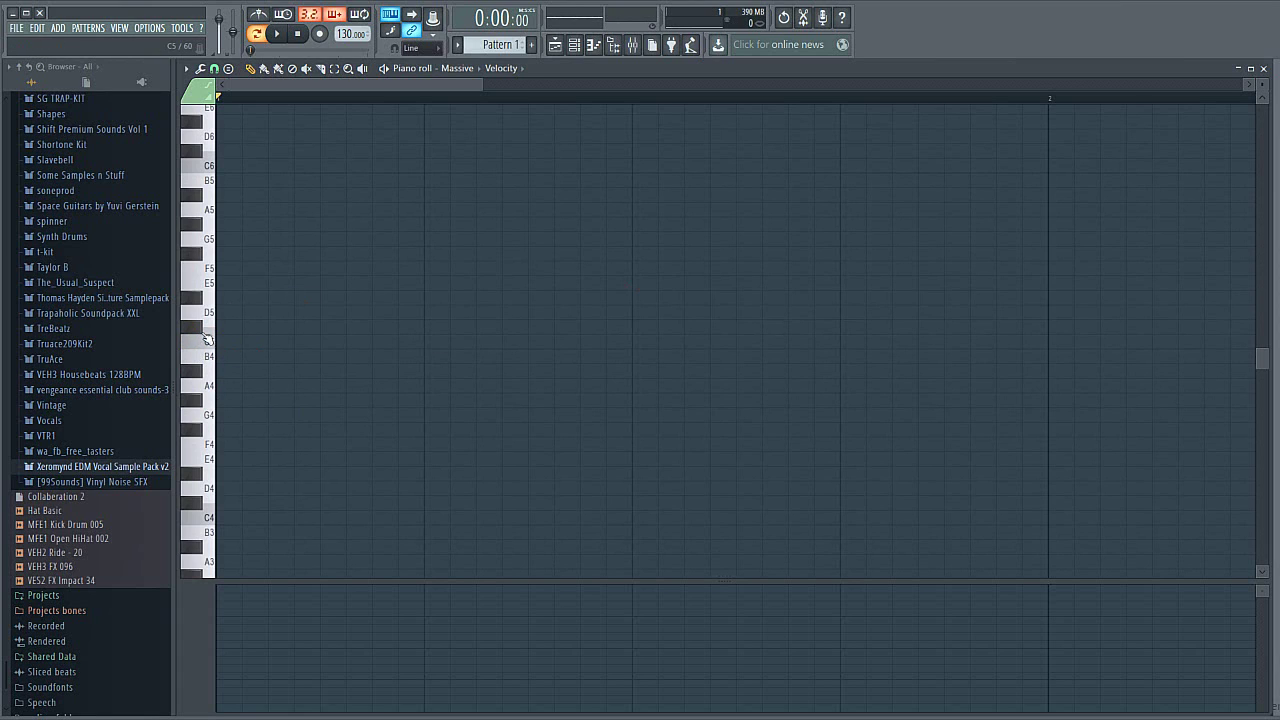
scroll(212, 517, down, 3)
scroll(212, 517, down, 2)
scroll(209, 472, down, 4)
scroll(209, 470, up, 15)
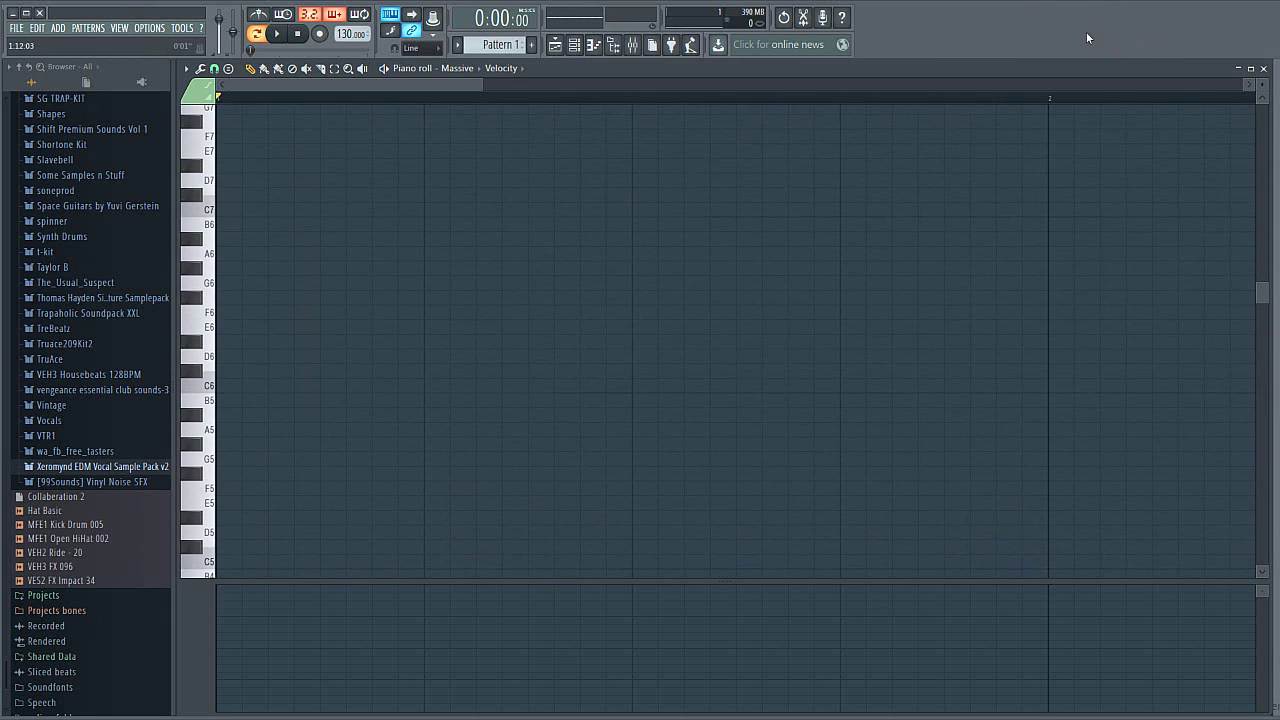
click(1262, 68)
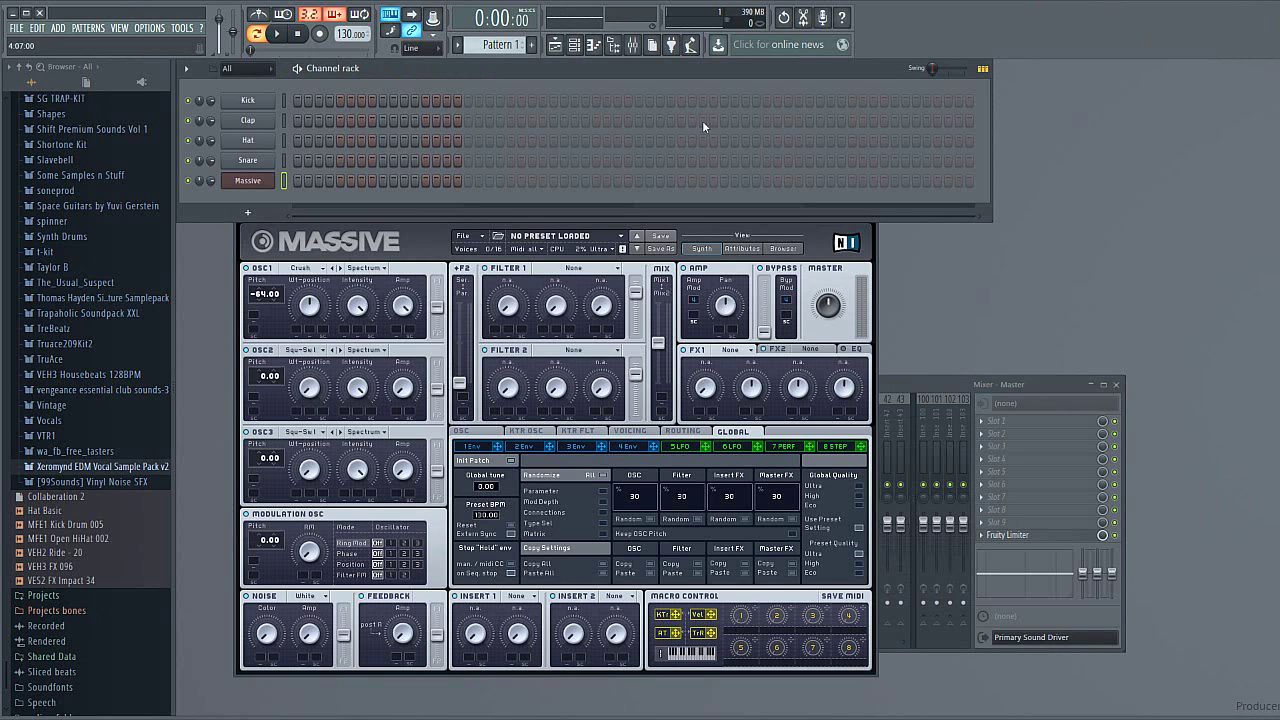
Set oscillator 1's Wt-position to about 0.35 and route it entirely to Filter 2
click(313, 306)
drag(315, 319, 314, 324)
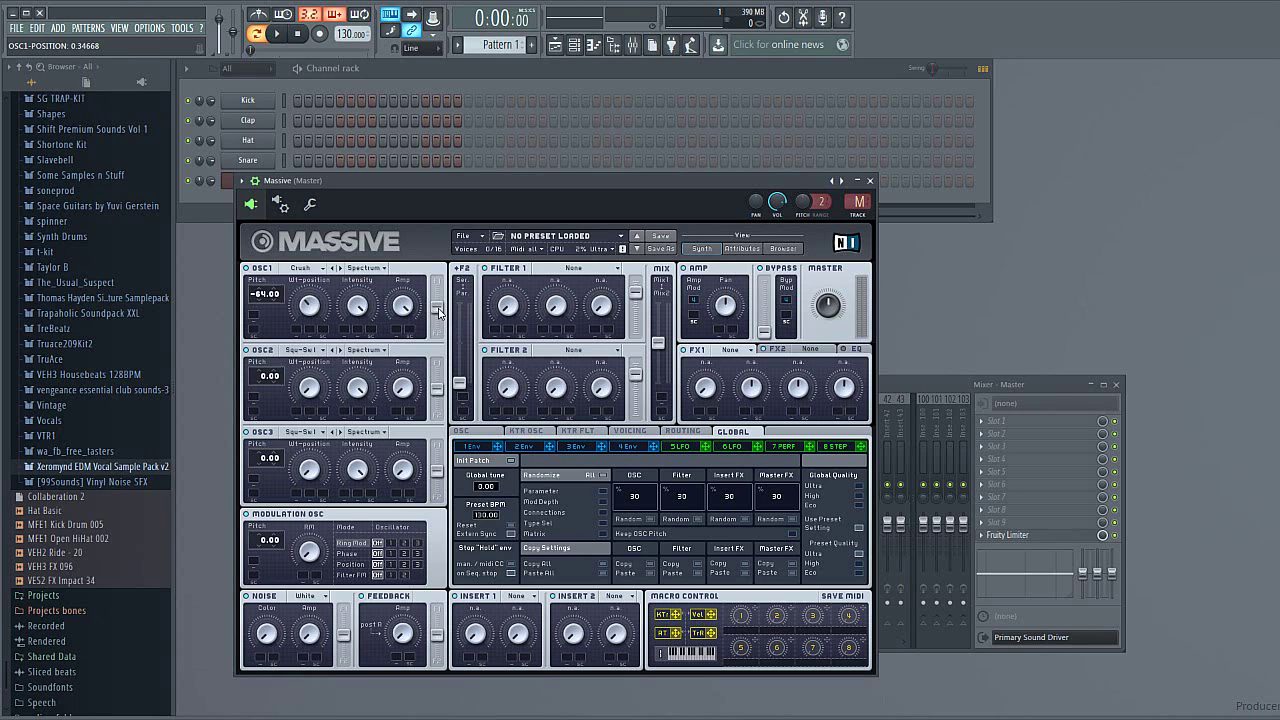
drag(439, 312, 433, 404)
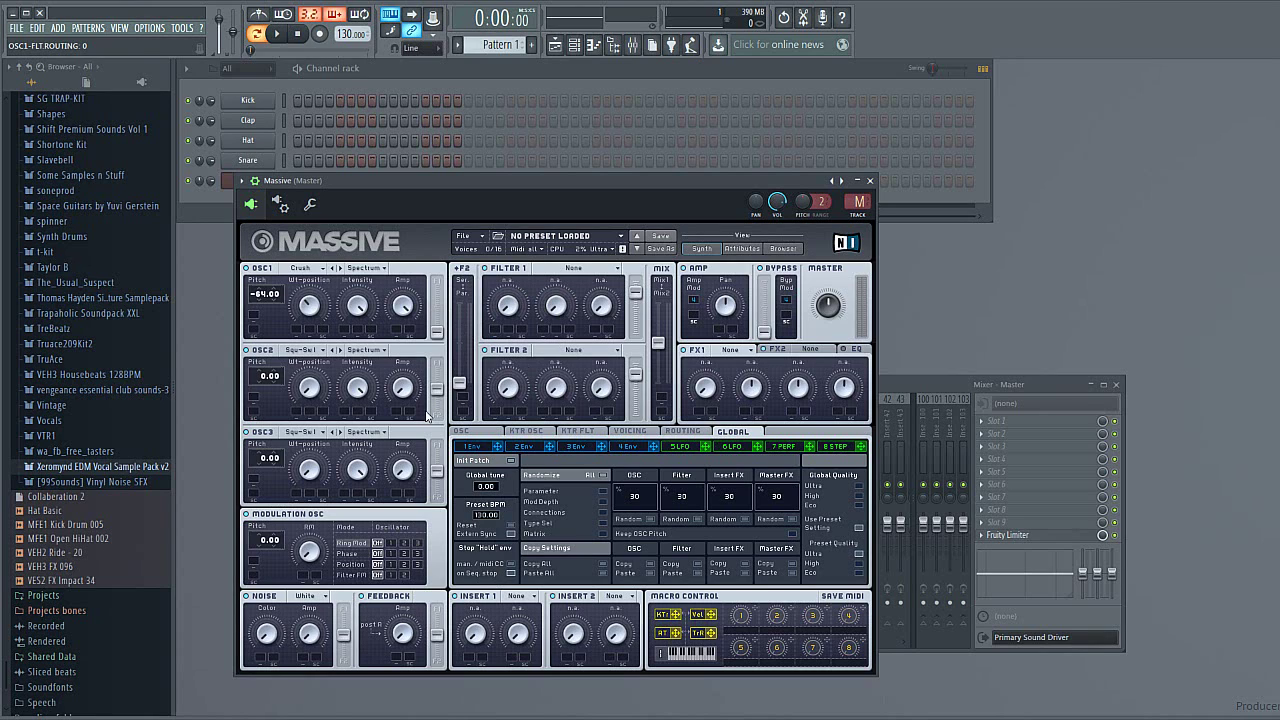
Choose the Sinarmonic II wavetable for oscillator 2 and set its pitch to -12.00
click(300, 351)
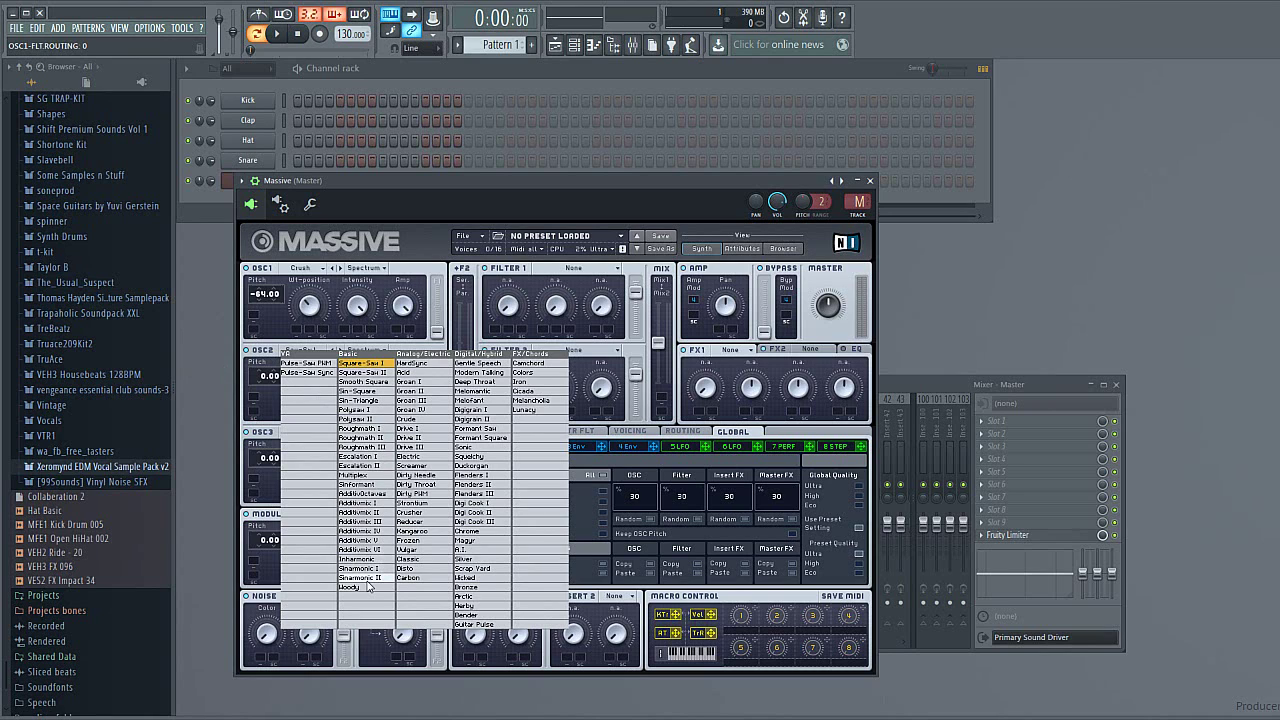
click(367, 579)
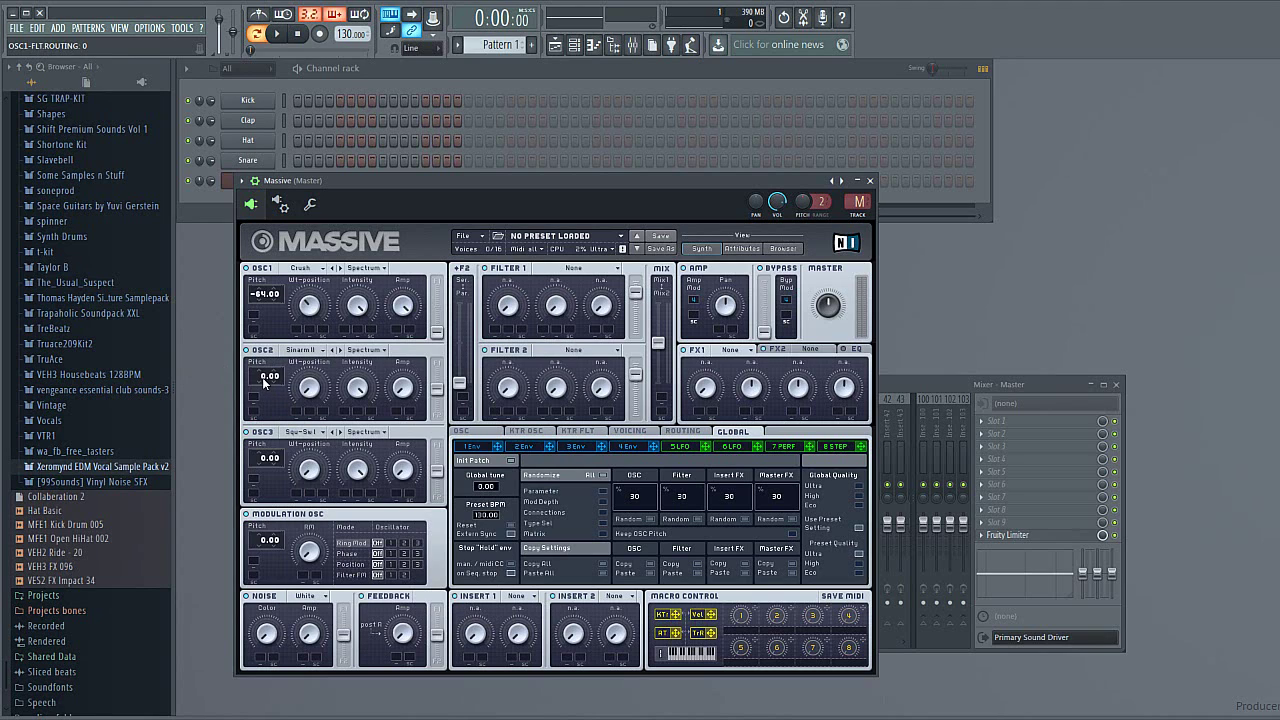
scroll(262, 381, down, 12)
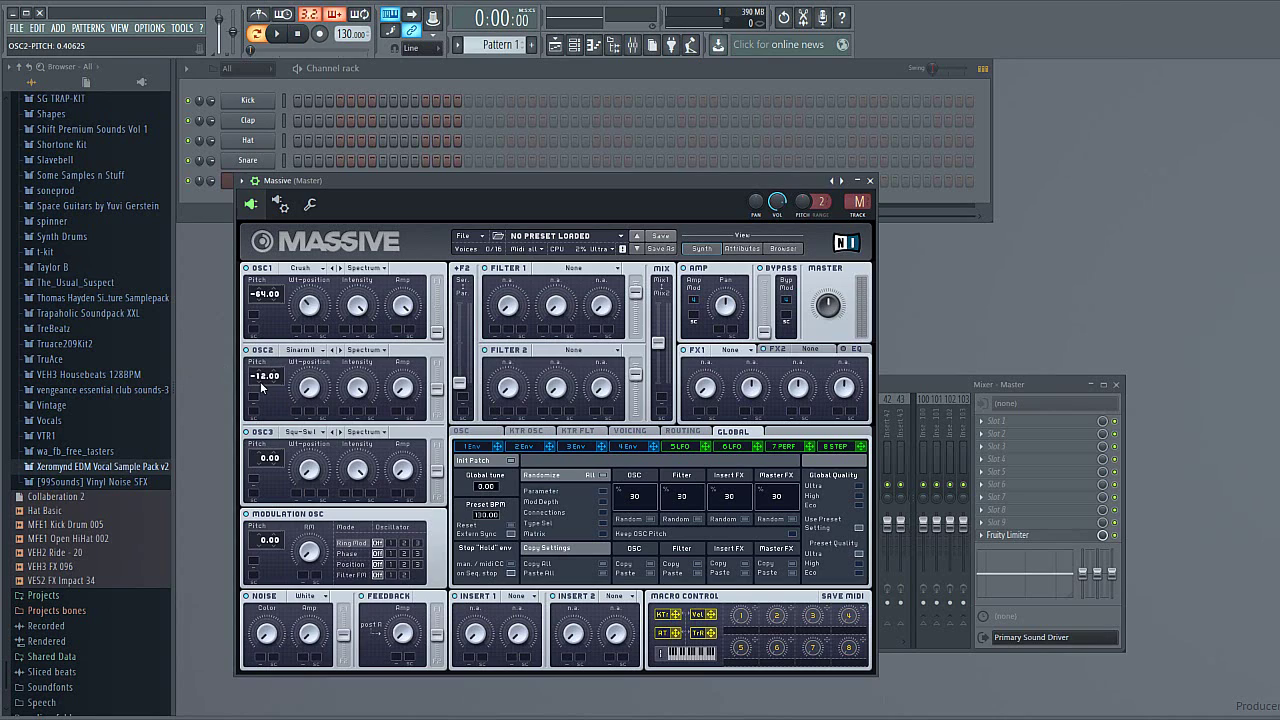
click(1099, 264)
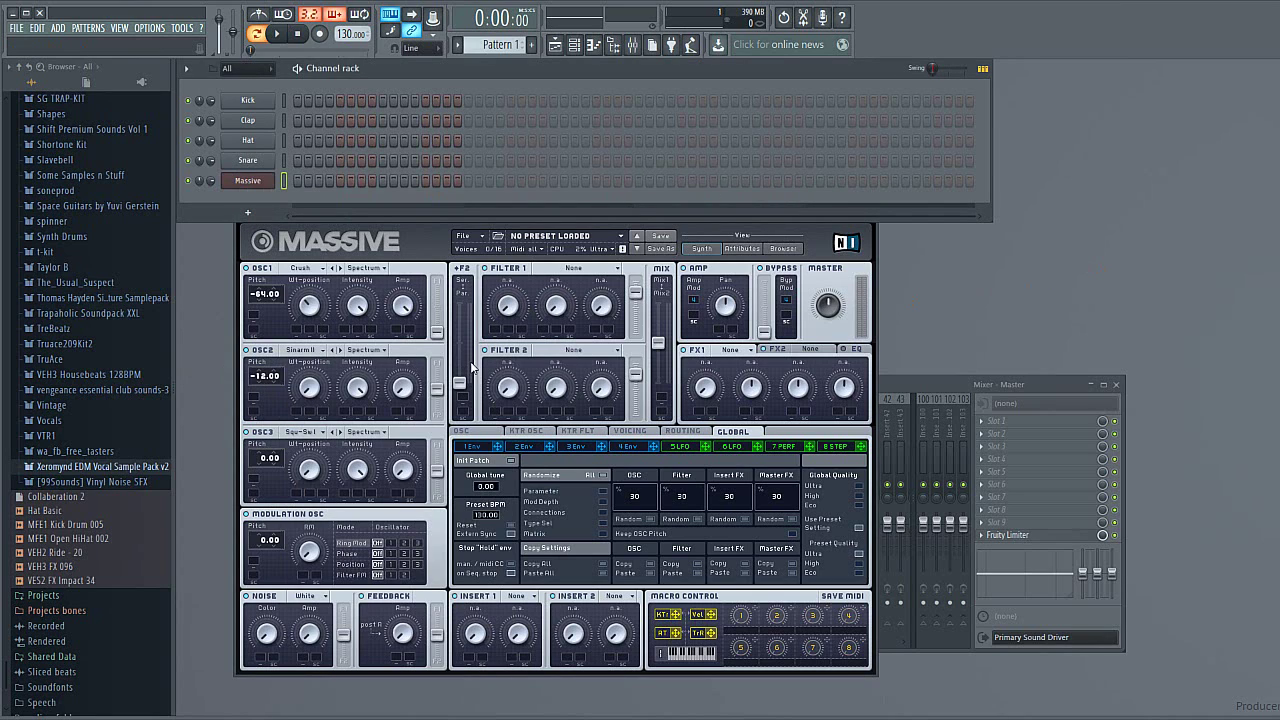
Raise oscillator 2's Wt-position past the middle, lower its Intensity, and route it entirely to Filter 1
click(309, 398)
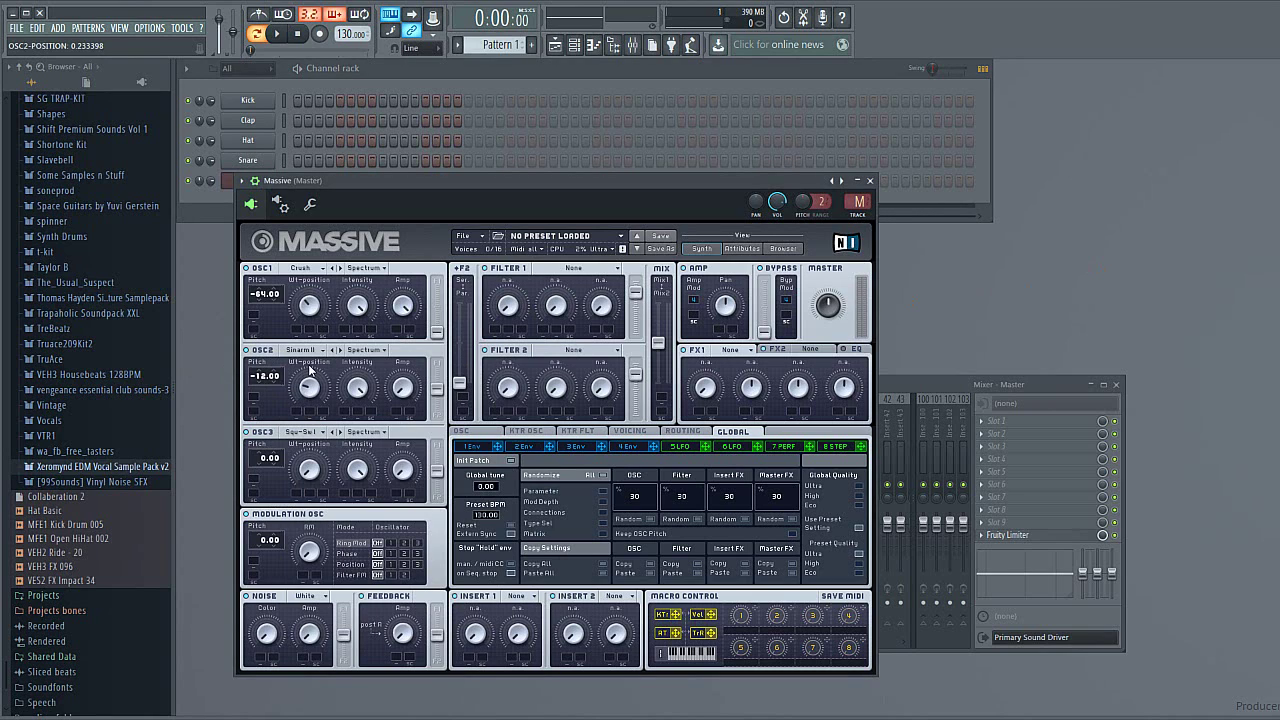
drag(310, 368, 314, 312)
drag(366, 393, 366, 432)
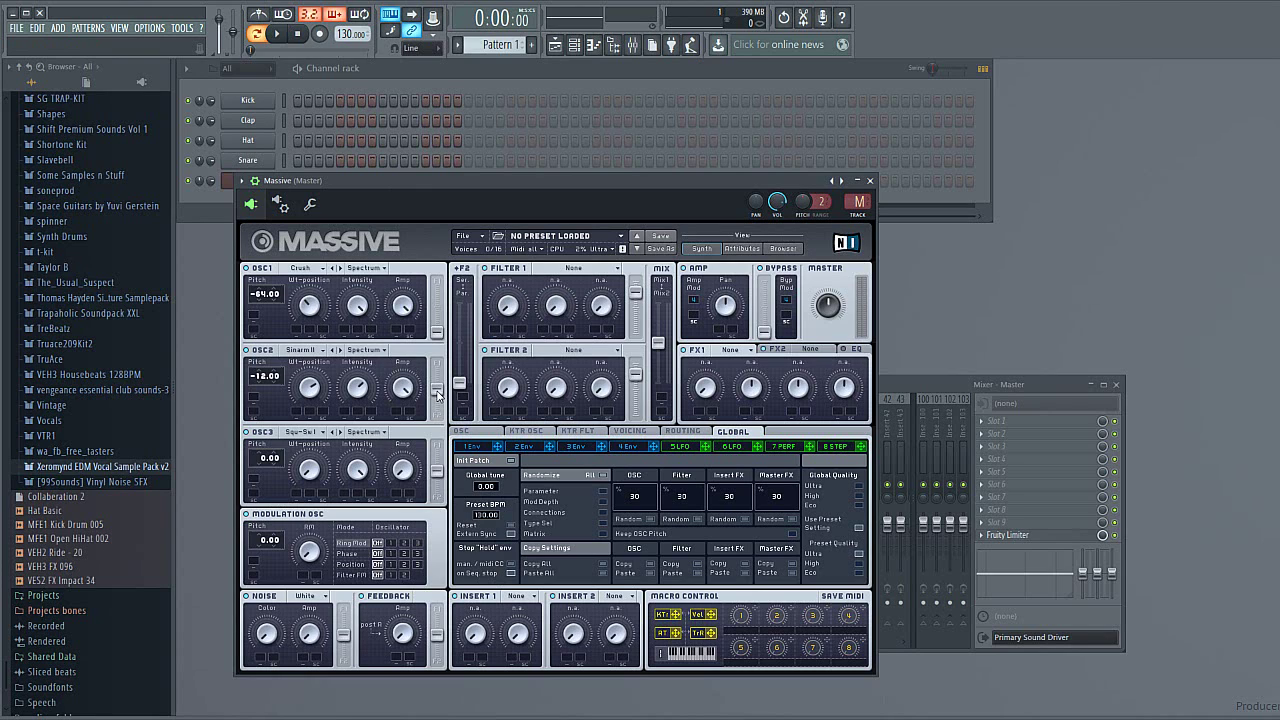
drag(438, 394, 437, 364)
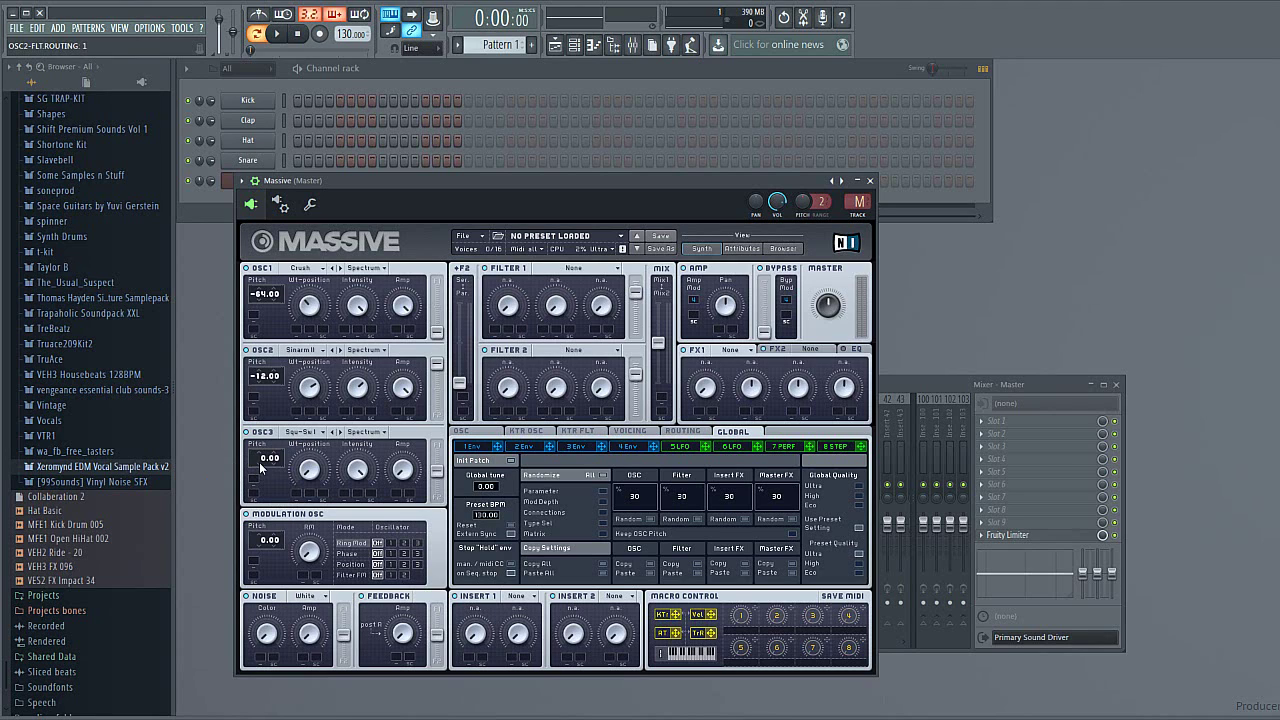
Set oscillator 3 to the Inharmonic wavetable with pitch 12.00, Wt-position 1 and Amp about 0.69
drag(262, 466, 295, 475)
click(217, 208)
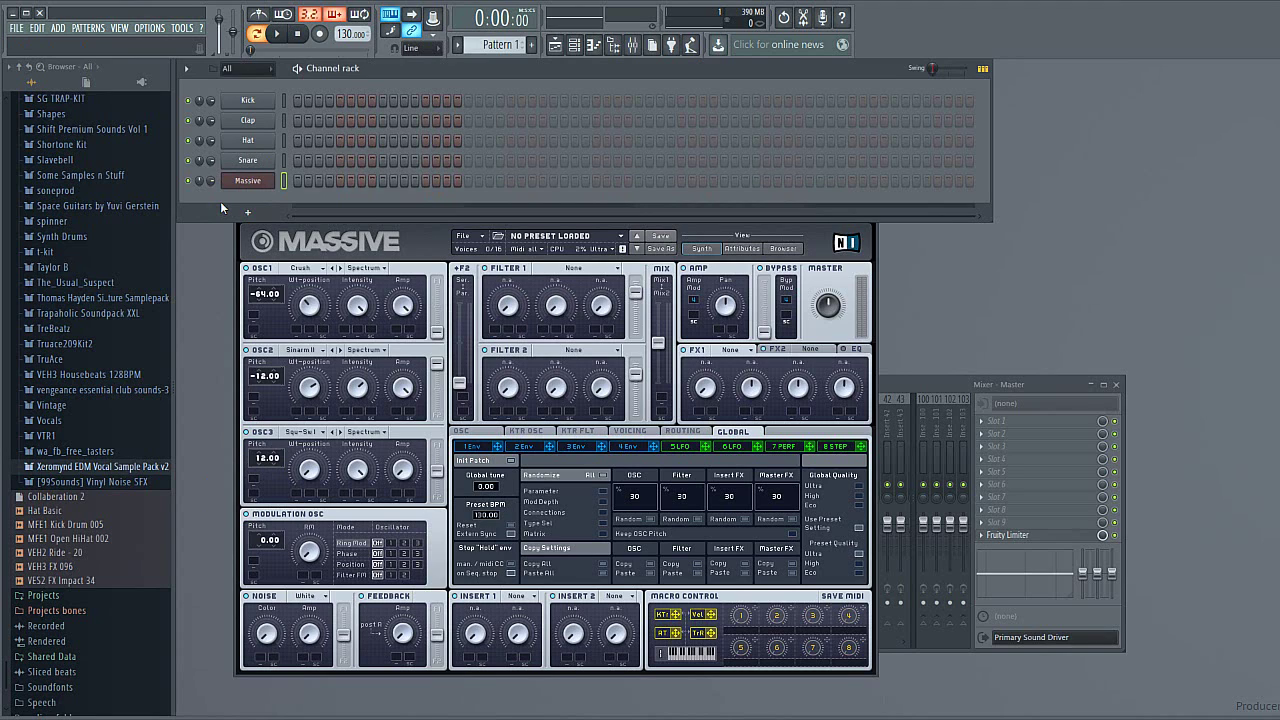
click(314, 476)
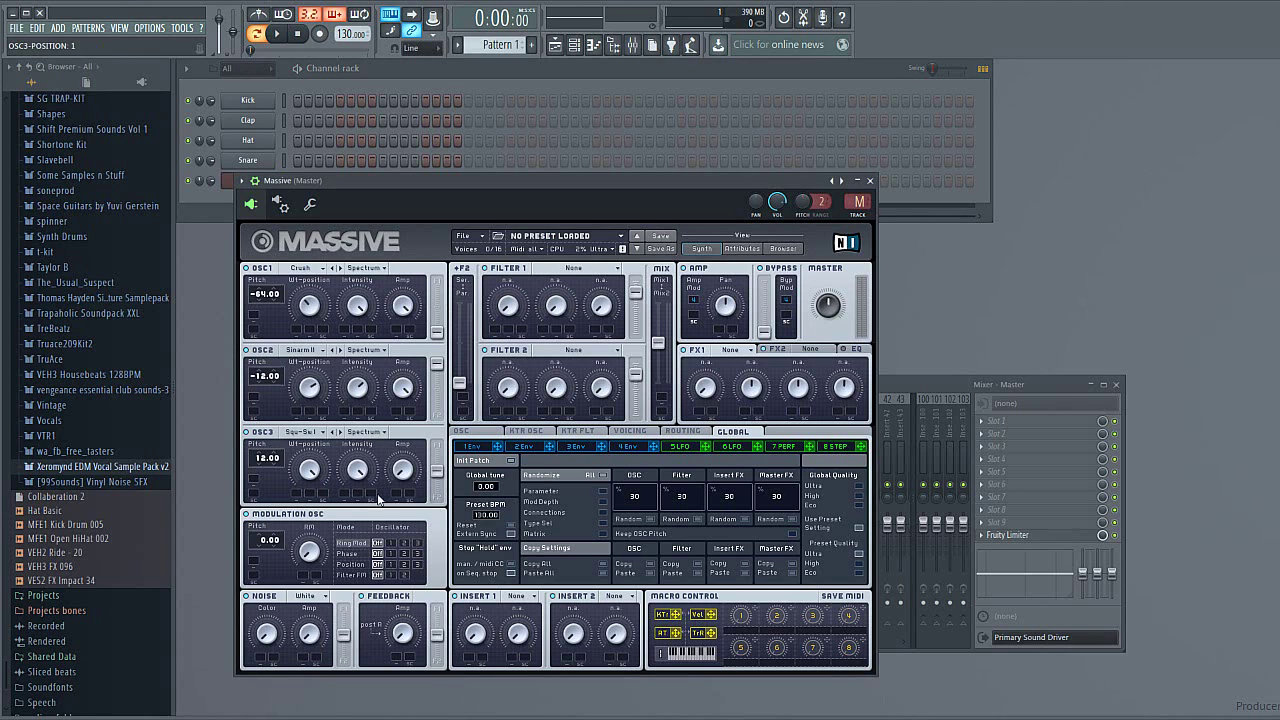
drag(408, 486, 405, 397)
click(290, 437)
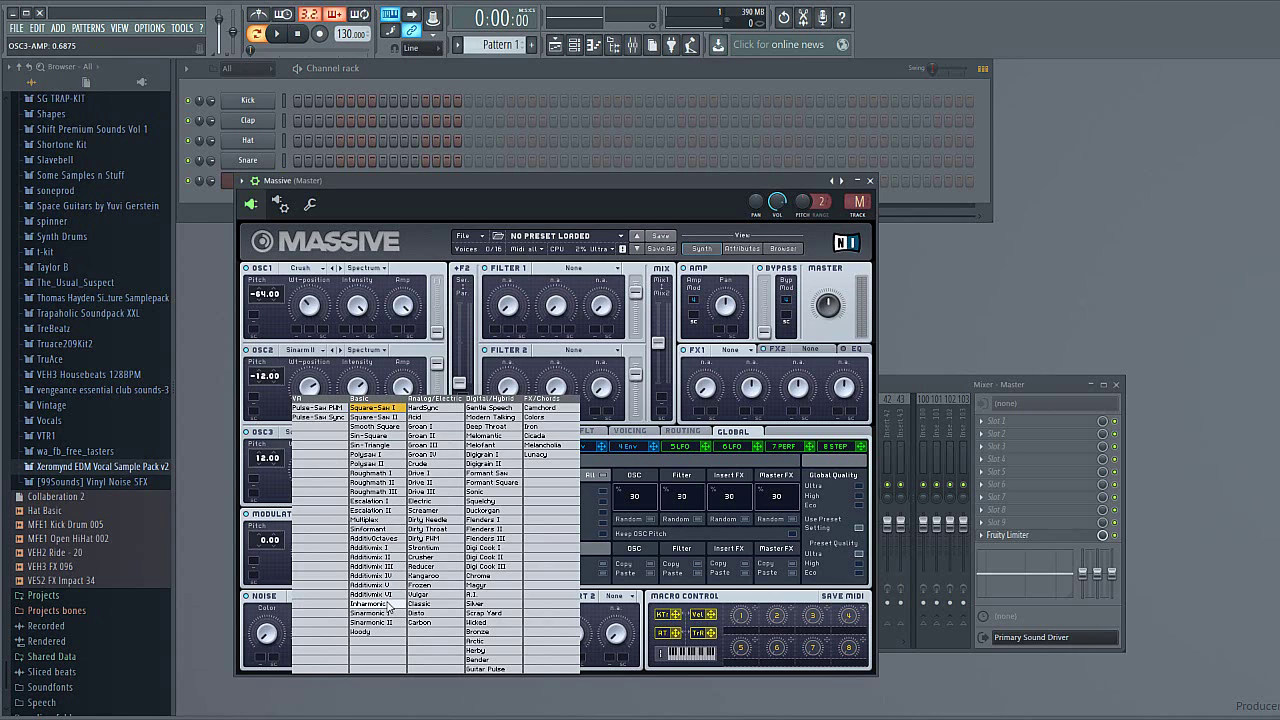
click(382, 604)
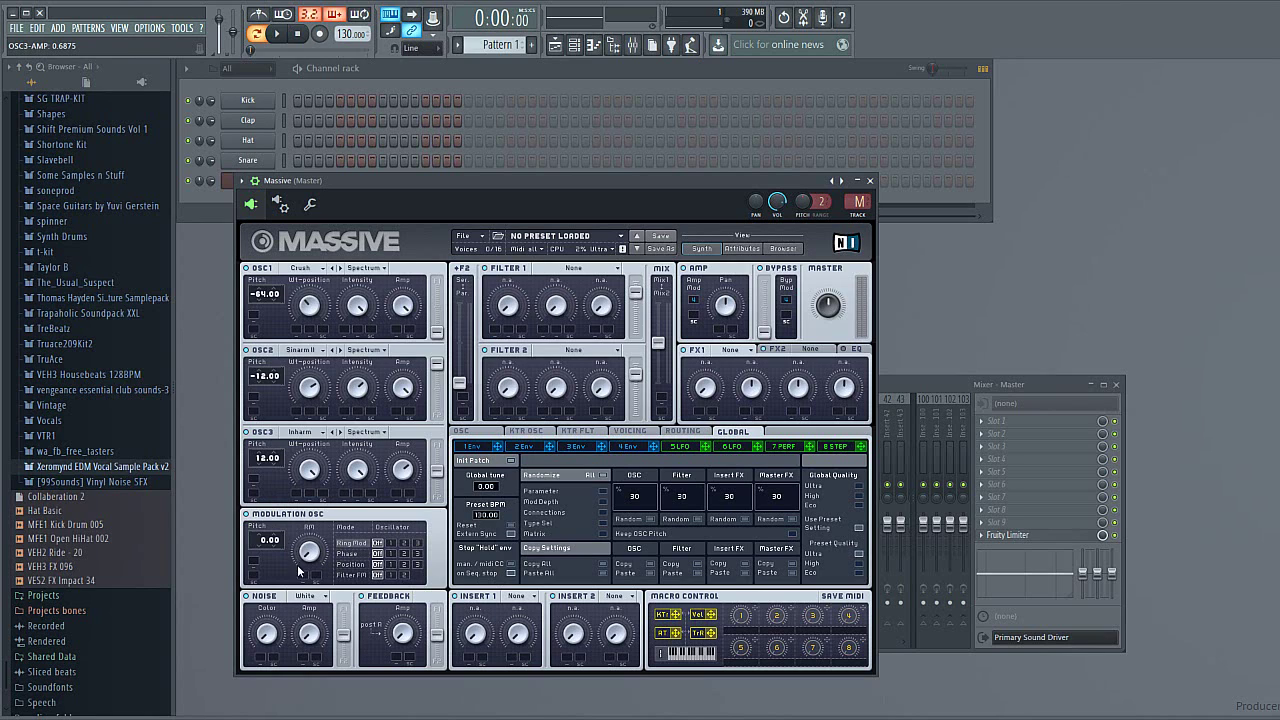
Set the modulation oscillator's pitch to 12.00, raise its RM amount, and apply ring modulation to oscillator 2
drag(310, 552, 305, 480)
mouse_move(267, 546)
mouse_down()
mouse_move(267, 528)
mouse_move(267, 546)
mouse_up()
click(405, 545)
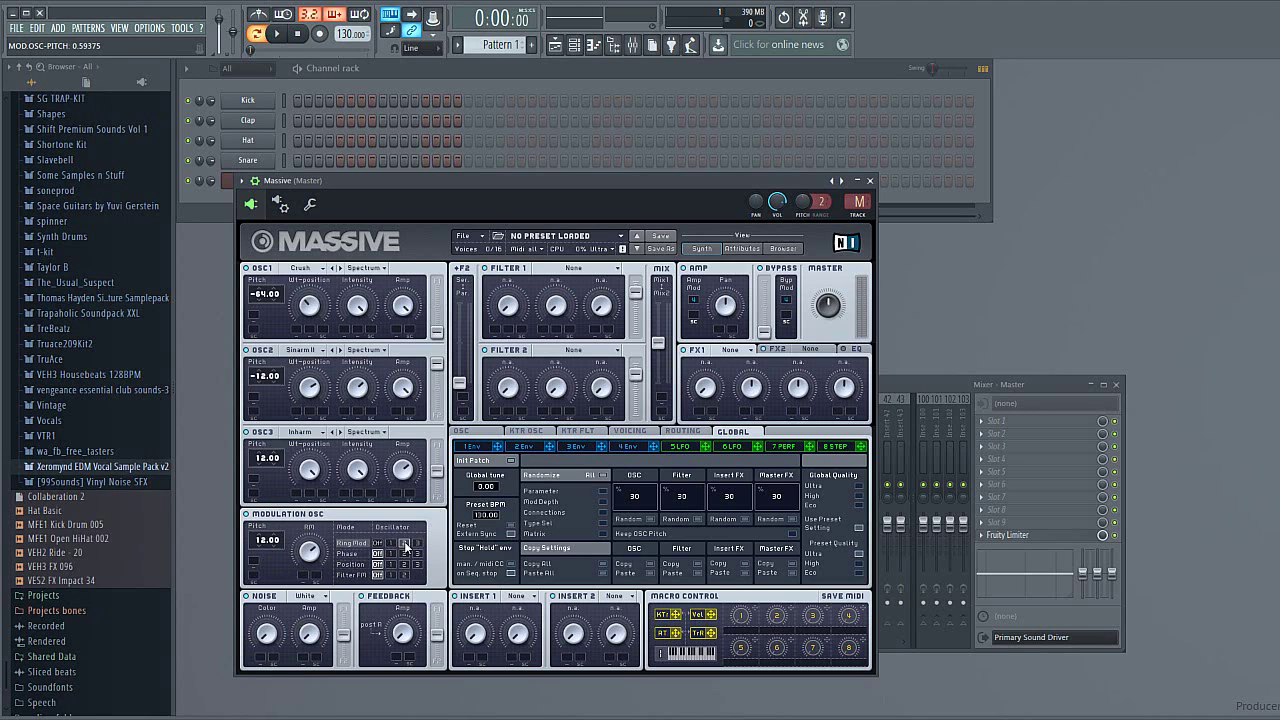
click(377, 545)
Set the modulation oscillator's Phase amount to about 0.82 and apply phase modulation to oscillator 1
click(348, 554)
drag(325, 560, 314, 470)
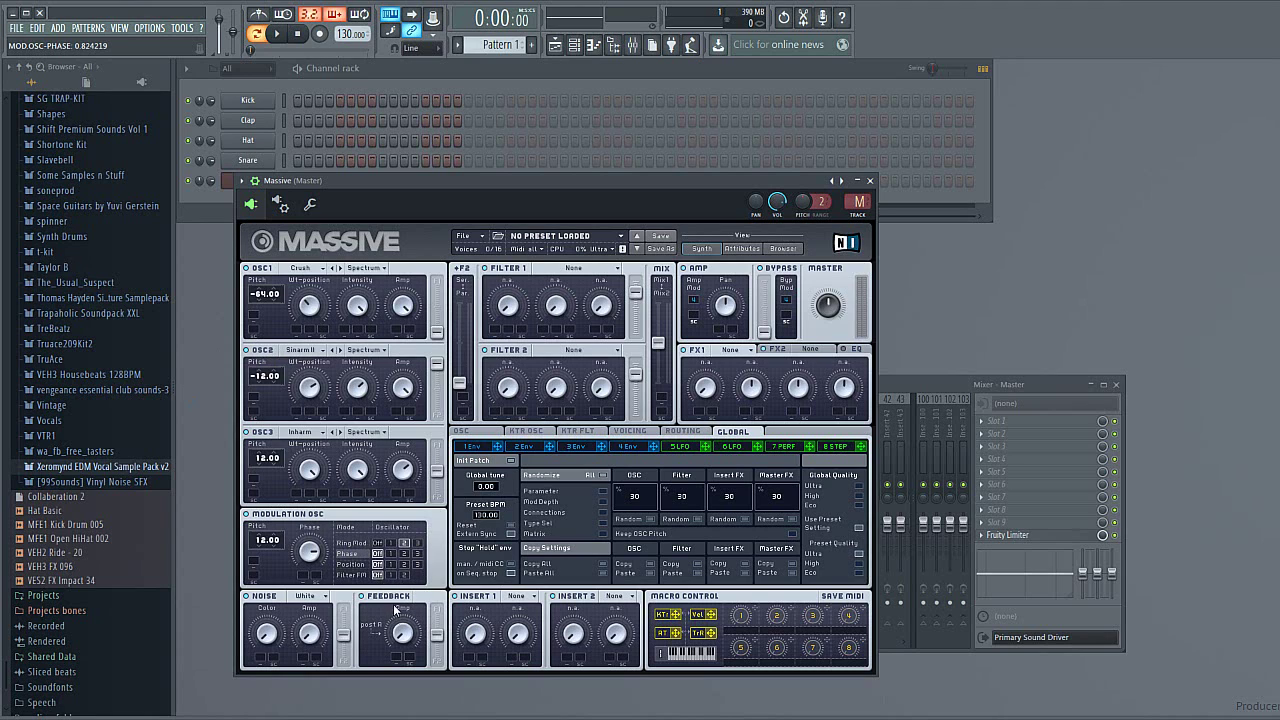
click(391, 555)
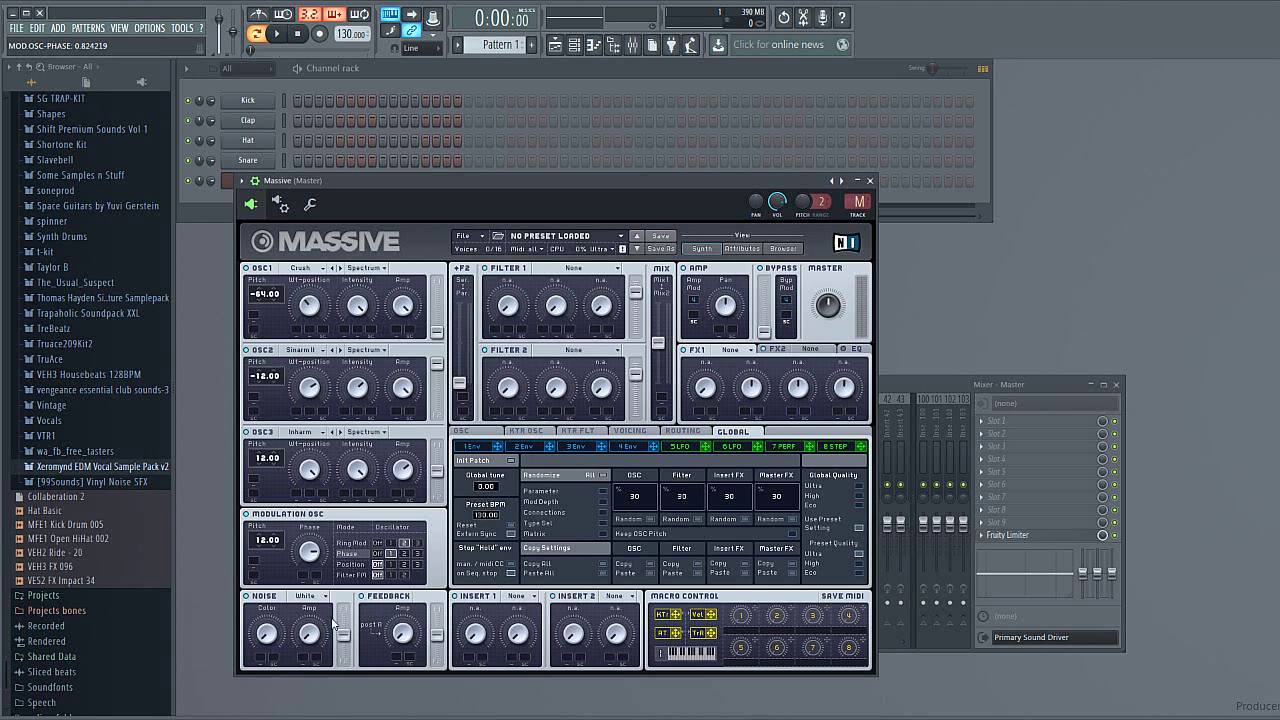
Set the noise to AC Power with Color about 0.55 and a raised Amp, and route oscillator 3 entirely to Filter 1
click(321, 597)
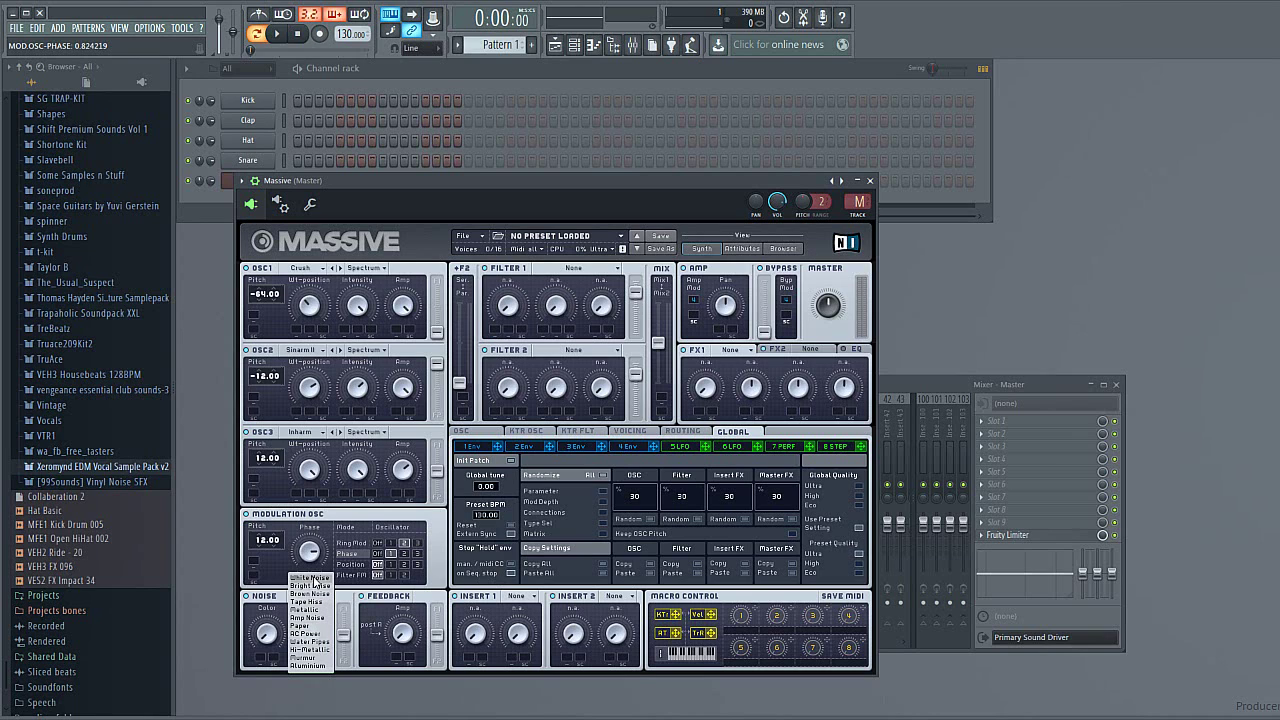
click(310, 635)
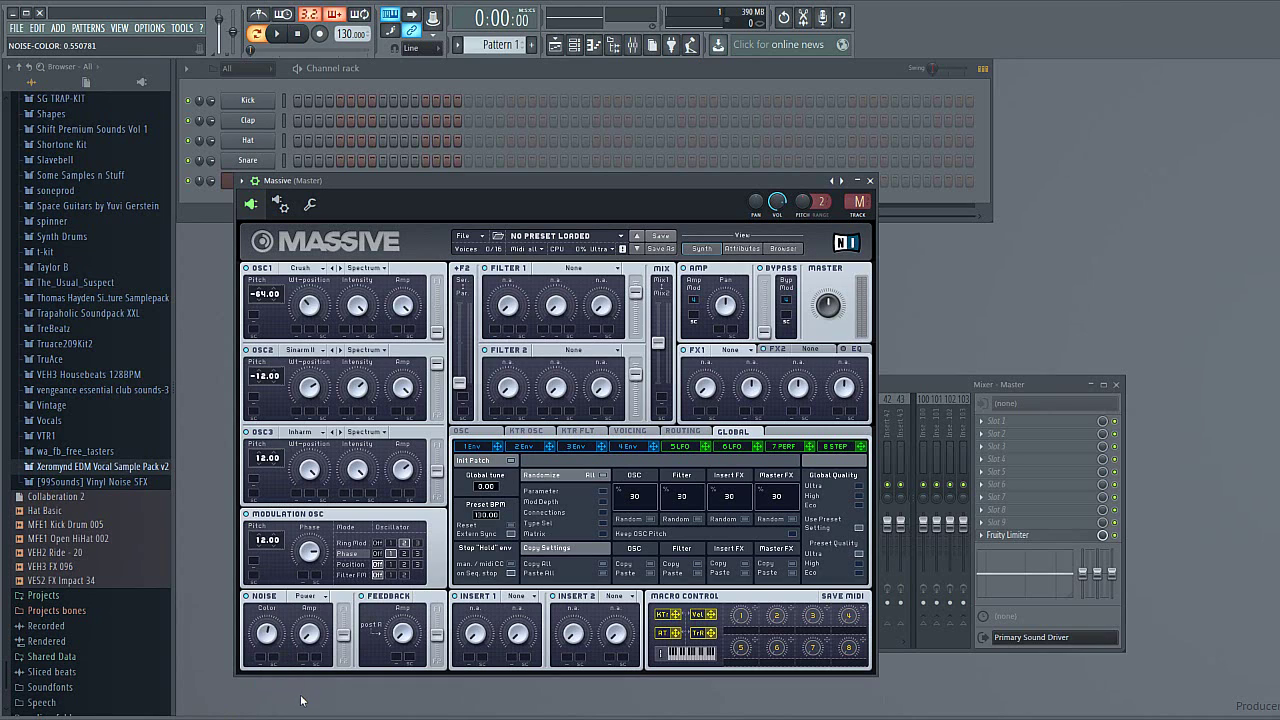
drag(305, 609, 302, 574)
drag(441, 474, 440, 430)
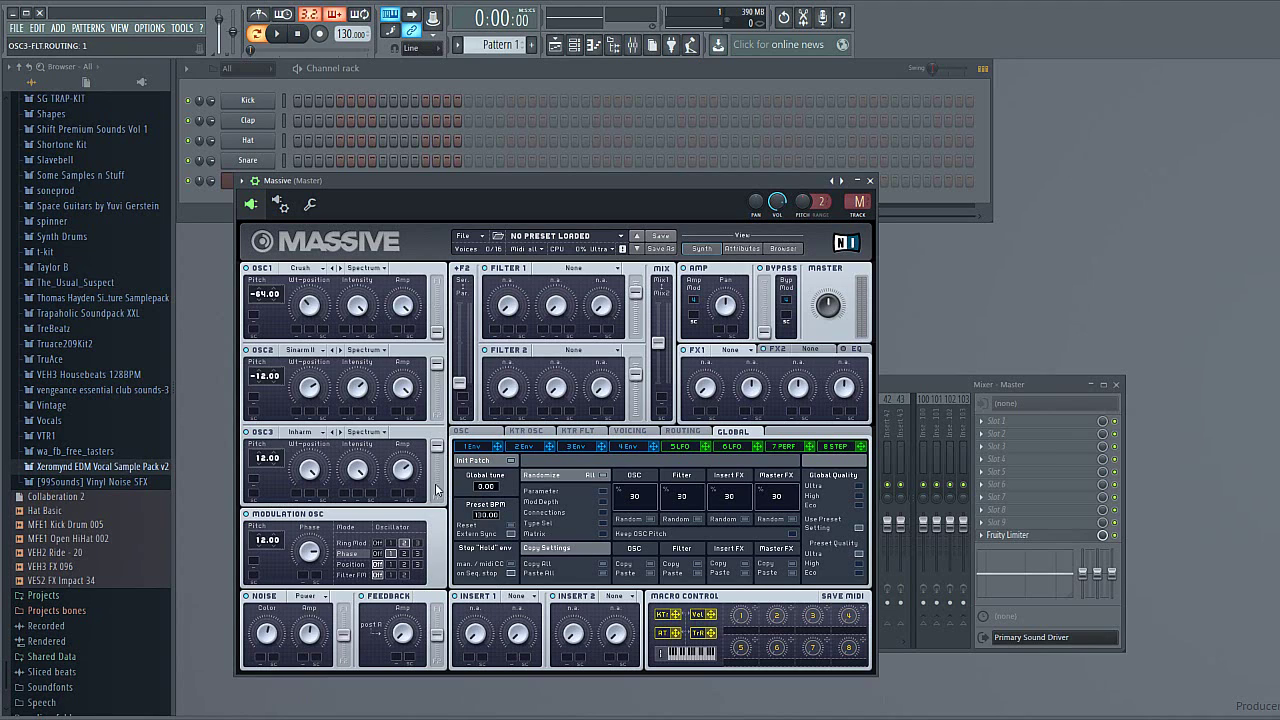
Set the voicing mode to Monorotate with 2 Unisono voices
click(470, 431)
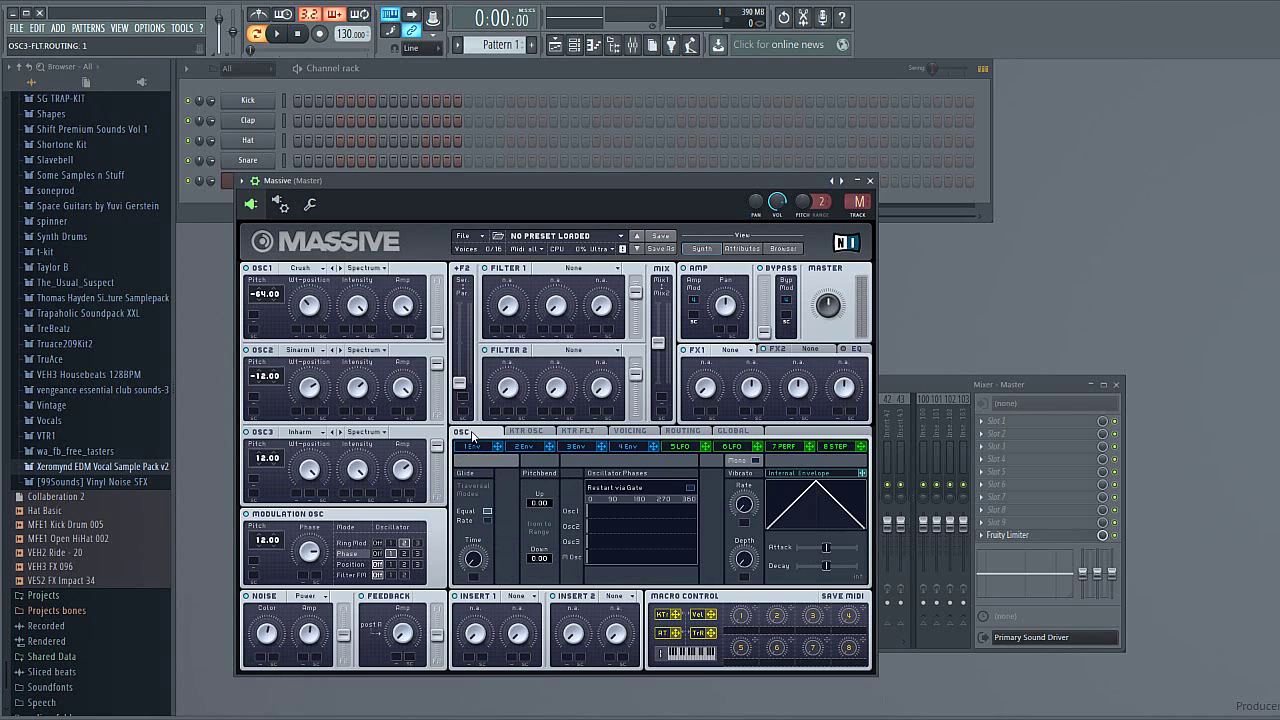
click(629, 432)
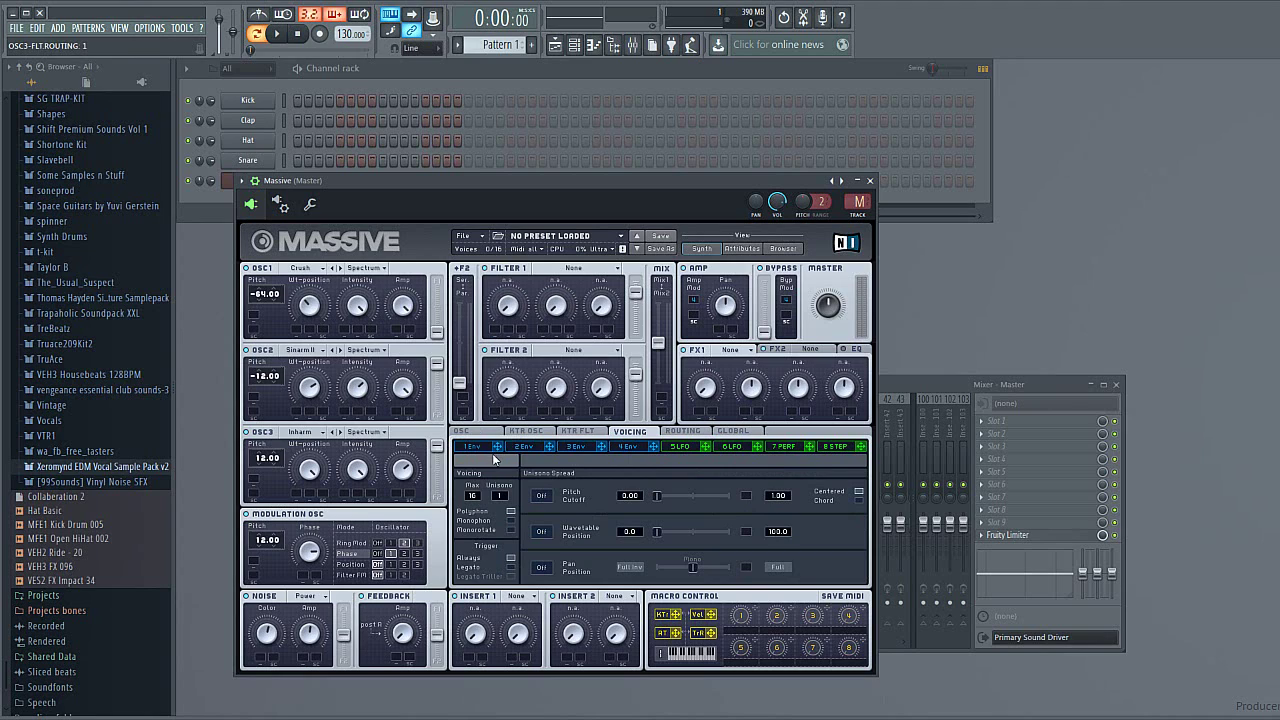
click(511, 530)
Enable the unisono spread for Pitch Cutoff at about 0.17 and for Pan Position at about 0.49
click(541, 495)
drag(659, 503, 668, 495)
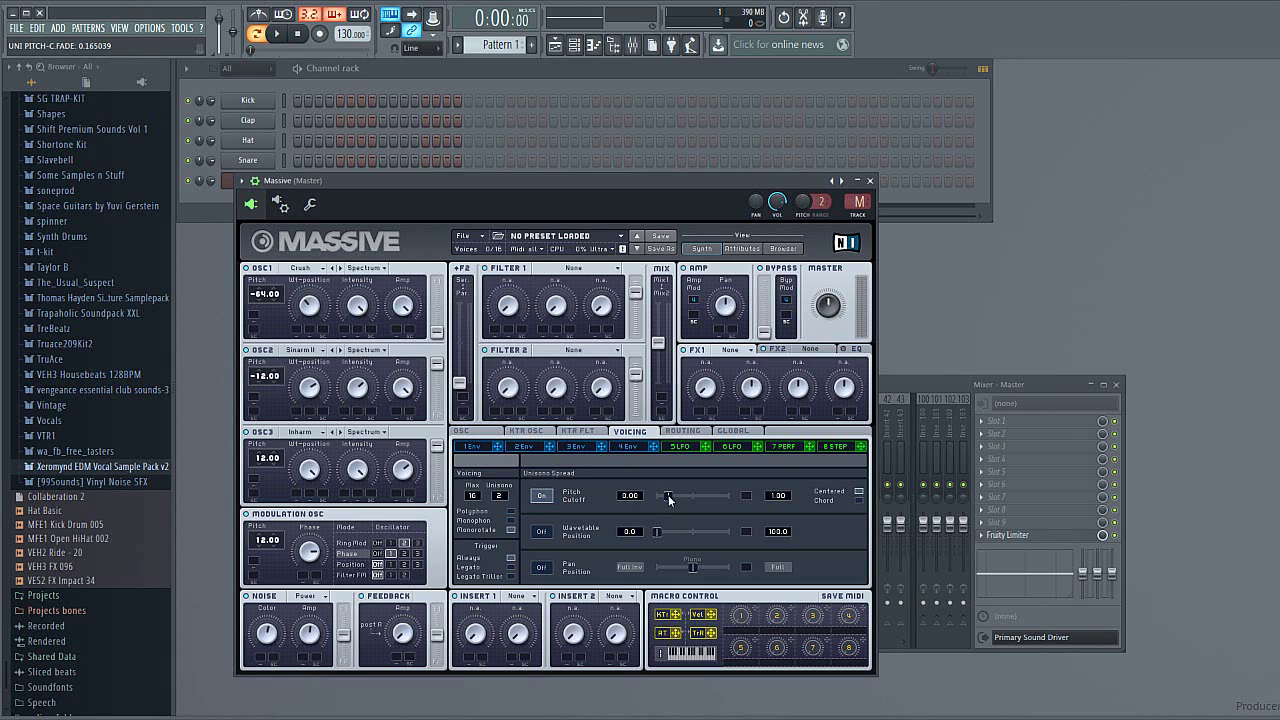
click(543, 569)
drag(693, 572, 695, 572)
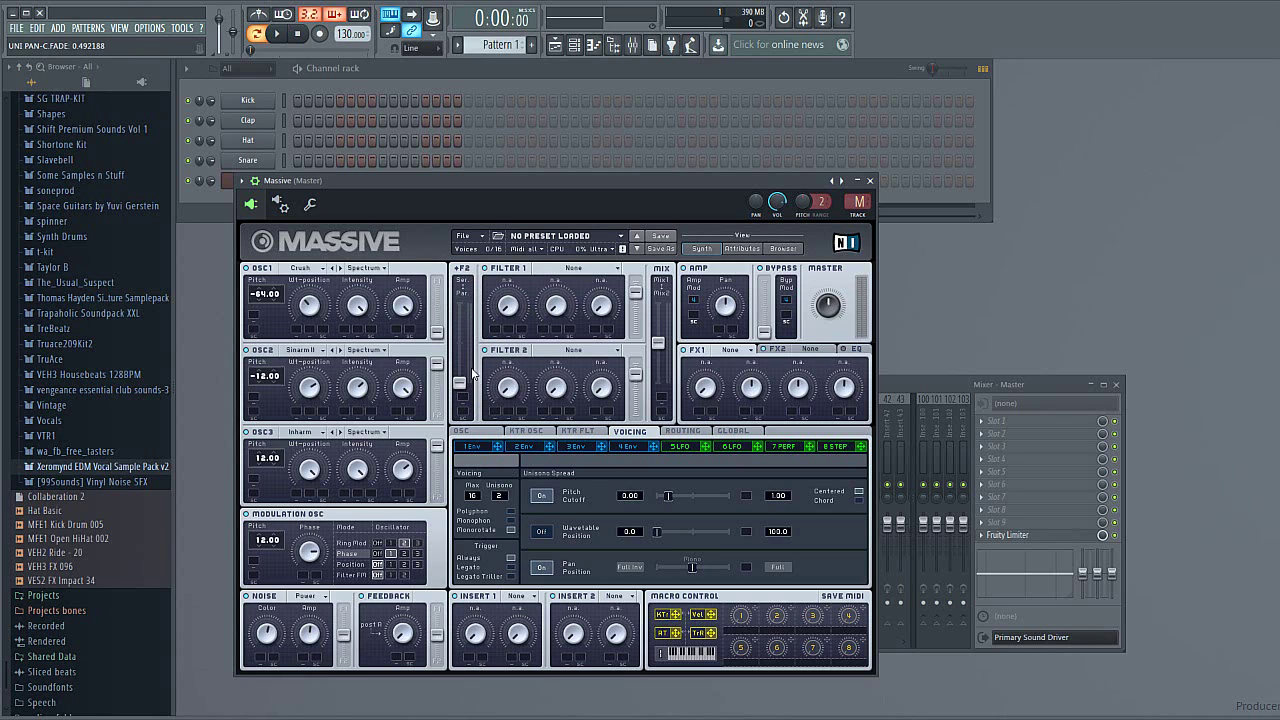
Raise the filter series/parallel fader to its maximum of 1 and set Filter 1 to Lowpass 4
drag(461, 383, 461, 303)
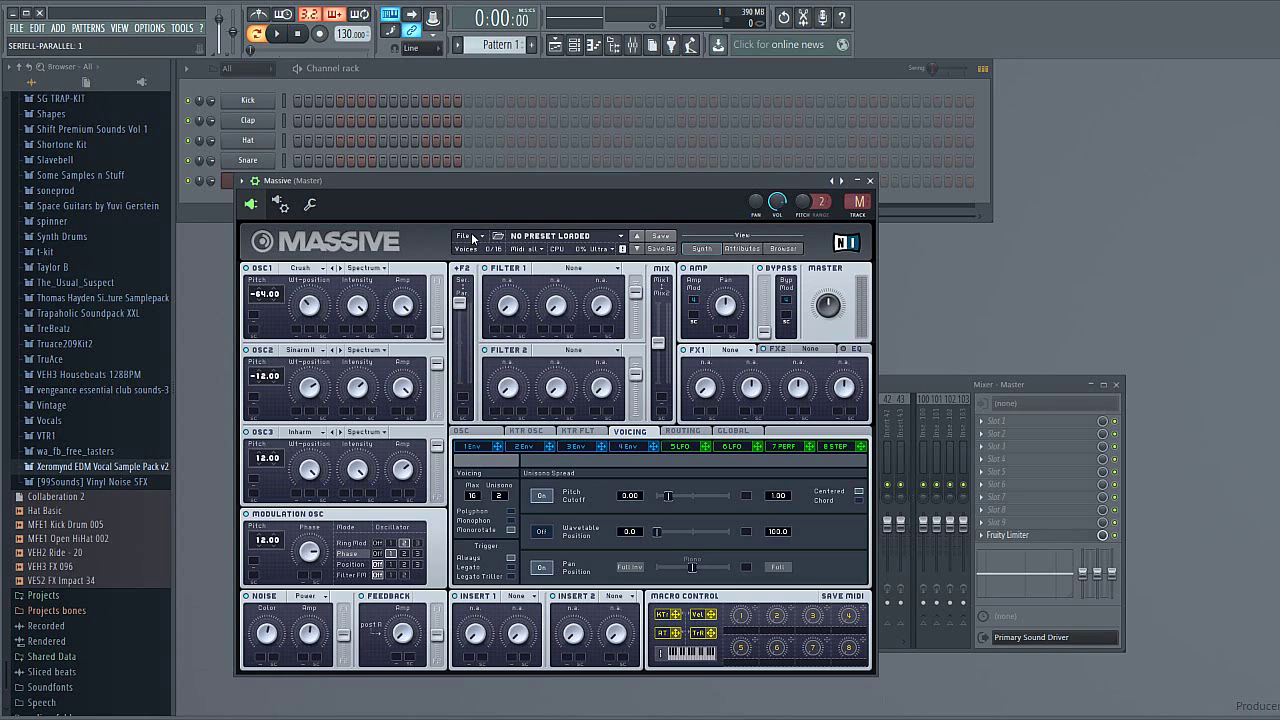
click(560, 268)
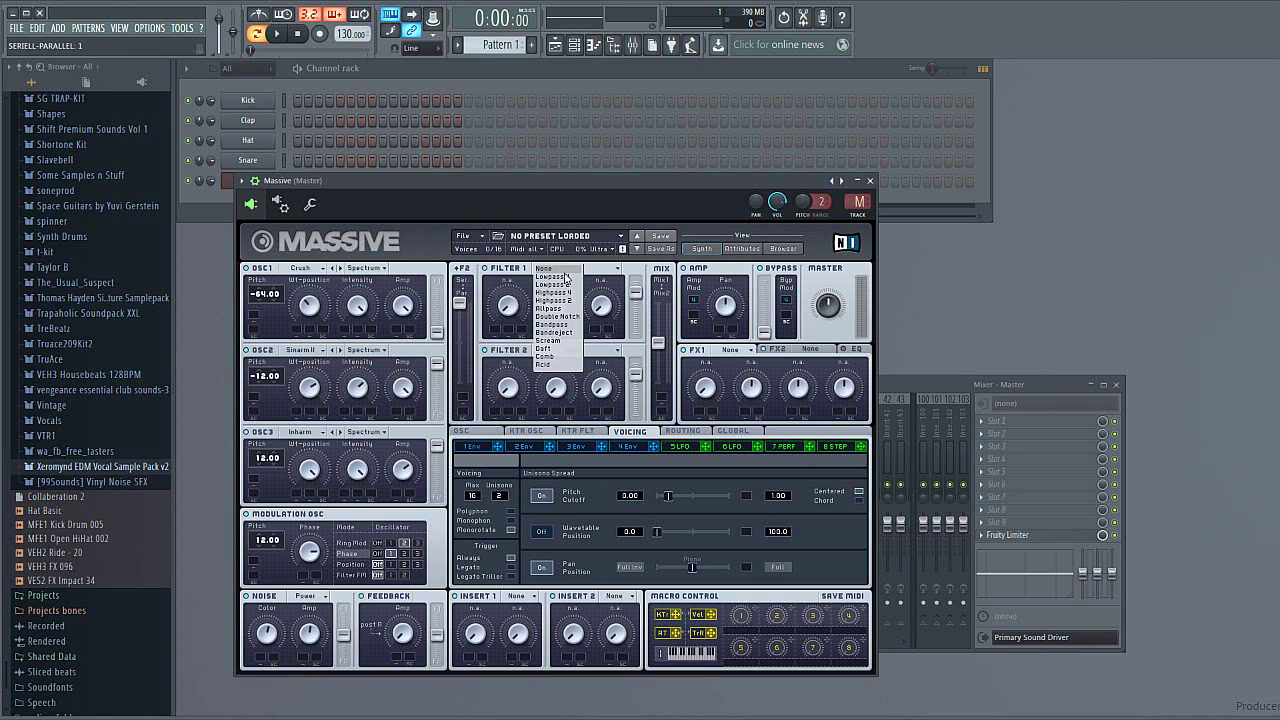
click(563, 277)
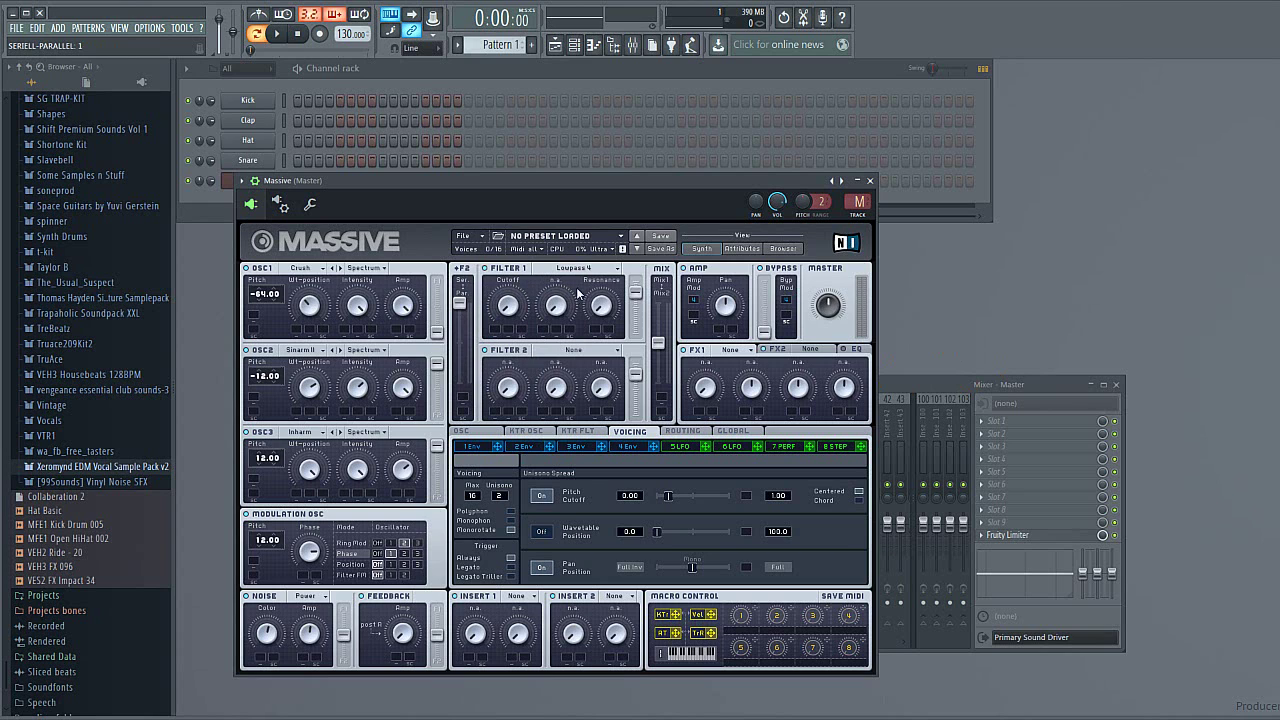
click(890, 381)
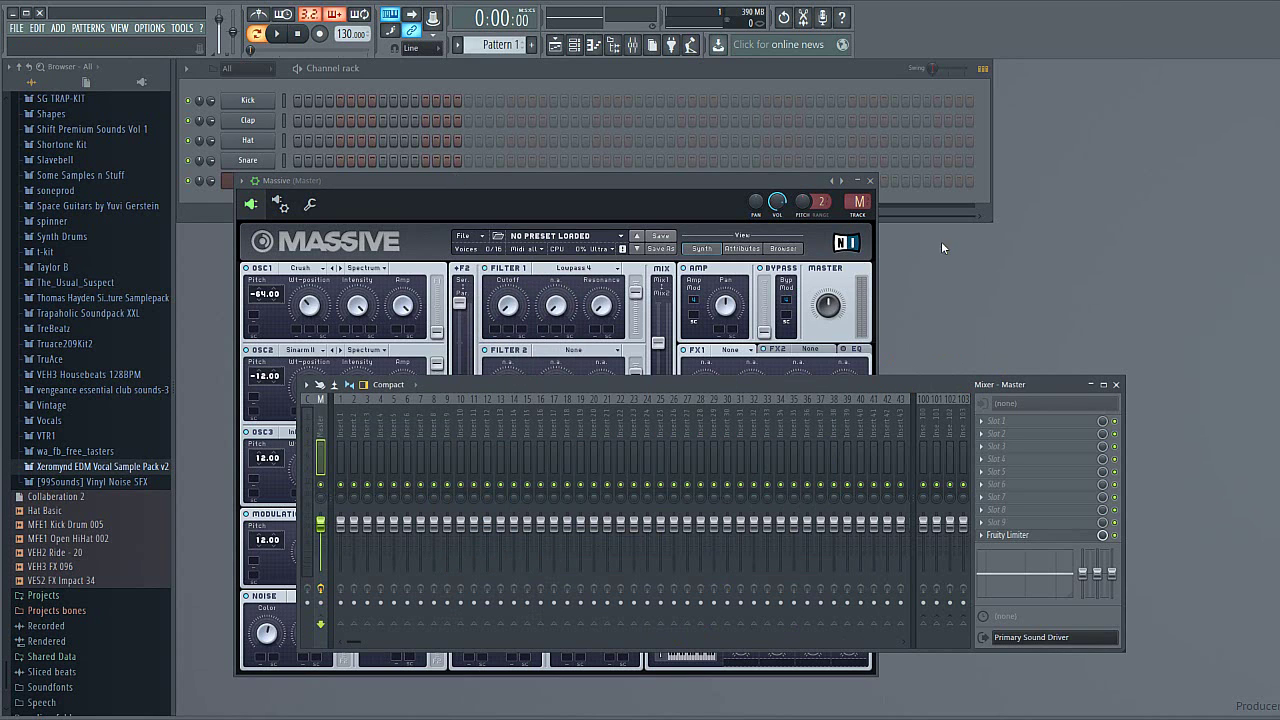
Load Fruity Parametric EQ 2 in the first effect slot of mixer track Insert 10
drag(616, 188, 584, 224)
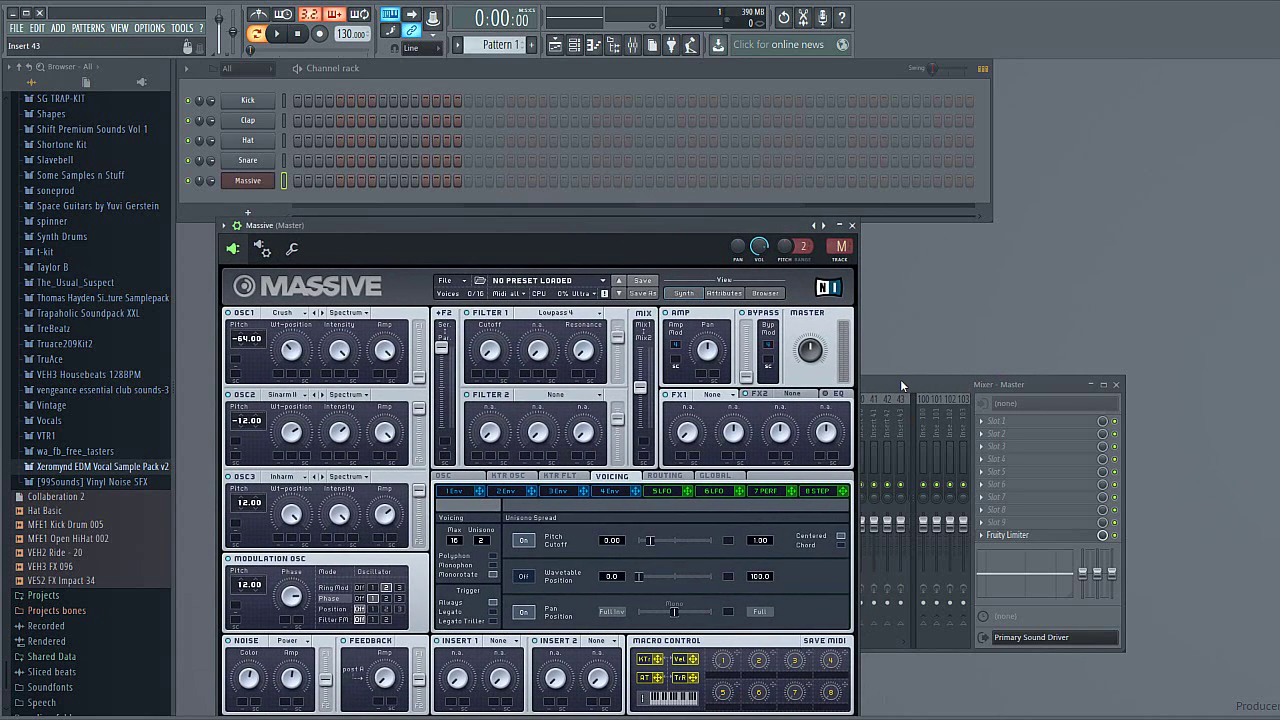
click(900, 381)
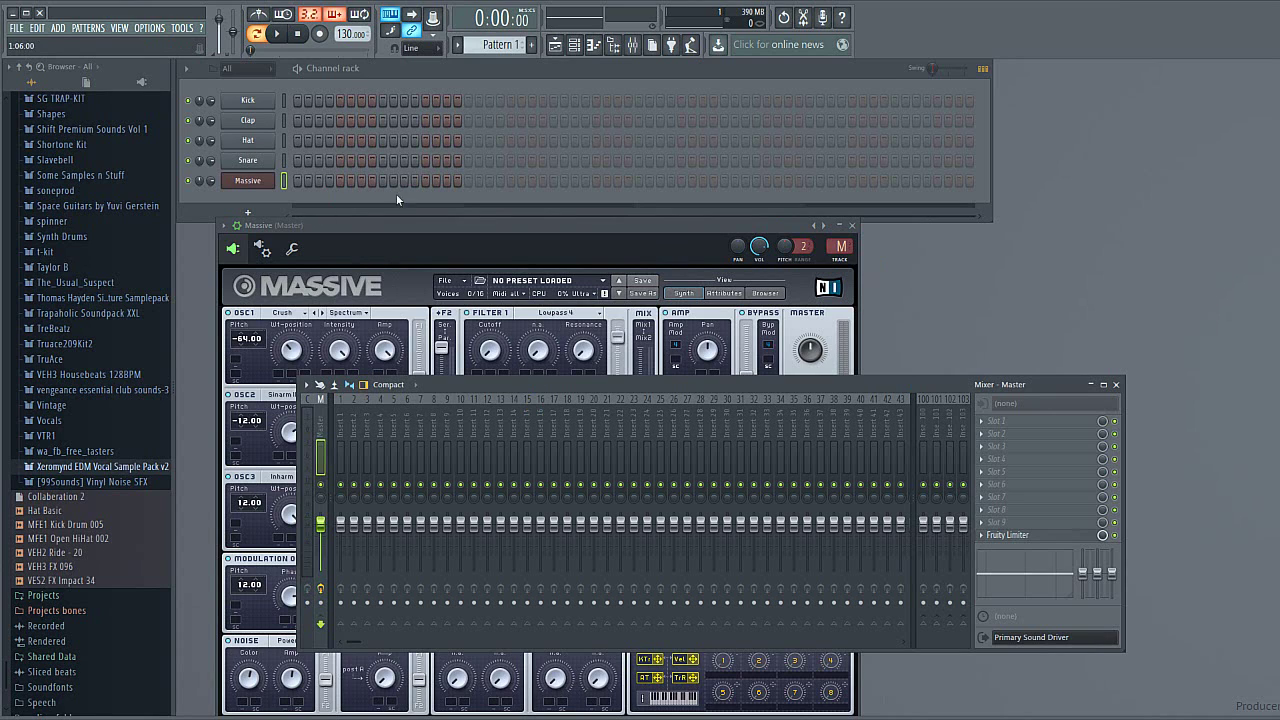
click(460, 430)
click(986, 430)
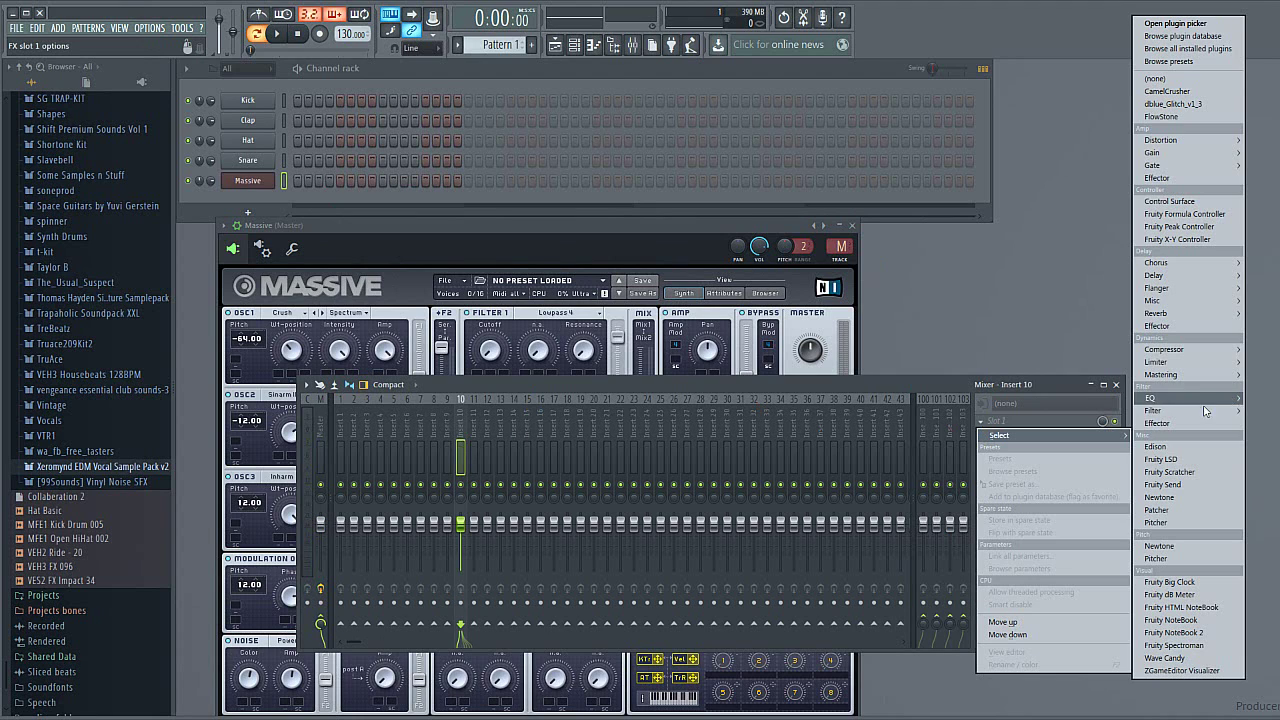
mouse_move(1152, 398)
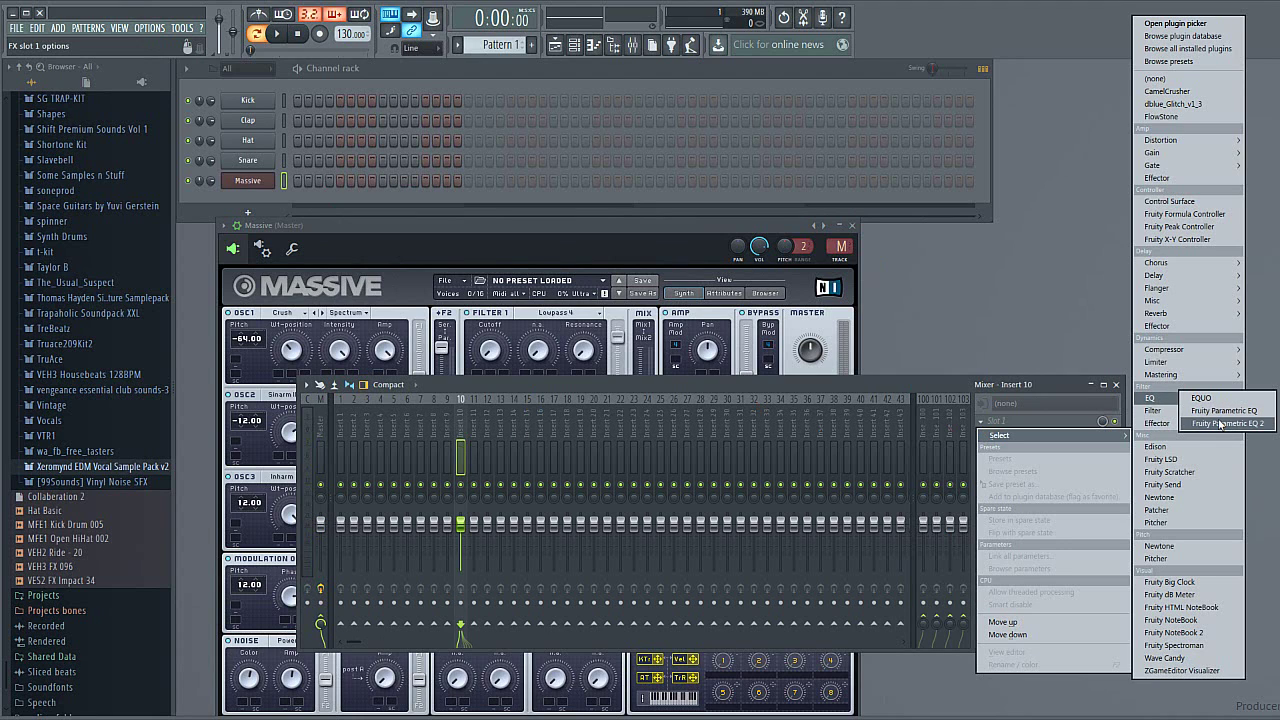
click(1221, 423)
Set band 1 of the parametric EQ to a low-pass shape and sweep its frequency across the spectrum to demonstrate the cutoff
right_click(349, 341)
mouse_move(377, 379)
click(420, 389)
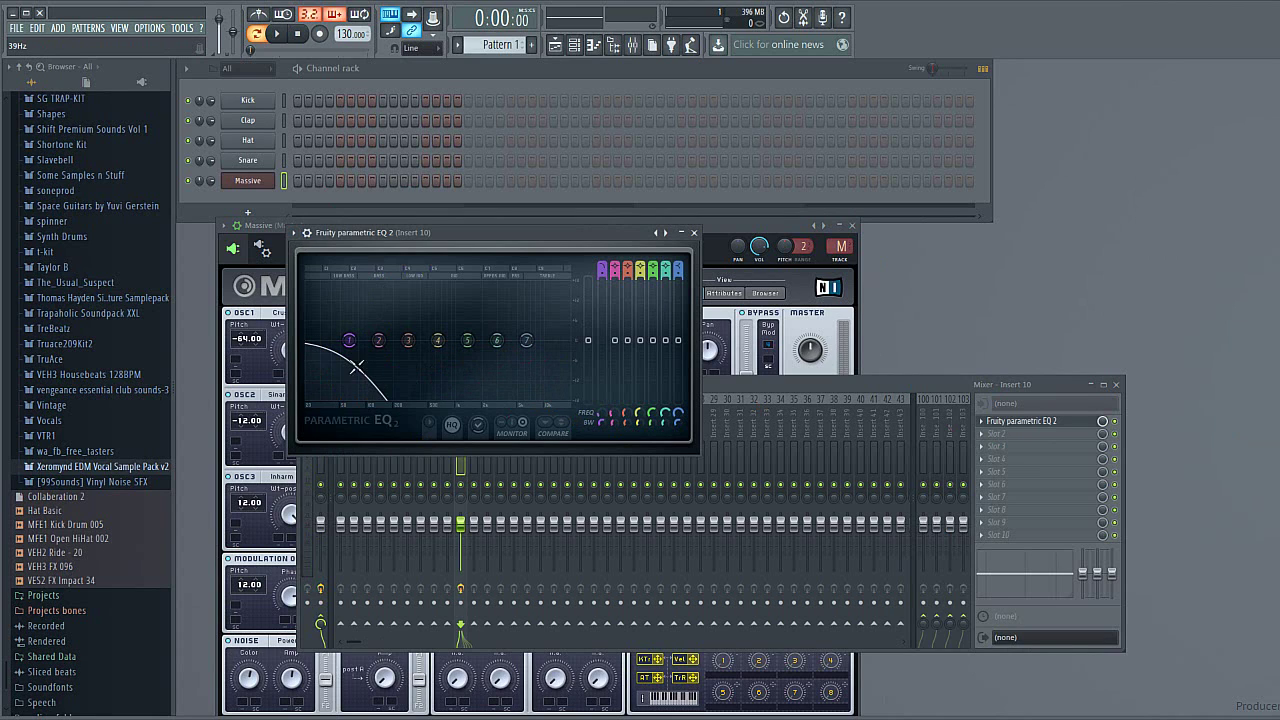
mouse_move(350, 355)
mouse_down()
mouse_move(338, 300)
mouse_move(362, 396)
mouse_move(355, 377)
mouse_up()
drag(606, 416, 606, 402)
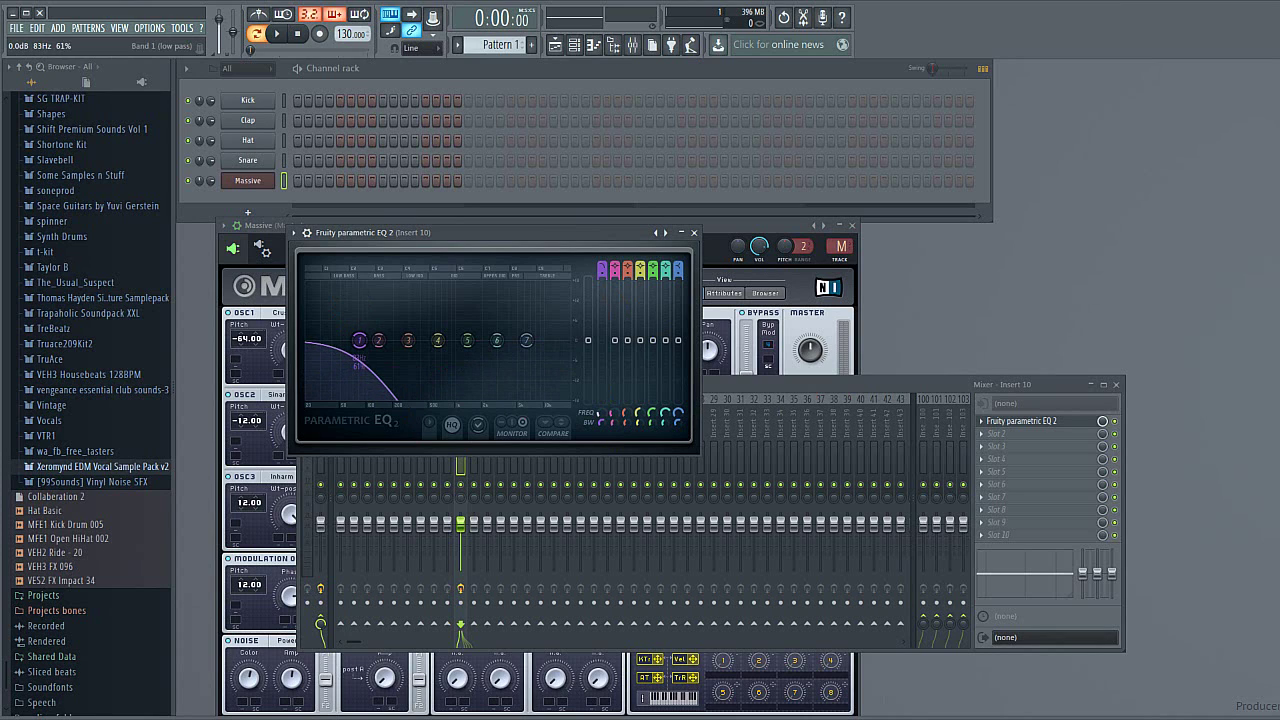
drag(359, 341, 381, 341)
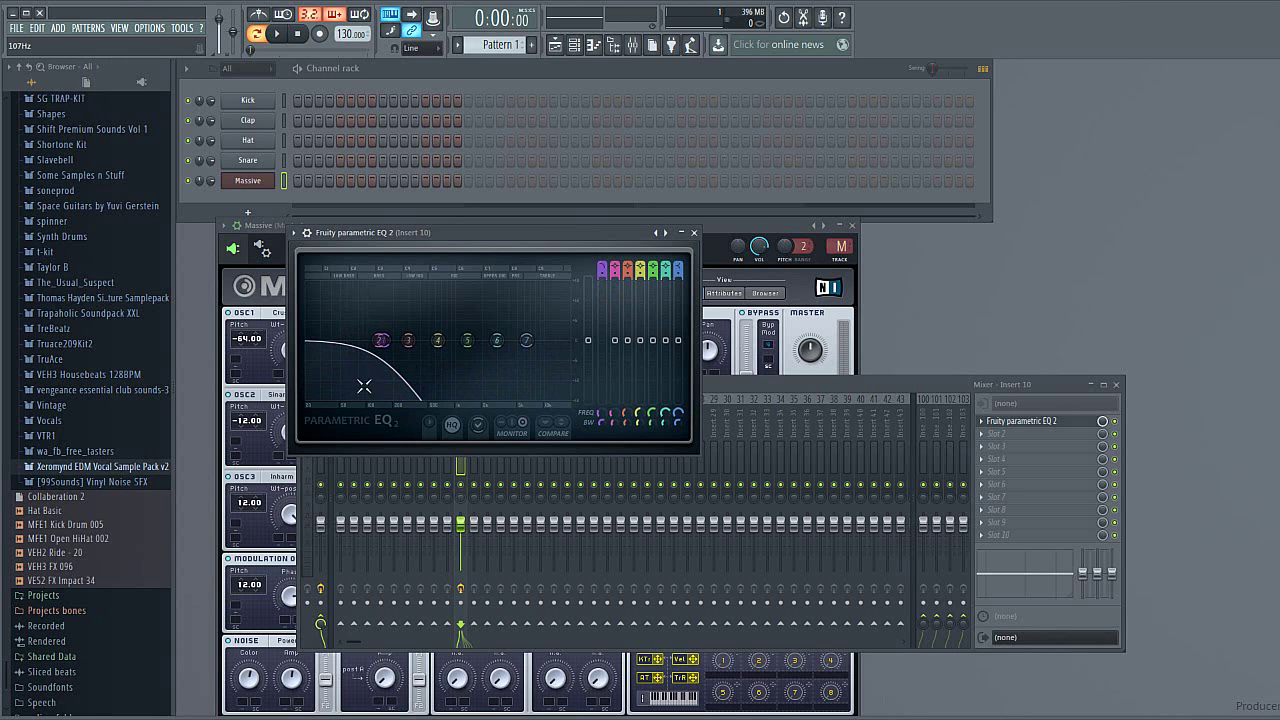
drag(610, 416, 572, 361)
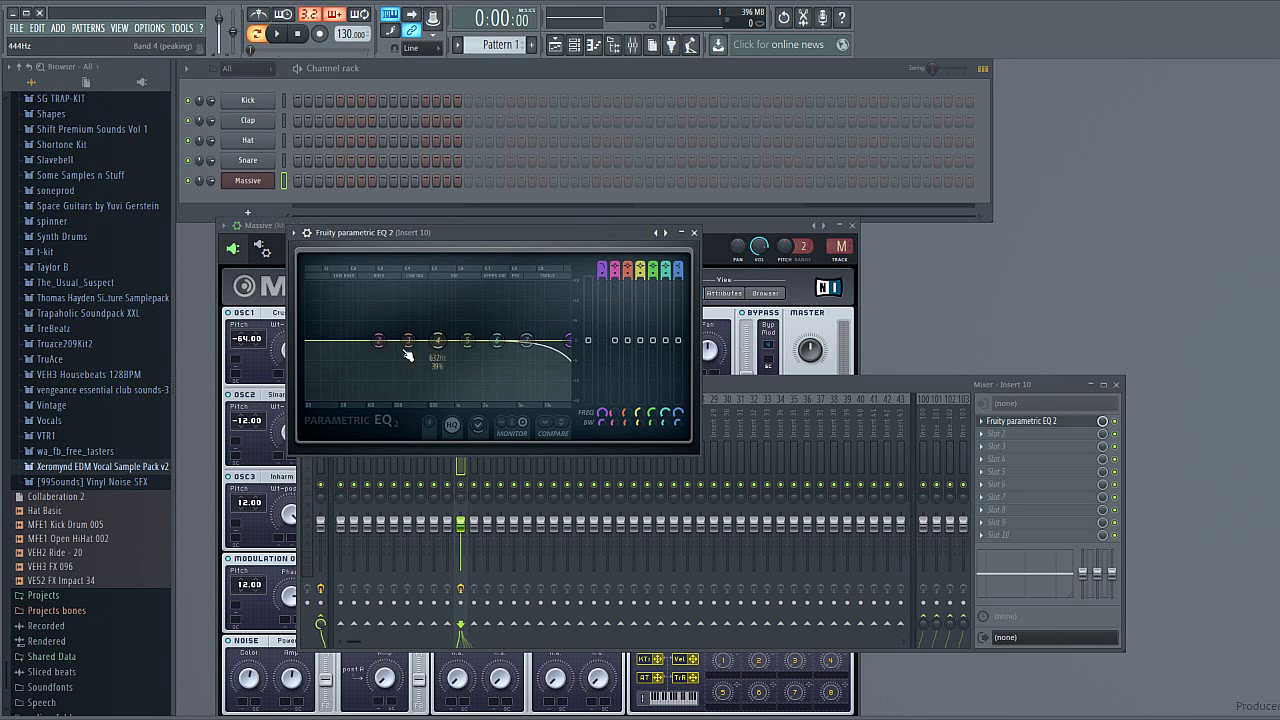
drag(603, 414, 603, 430)
drag(515, 340, 310, 340)
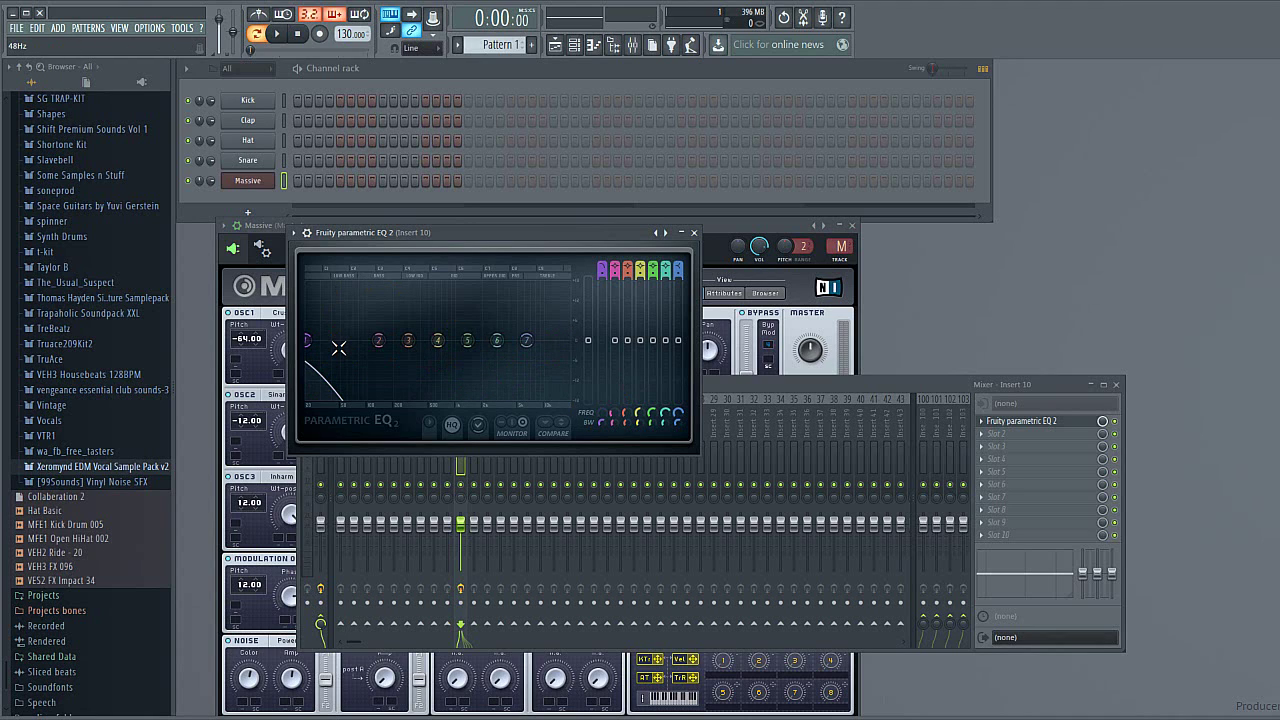
Remove Fruity Parametric EQ 2 from the first slot of Insert 10
click(983, 421)
mouse_move(1002, 424)
click(1156, 78)
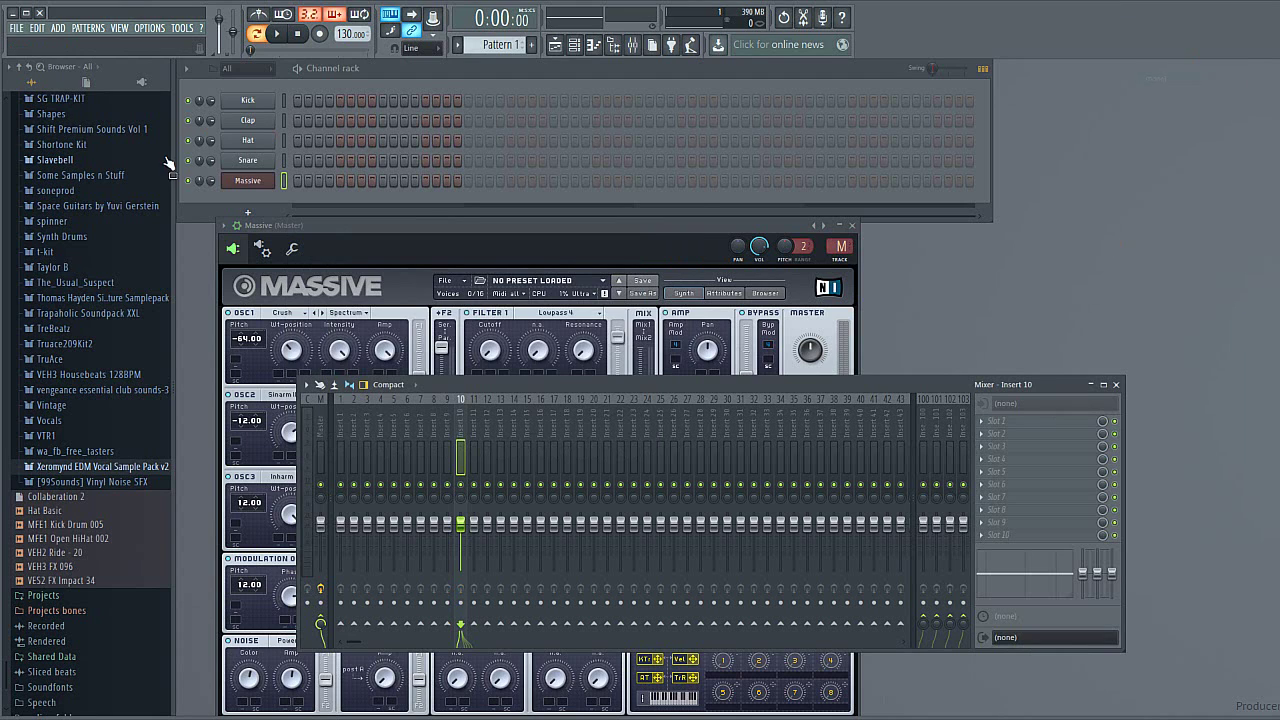
Return to the Massive window and set Filter 1's Cutoff to about 0.11
click(420, 237)
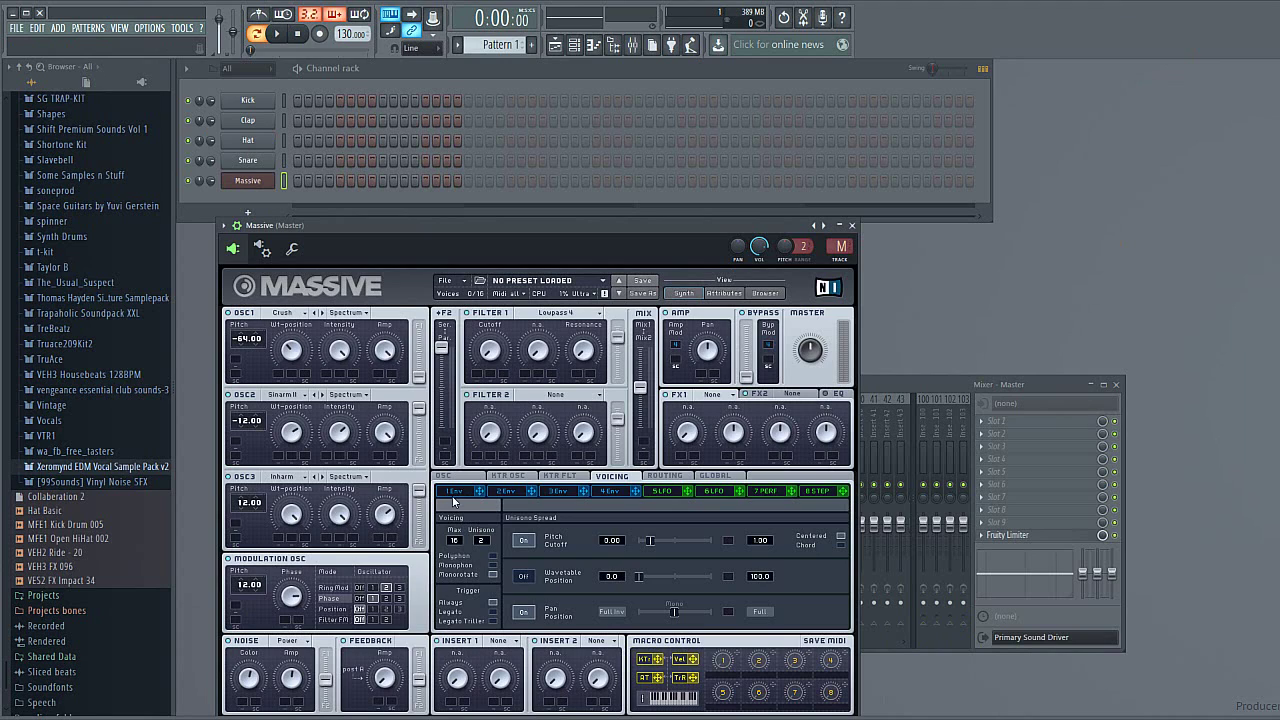
drag(498, 355, 497, 340)
Shape envelope 1 with a short attack, a release of about 0.50, a reduced decay and a decay level of about 0.19
click(458, 494)
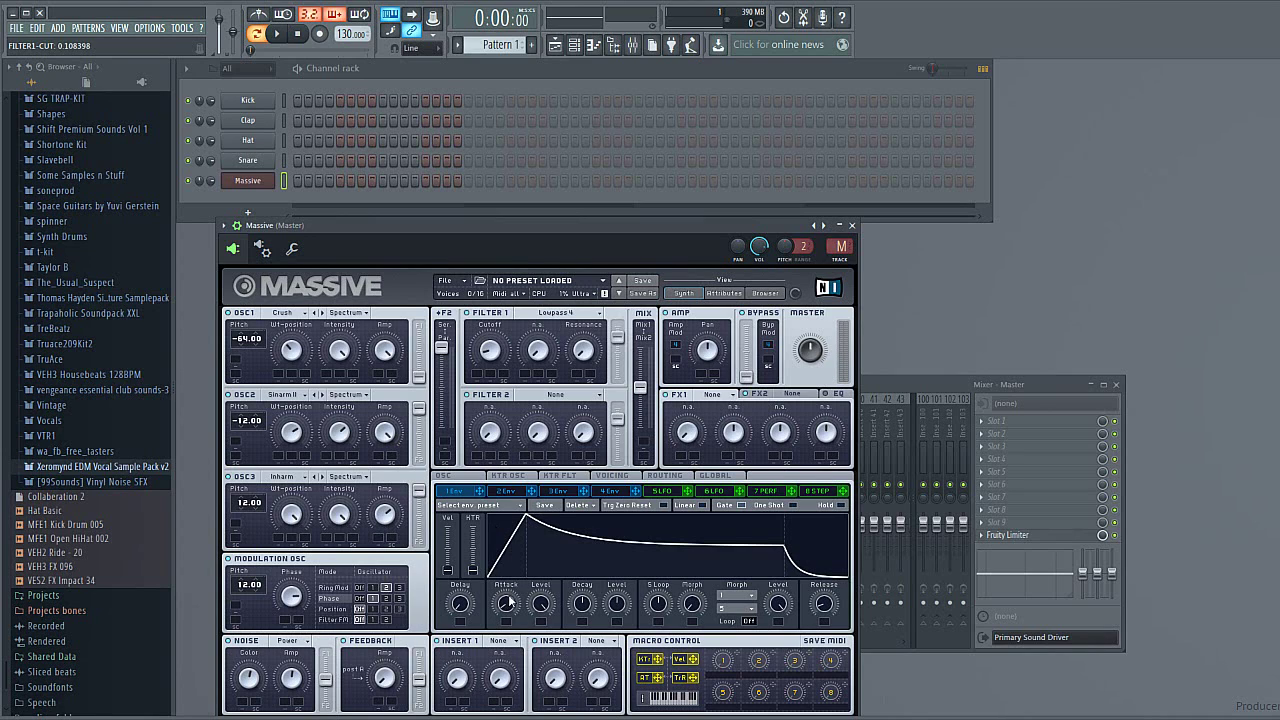
drag(515, 605, 526, 690)
mouse_move(822, 605)
mouse_down()
mouse_move(818, 506)
mouse_move(818, 622)
mouse_up()
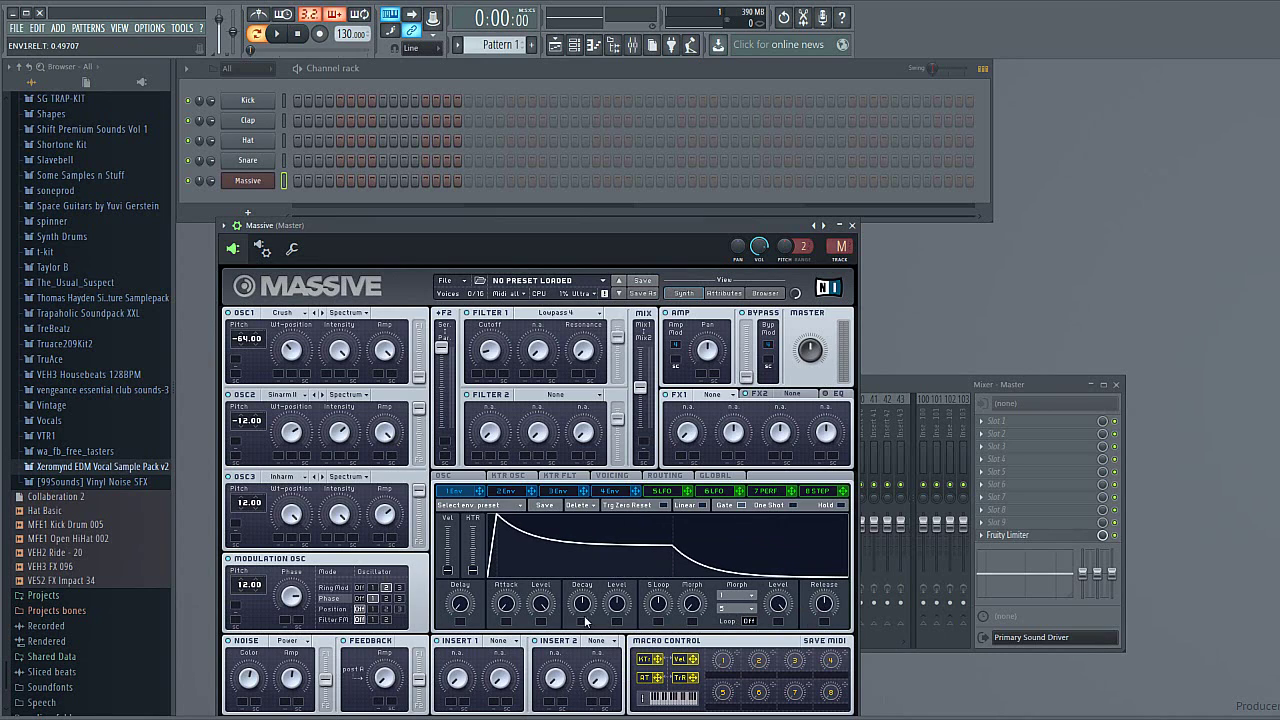
drag(582, 602, 620, 644)
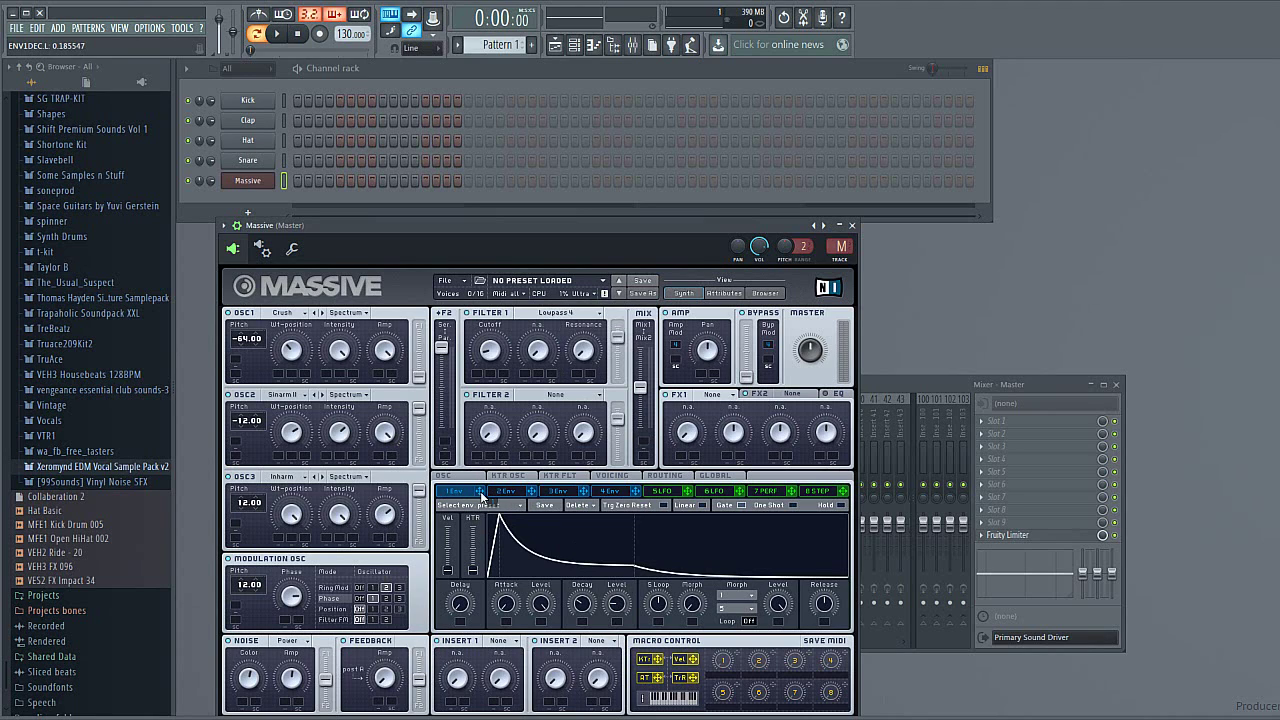
Assign envelope 1 to modulate Filter 1's Cutoff and fine-tune the envelope's decay while auditioning notes
drag(480, 491, 478, 382)
drag(477, 379, 477, 380)
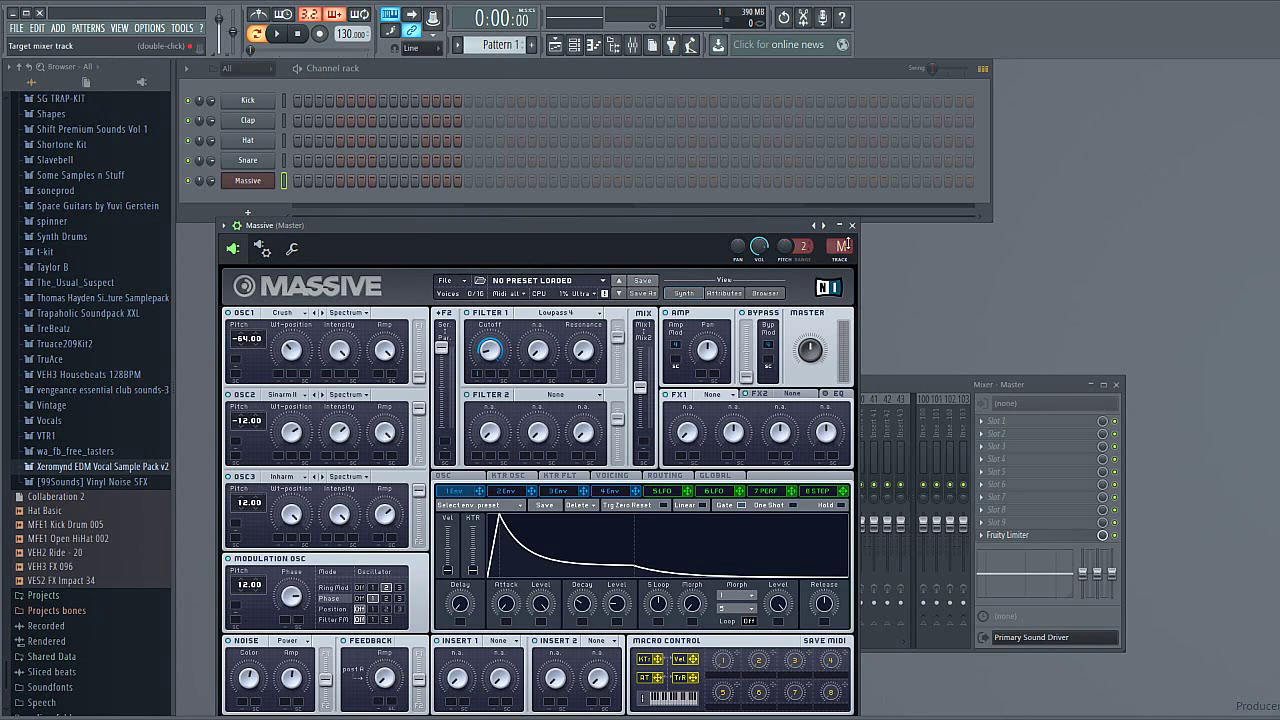
key(z)
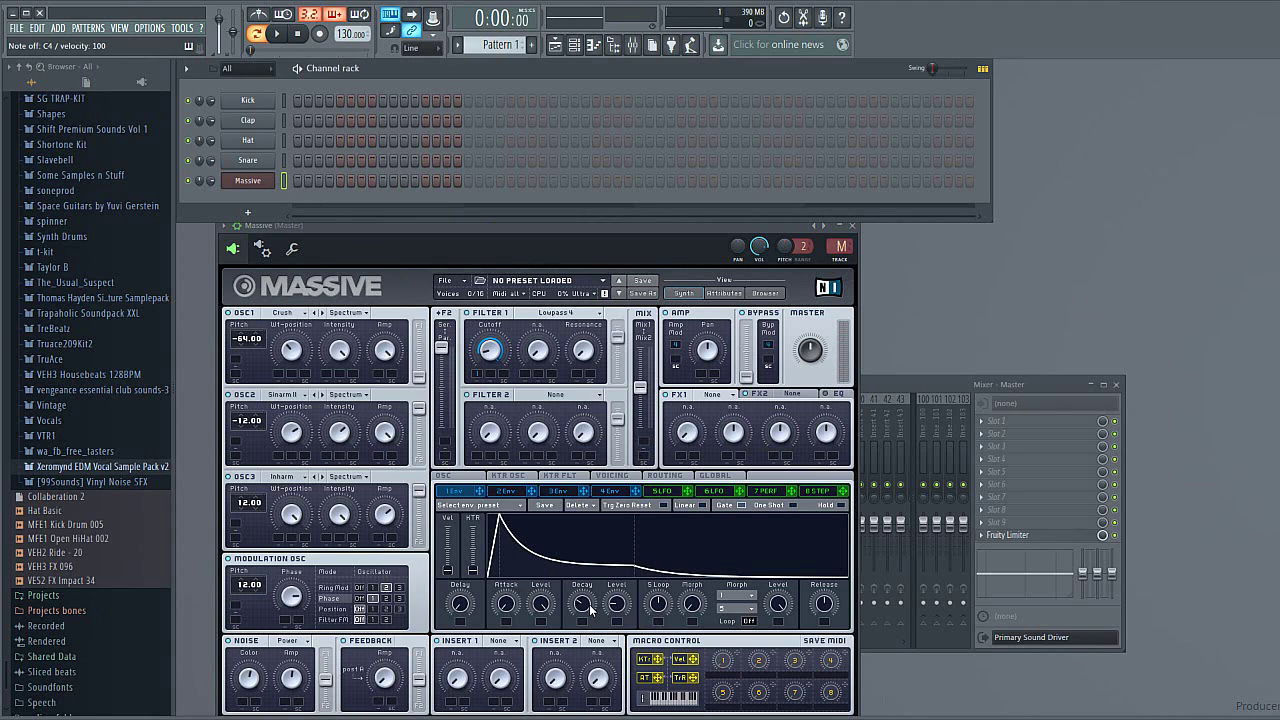
drag(580, 606, 570, 603)
key(z)
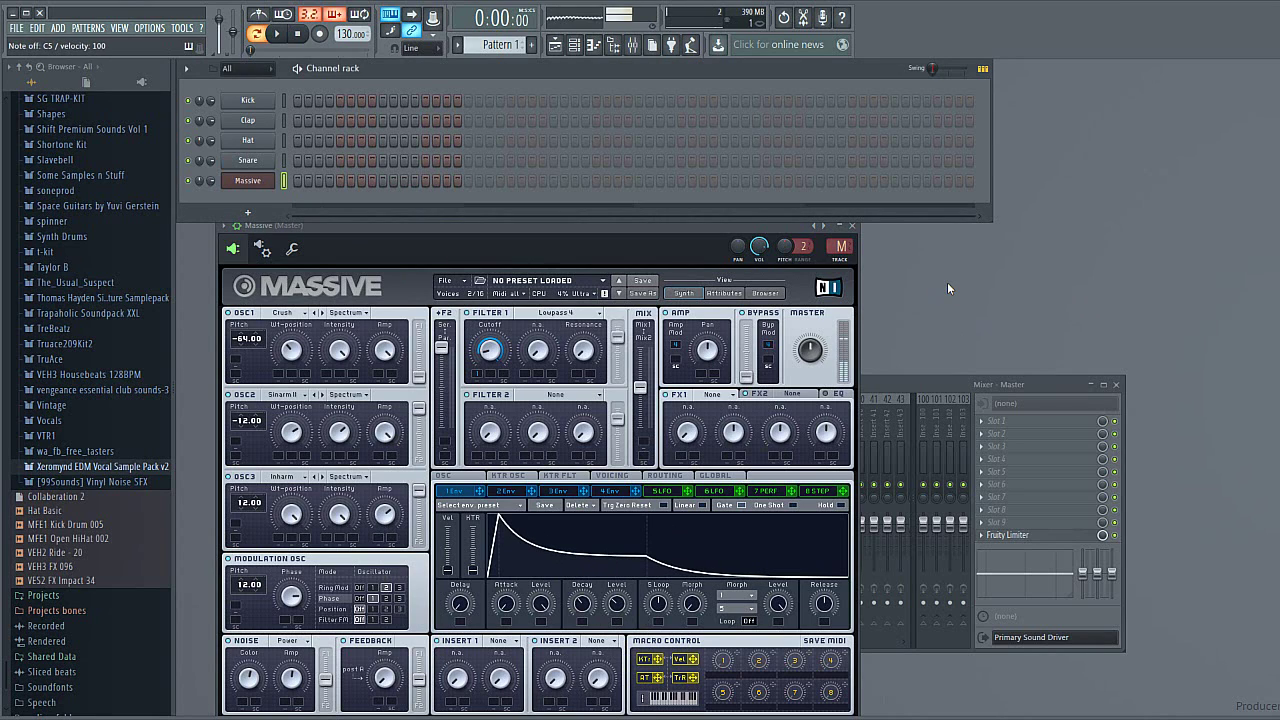
key(q)
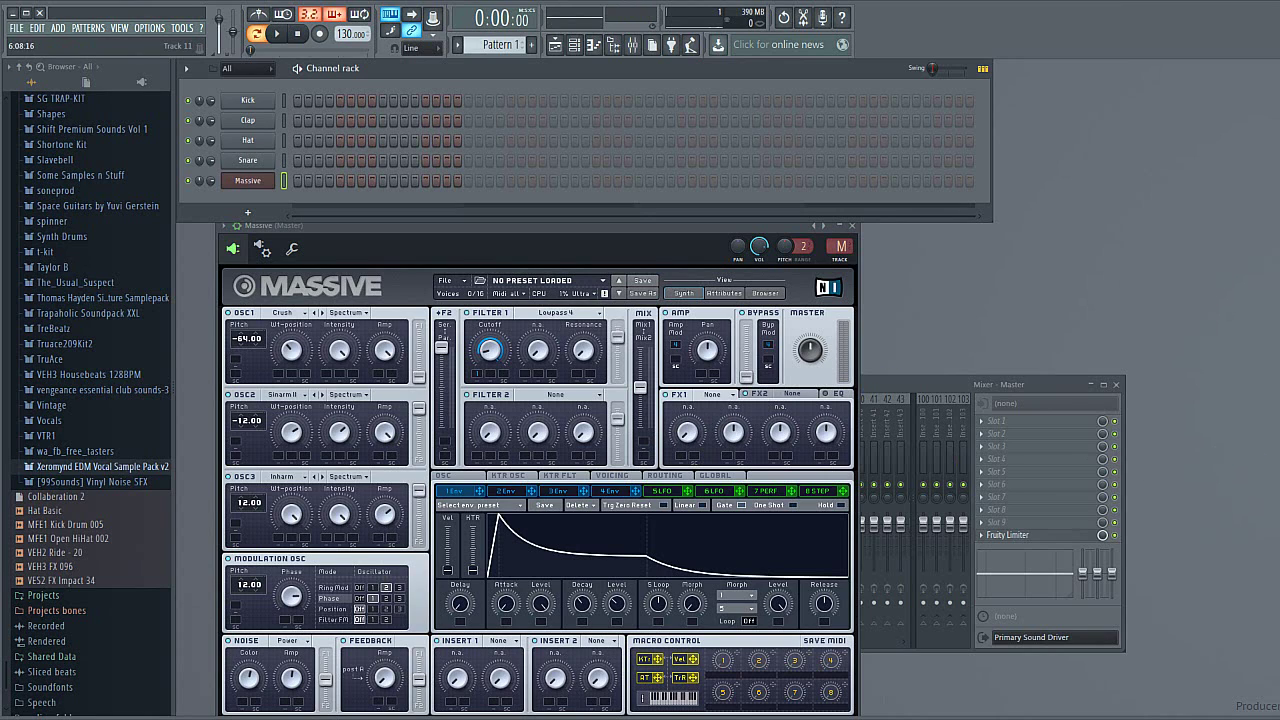
Set FX1 to Chorus with a Rate of about 0.36, and adjust its Dry/Wet, Offset and Depth
click(716, 396)
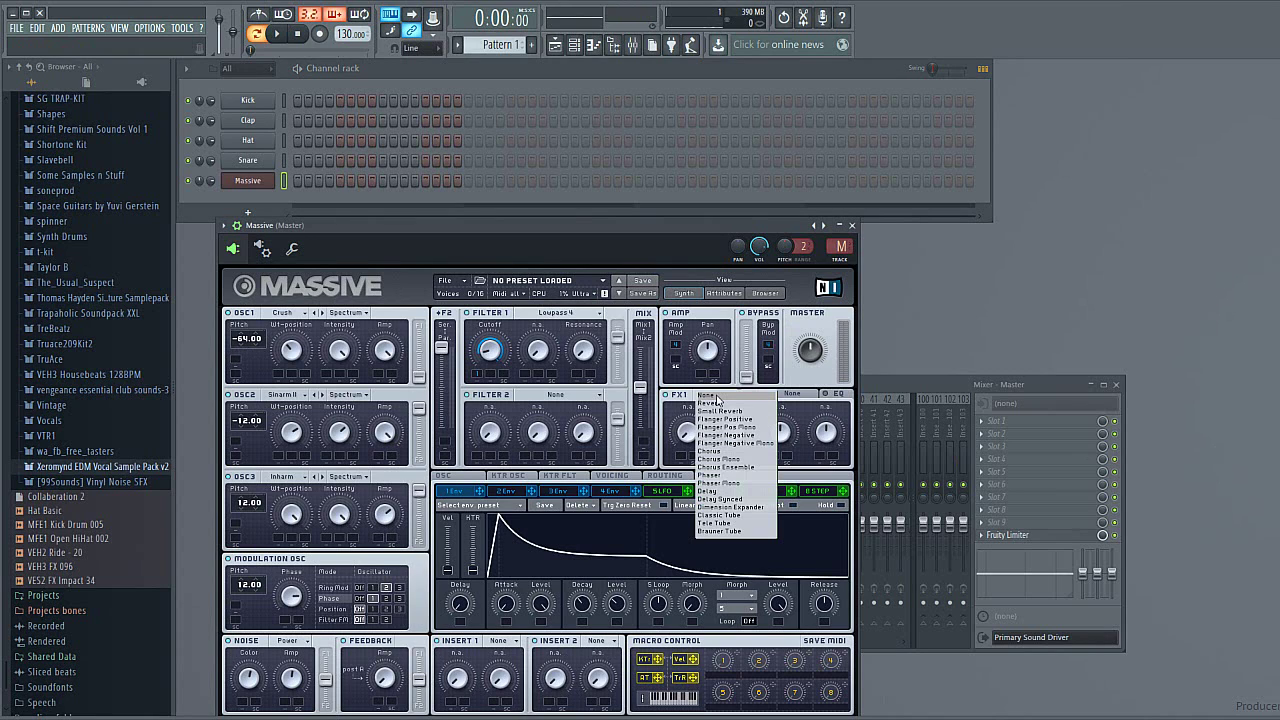
click(725, 451)
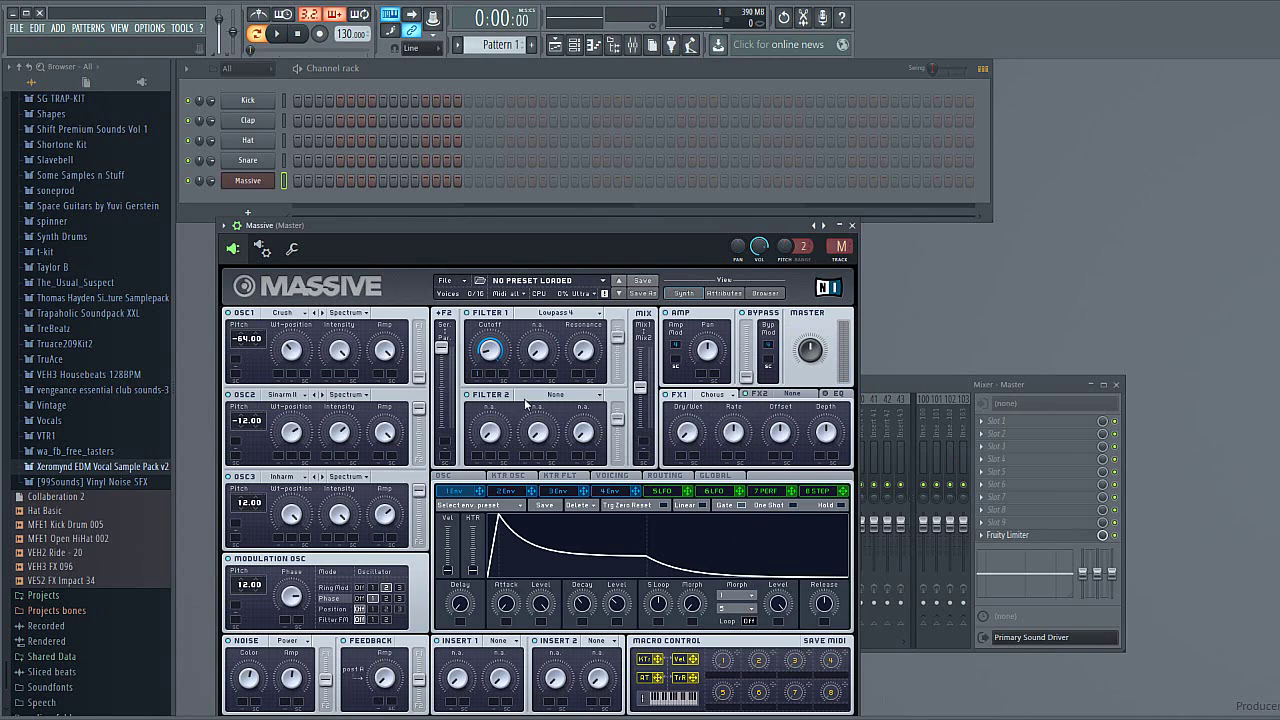
click(733, 394)
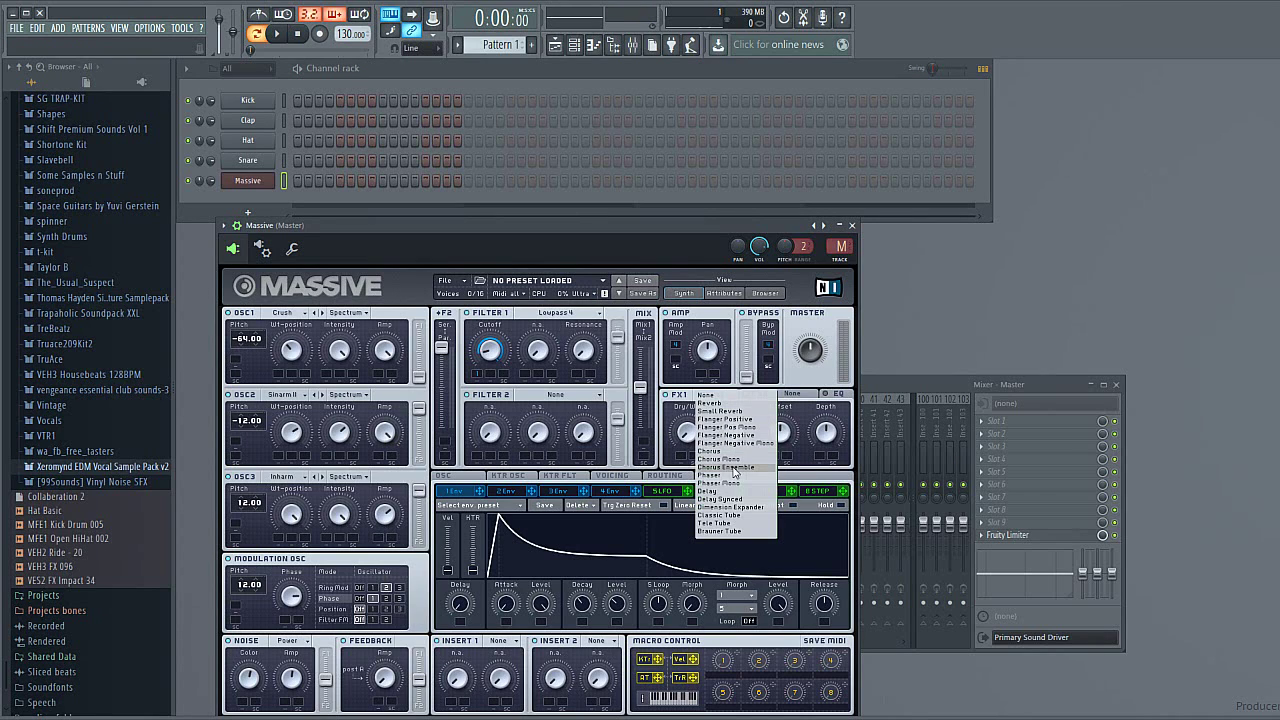
click(732, 453)
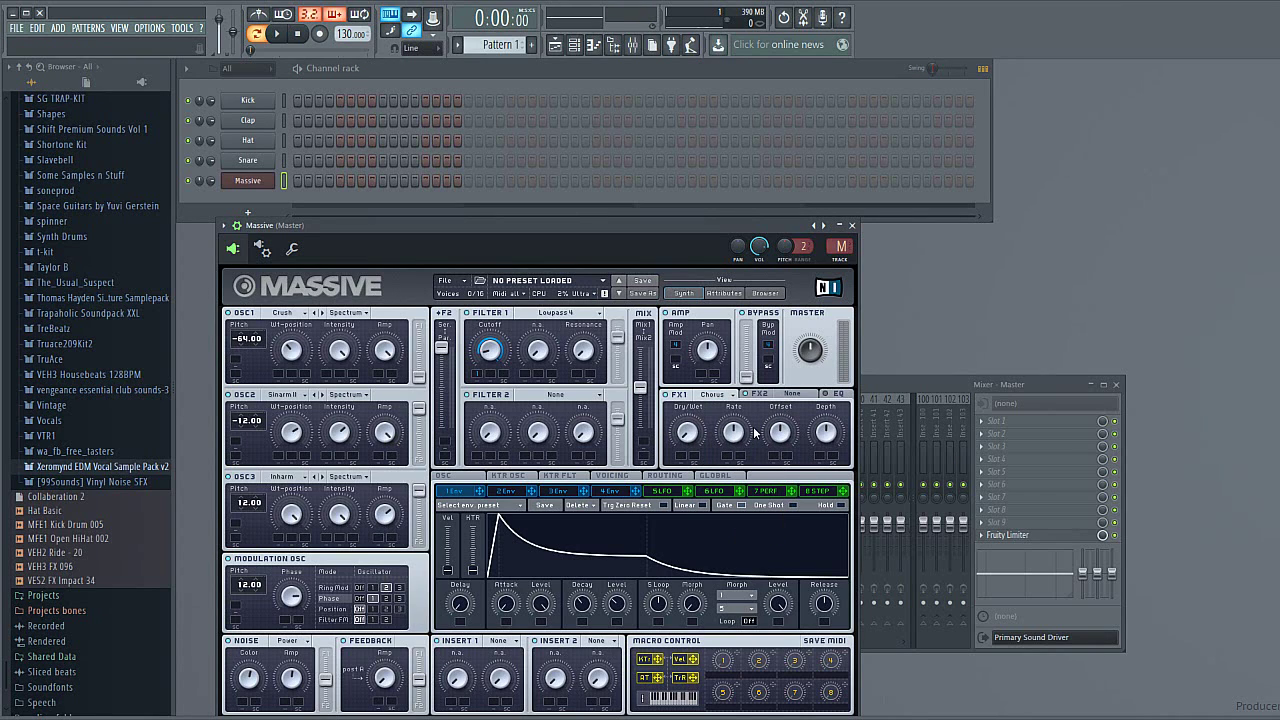
click(694, 437)
drag(694, 437, 688, 394)
click(738, 440)
drag(738, 440, 735, 452)
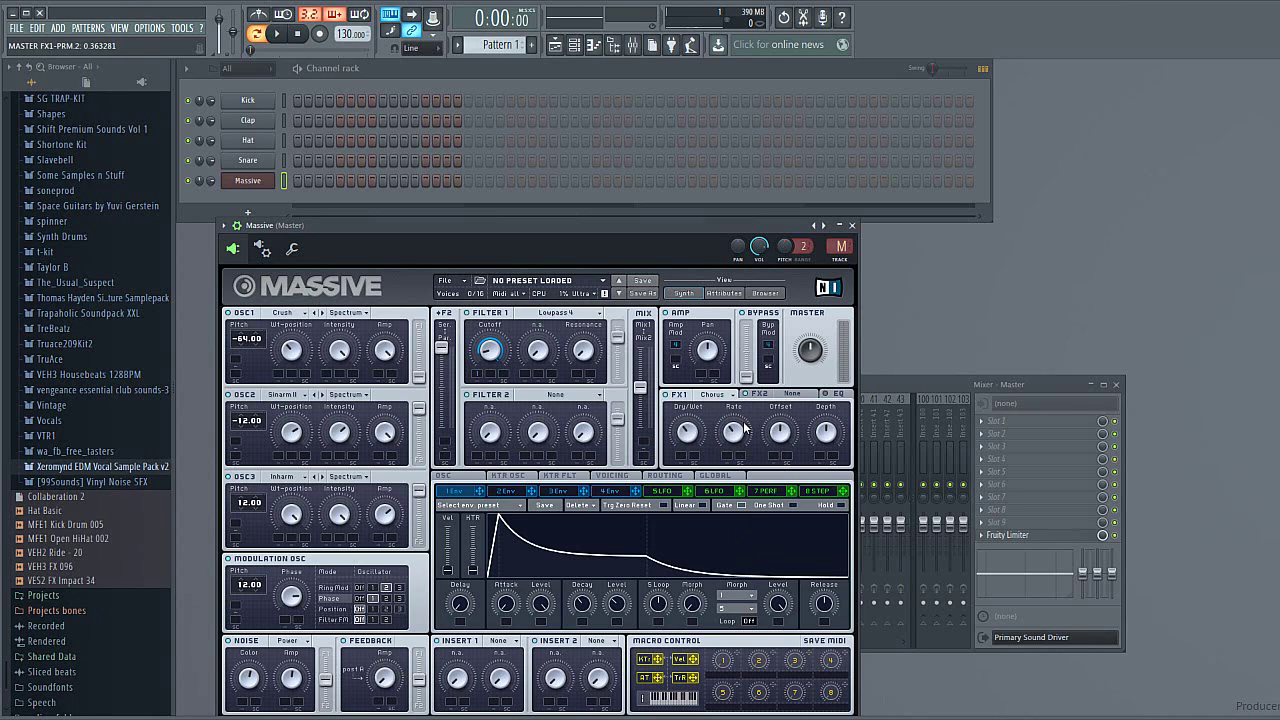
drag(789, 433, 789, 438)
drag(832, 435, 832, 438)
Set FX2 to Dimension Expander, adjust its Dry/Wet and set its Size to about 0.39
click(792, 394)
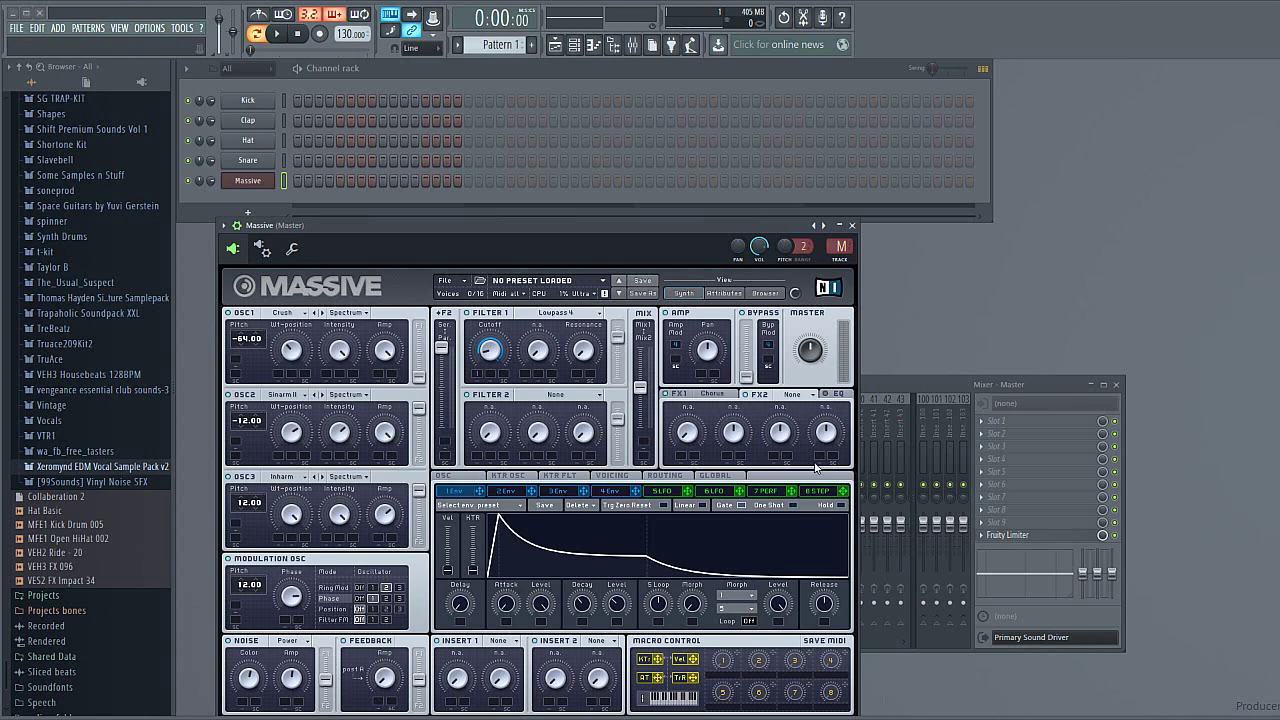
click(805, 394)
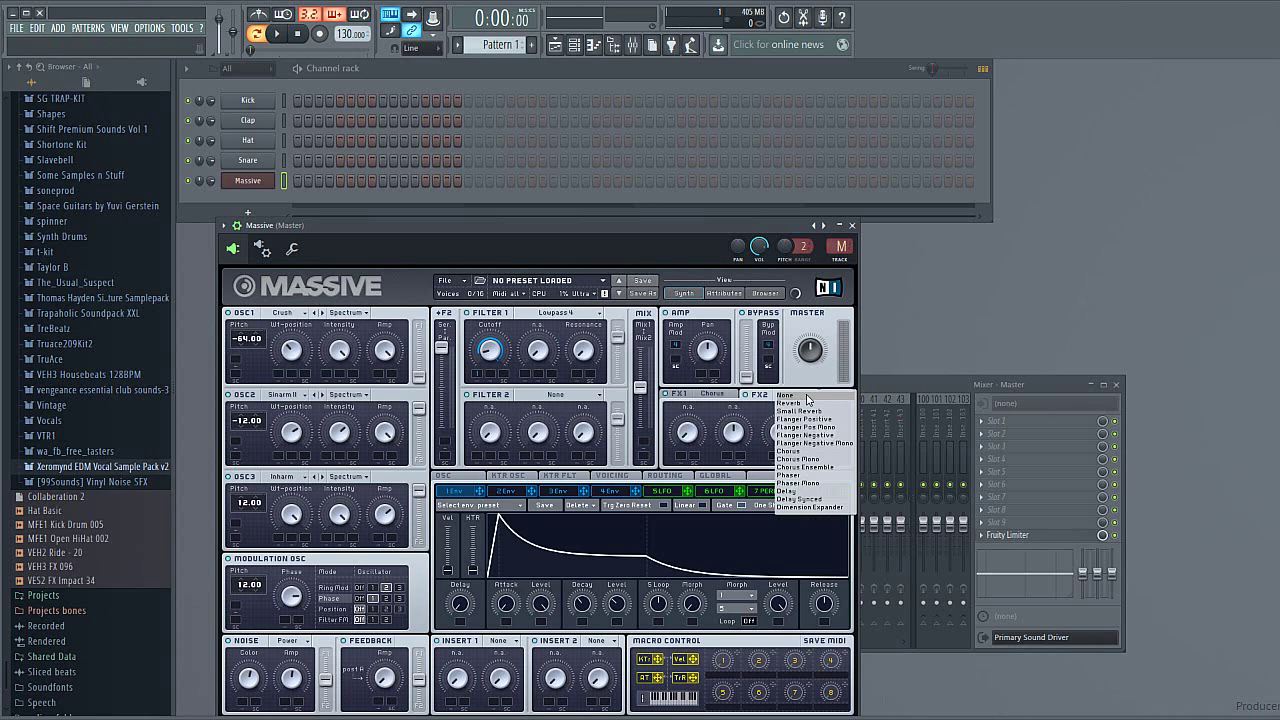
click(817, 507)
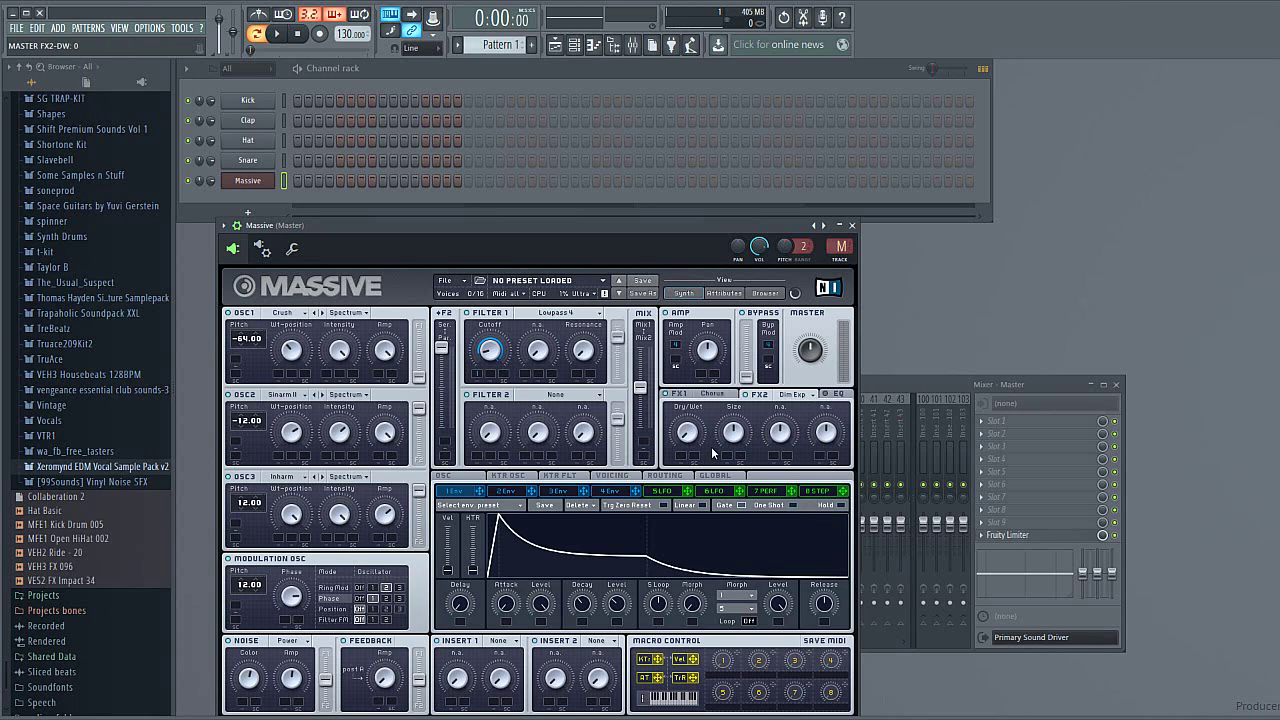
drag(693, 435, 684, 422)
drag(736, 432, 739, 453)
In Massive's EQ, lower the Low Shelf to about 0.44 and raise the High Shelf to about 0.58
click(828, 394)
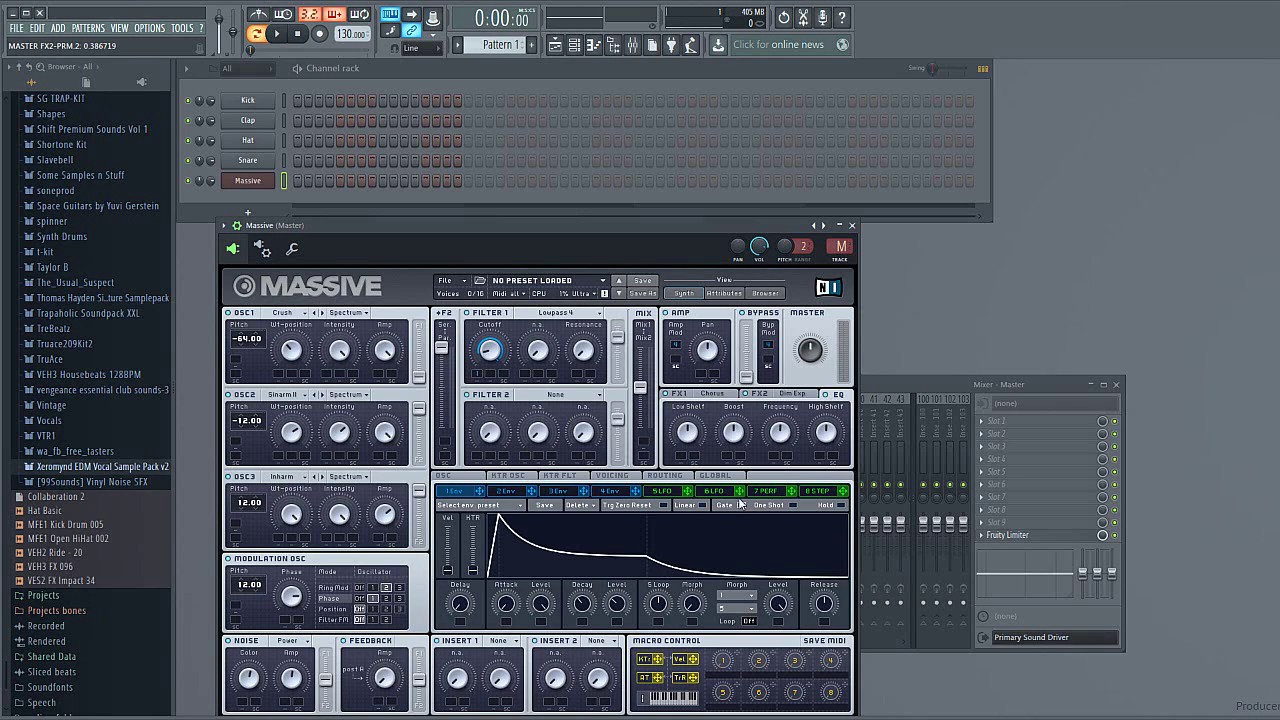
scroll(686, 430, down, 2)
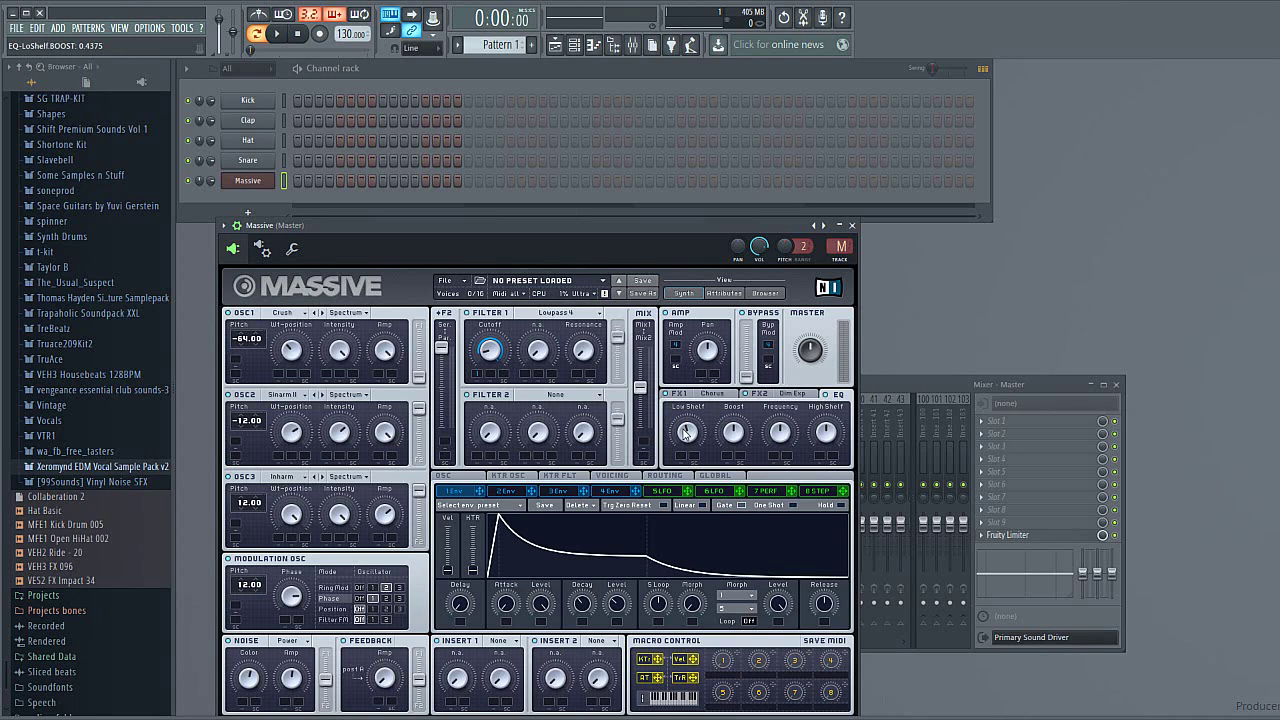
scroll(738, 430, up, 2)
scroll(781, 431, up, 2)
scroll(829, 428, up, 3)
Set Insert 1 to Sine Shaper
click(498, 643)
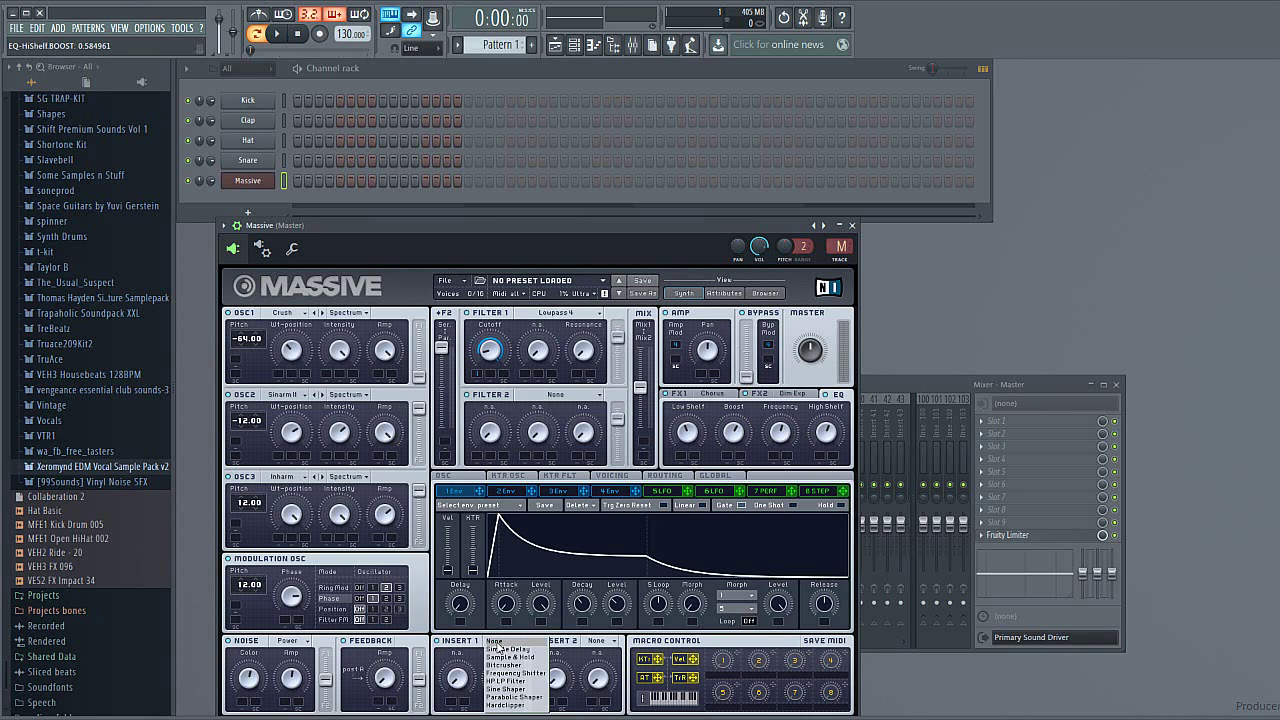
click(522, 690)
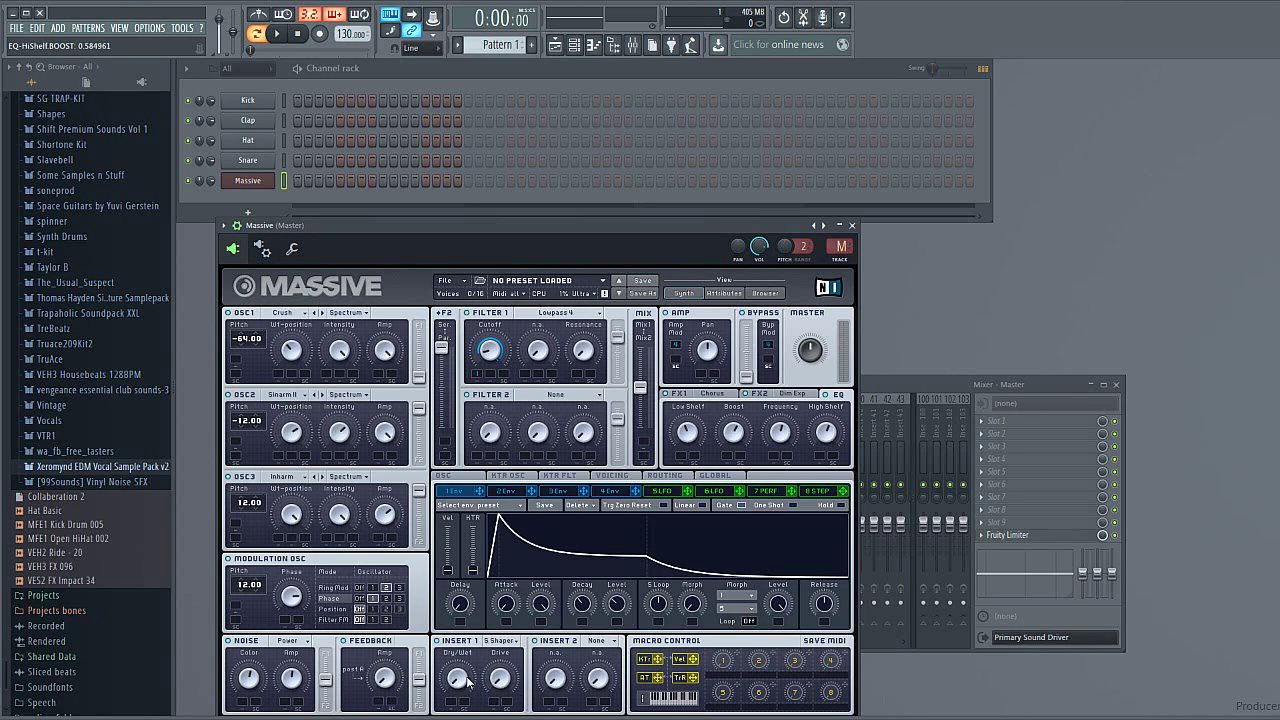
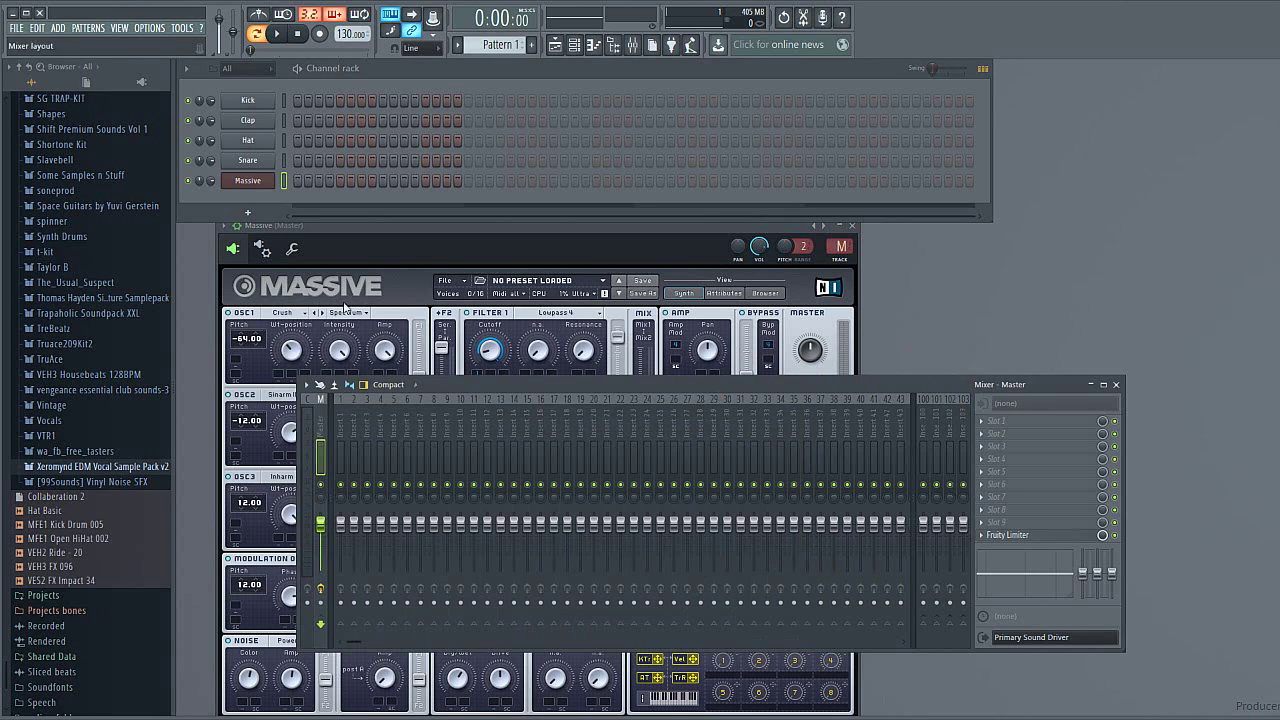
Select the Massive channel and route it to mixer track 10
click(285, 184)
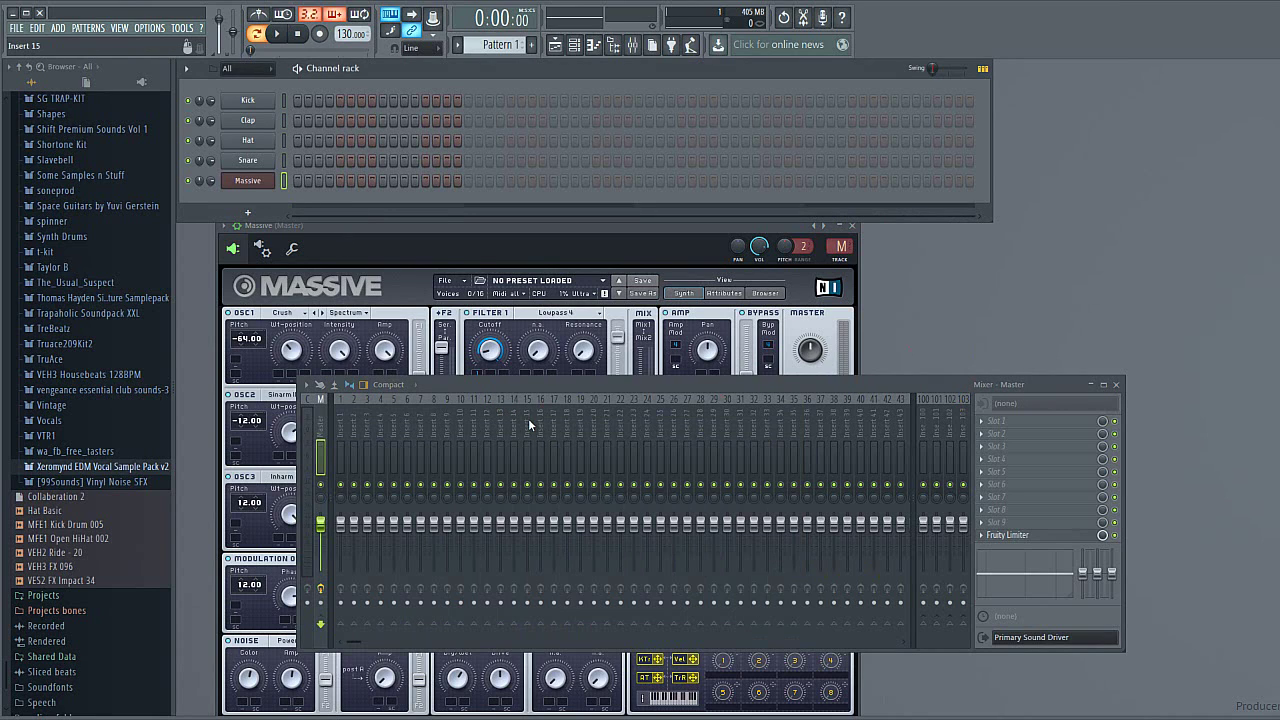
right_click(459, 424)
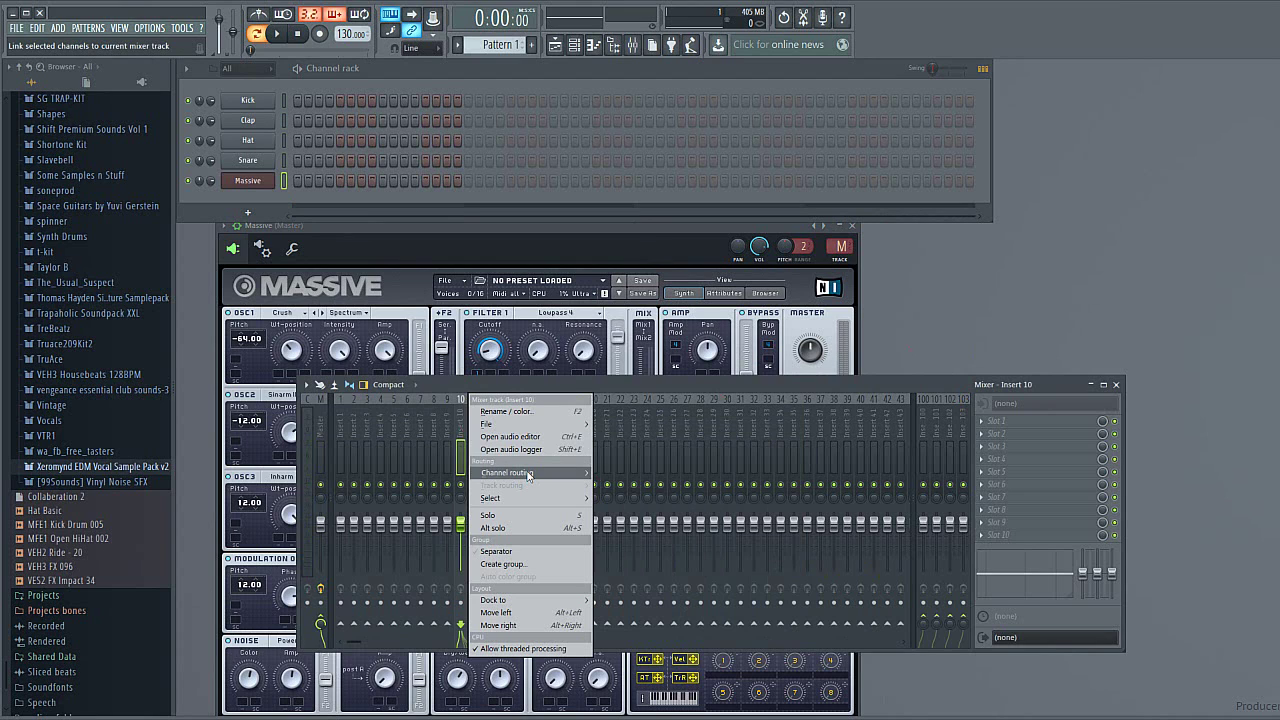
mouse_move(563, 476)
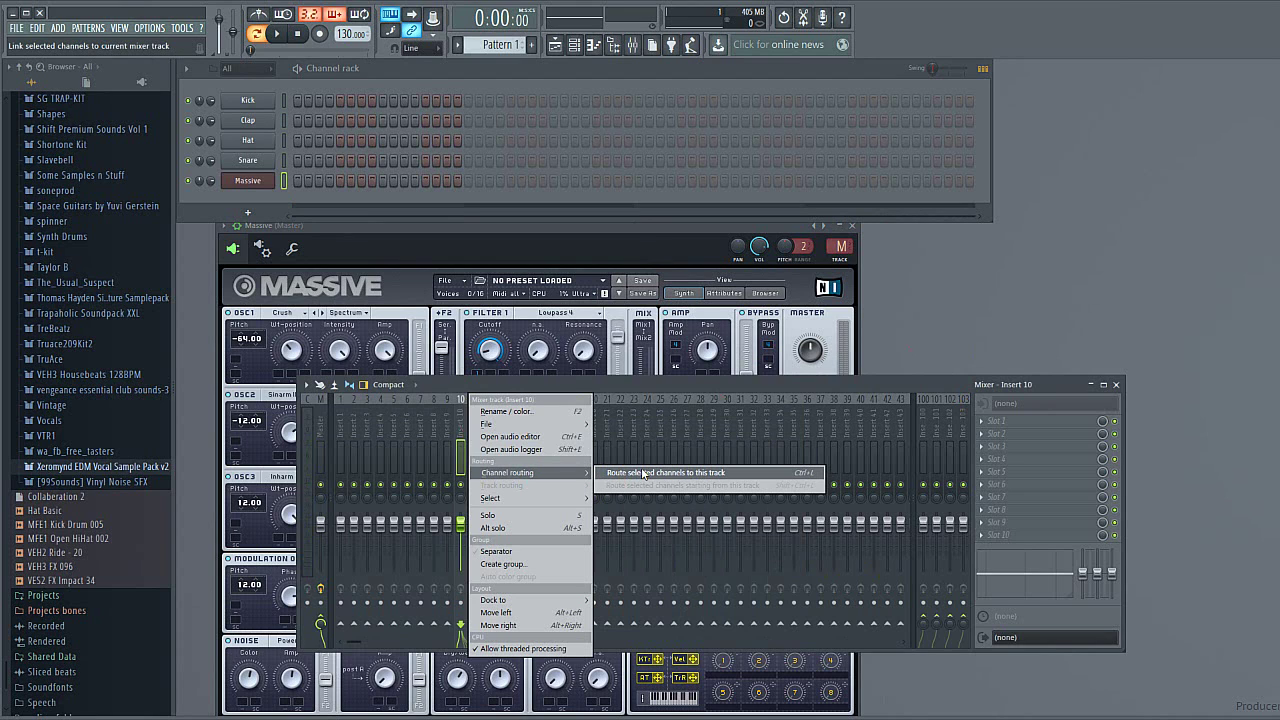
click(643, 474)
Load Fruity Reeverb 2 into slot 1 of the Massive mixer track and move its window beside the Massive window
click(995, 421)
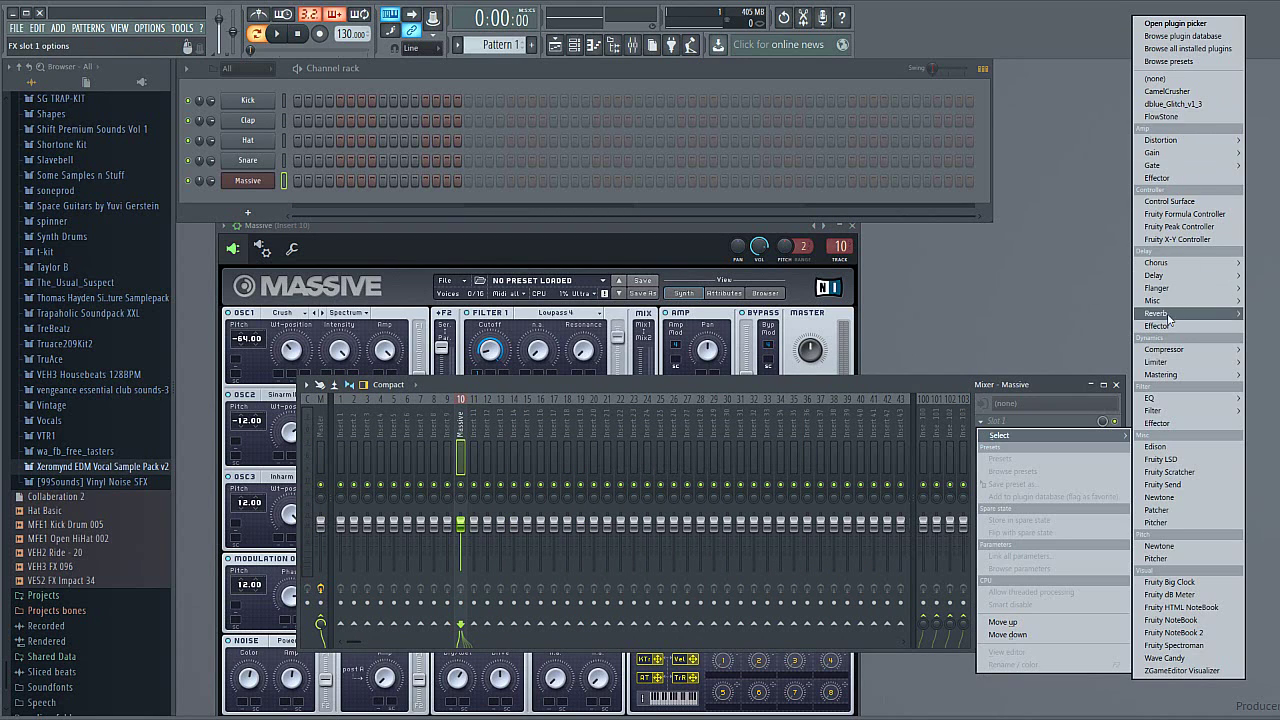
mouse_move(1170, 315)
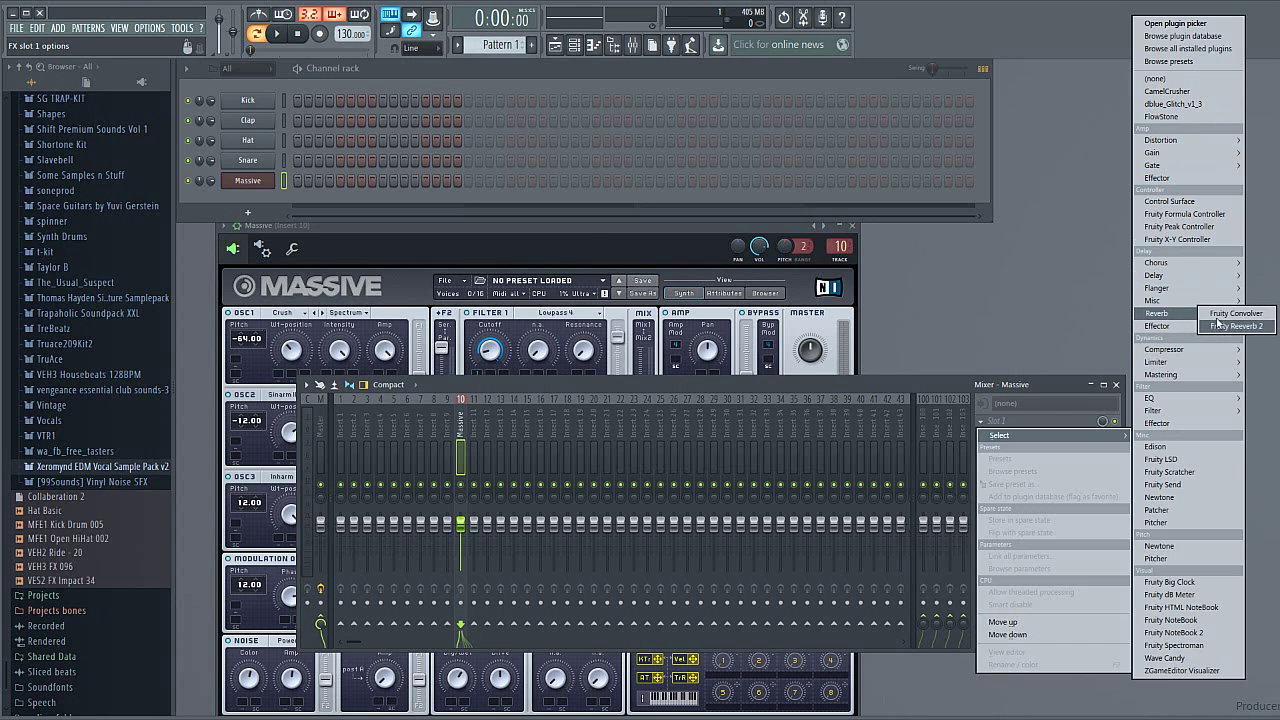
click(1220, 328)
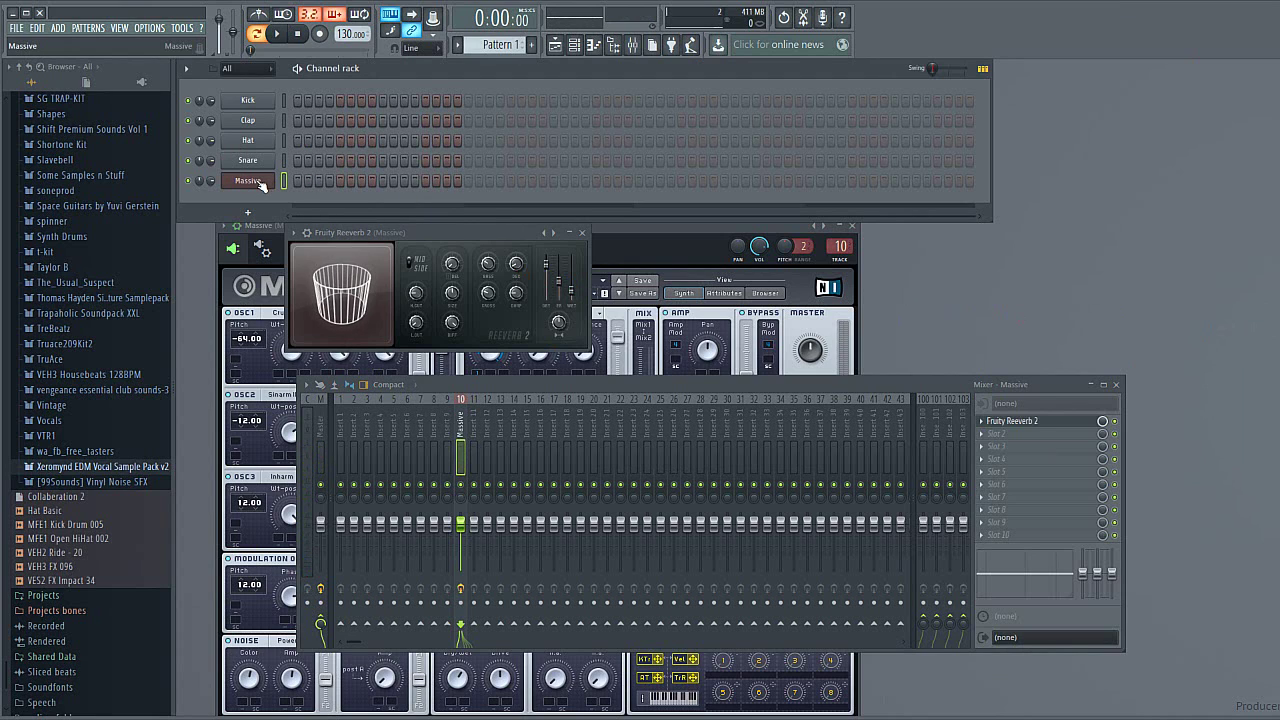
drag(480, 232, 1042, 230)
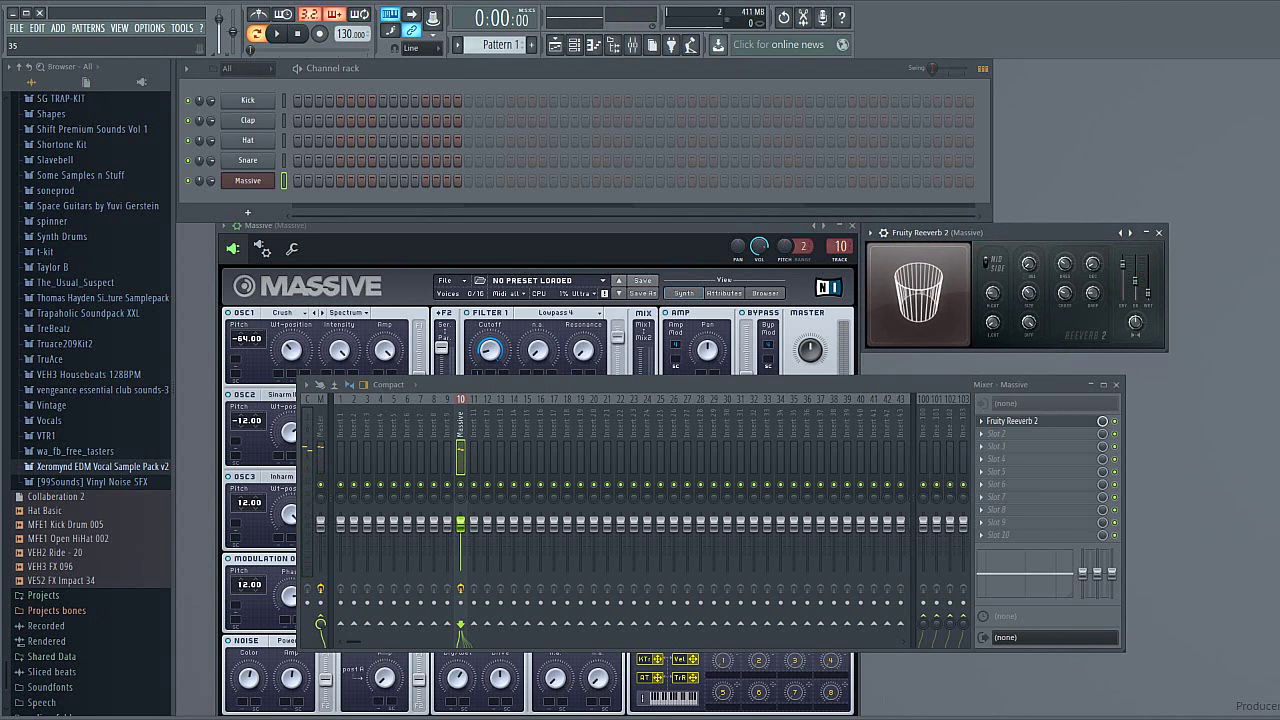
Open the piano roll for the Massive channel and audition the G3 and F3 keys
right_click(272, 178)
click(314, 180)
scroll(294, 329, down, 4)
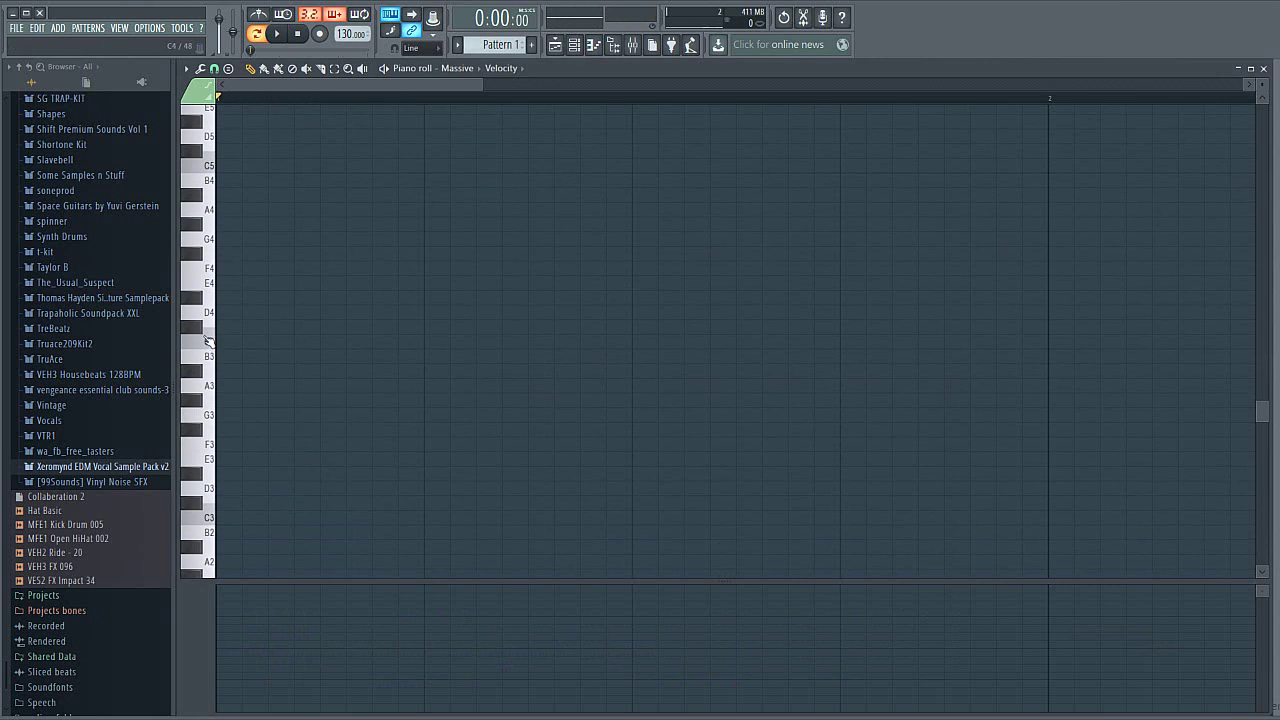
click(202, 415)
click(205, 447)
ctrl+scroll(256, 348, down, 3)
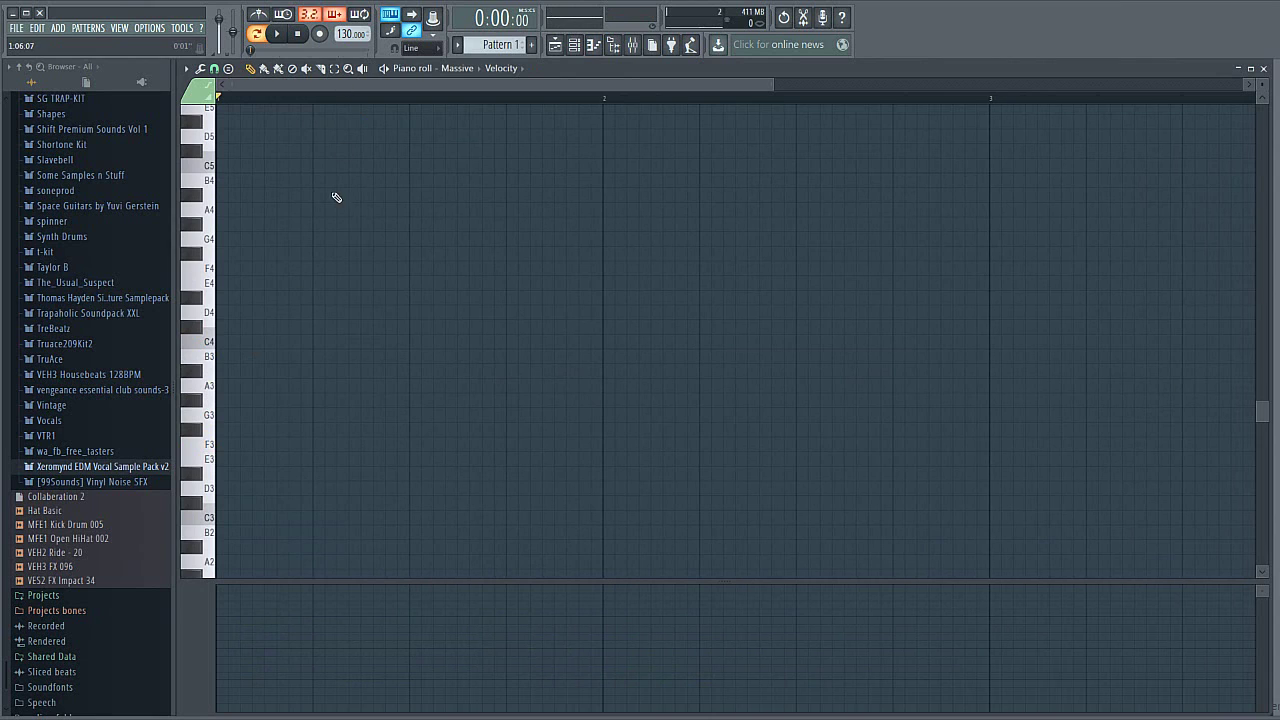
Set the piano roll snap to 1/3 step and place a C4 note at the start of bar 1
drag(246, 341, 224, 341)
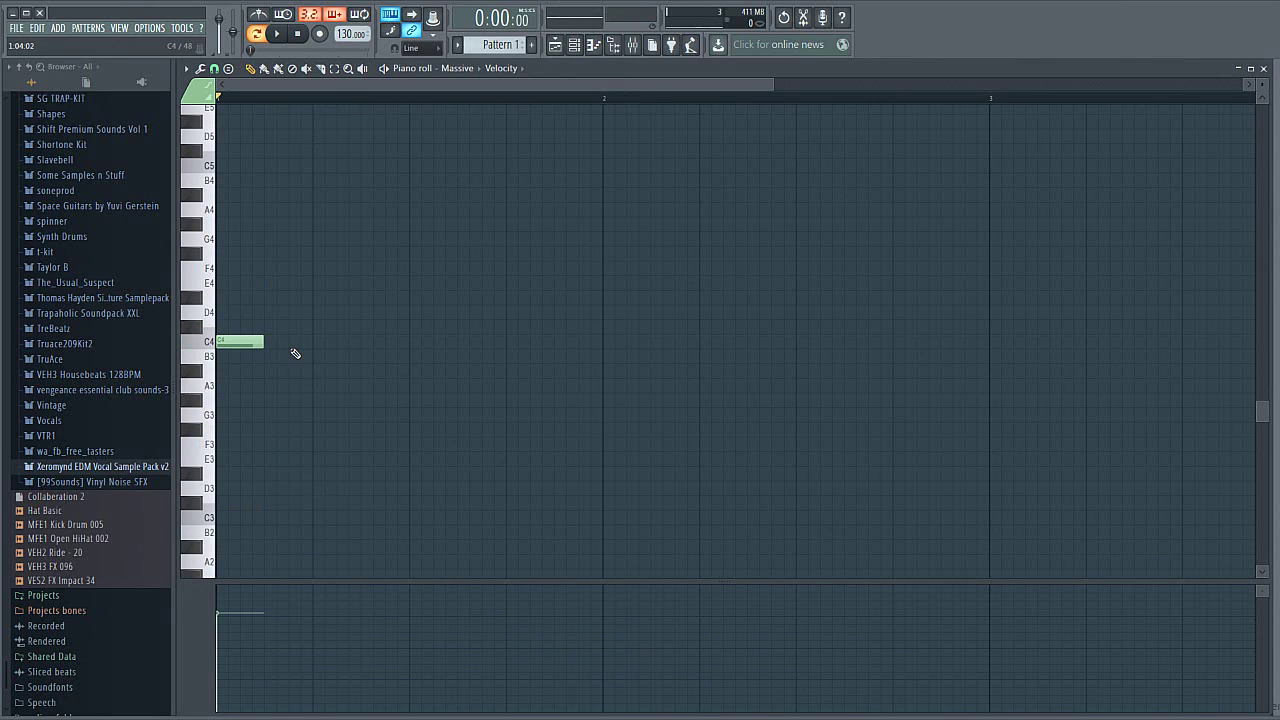
right_click(240, 341)
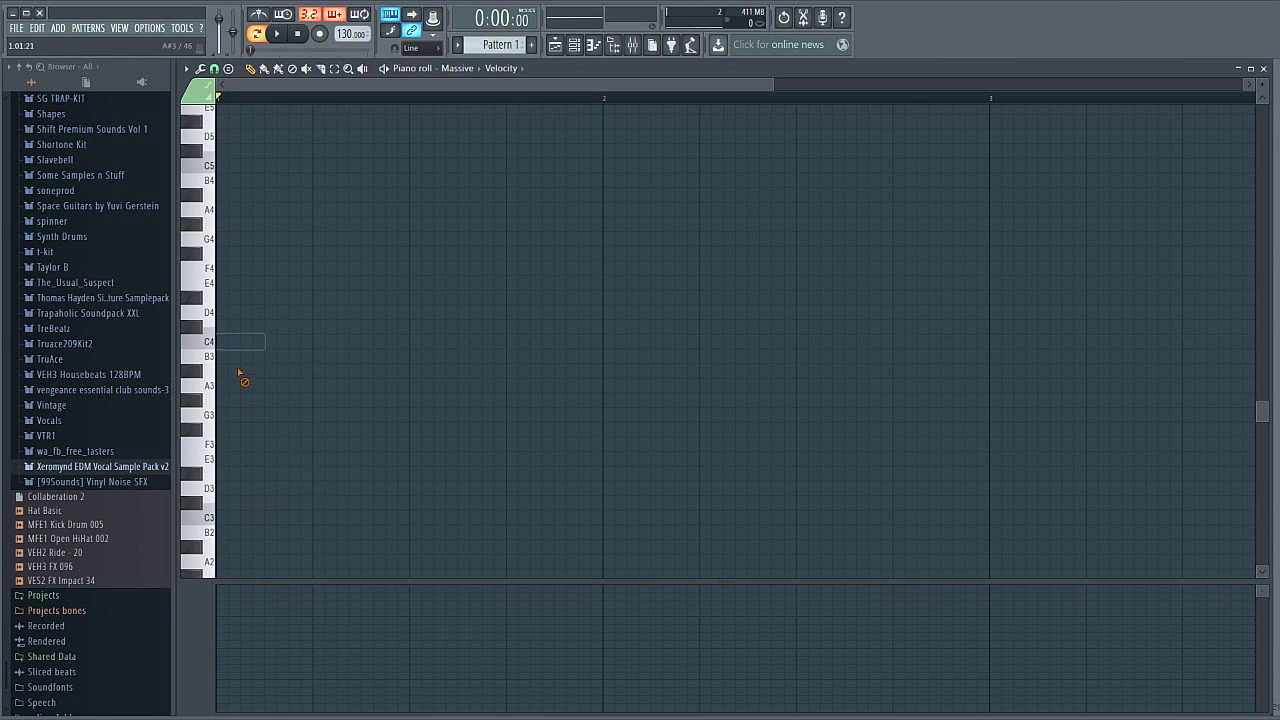
click(214, 69)
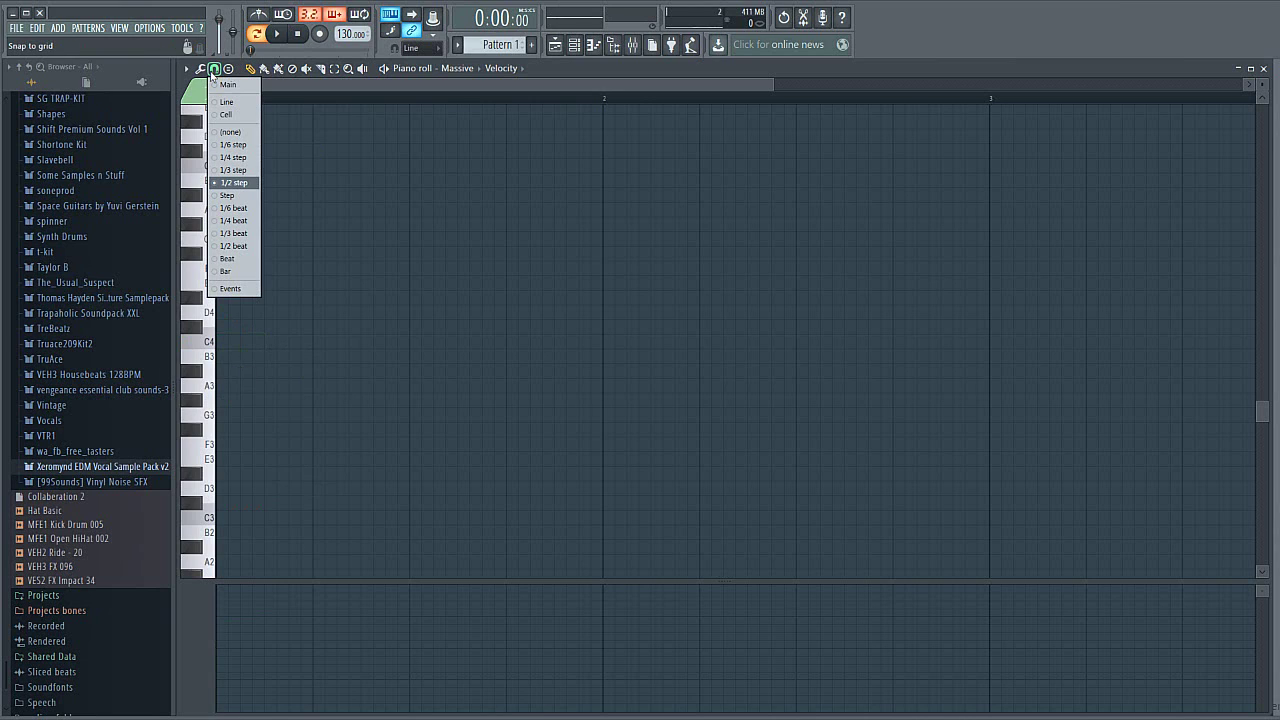
click(236, 170)
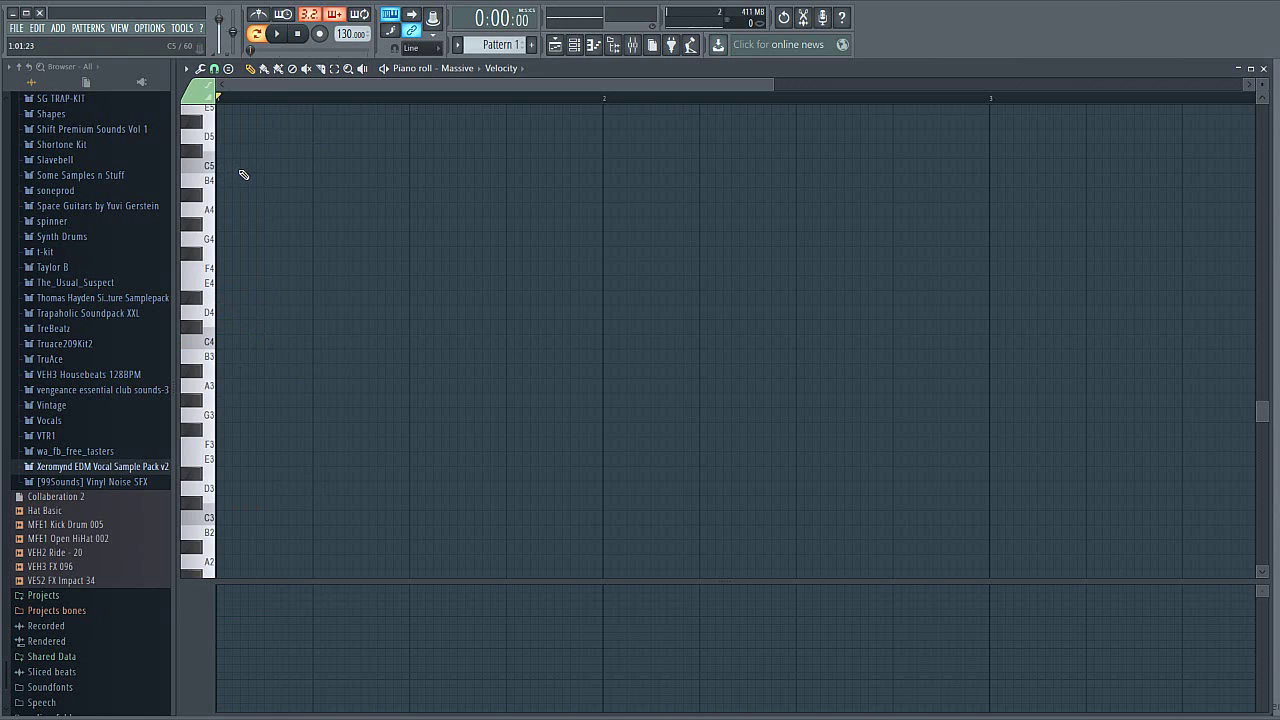
click(236, 346)
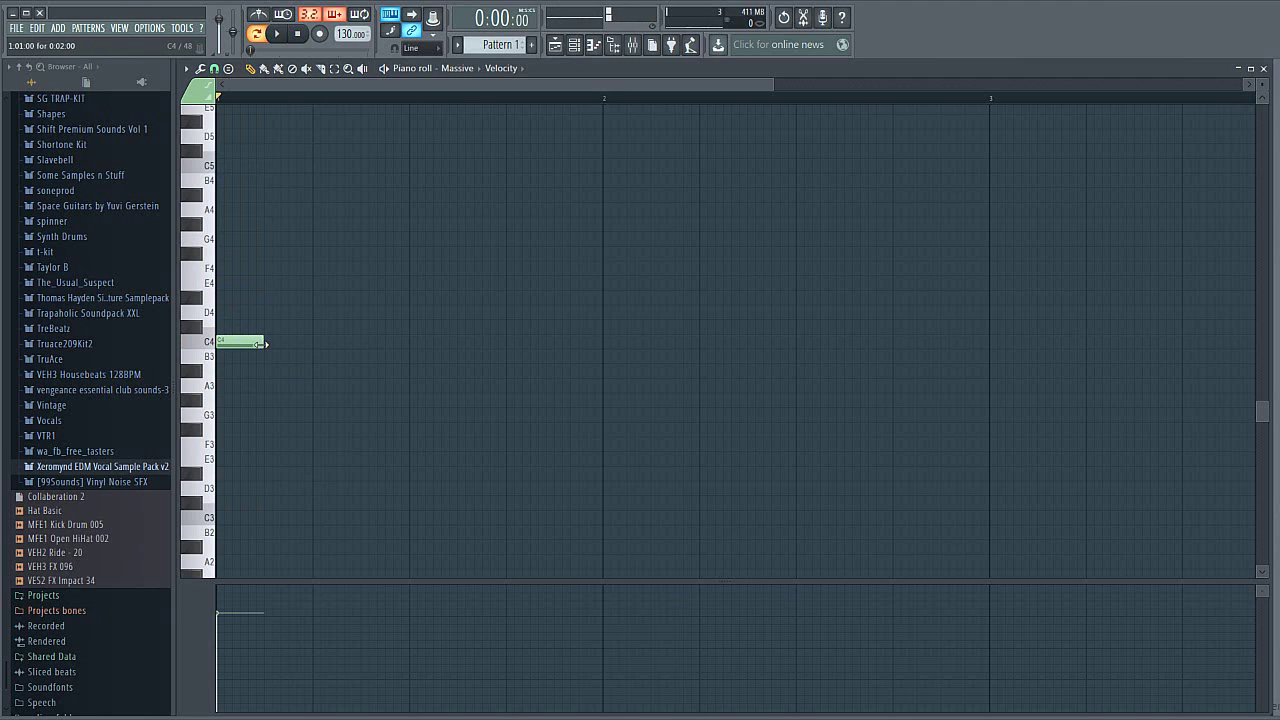
Add two more spaced C4 notes after the first one and set the tempo to 120 BPM
click(214, 69)
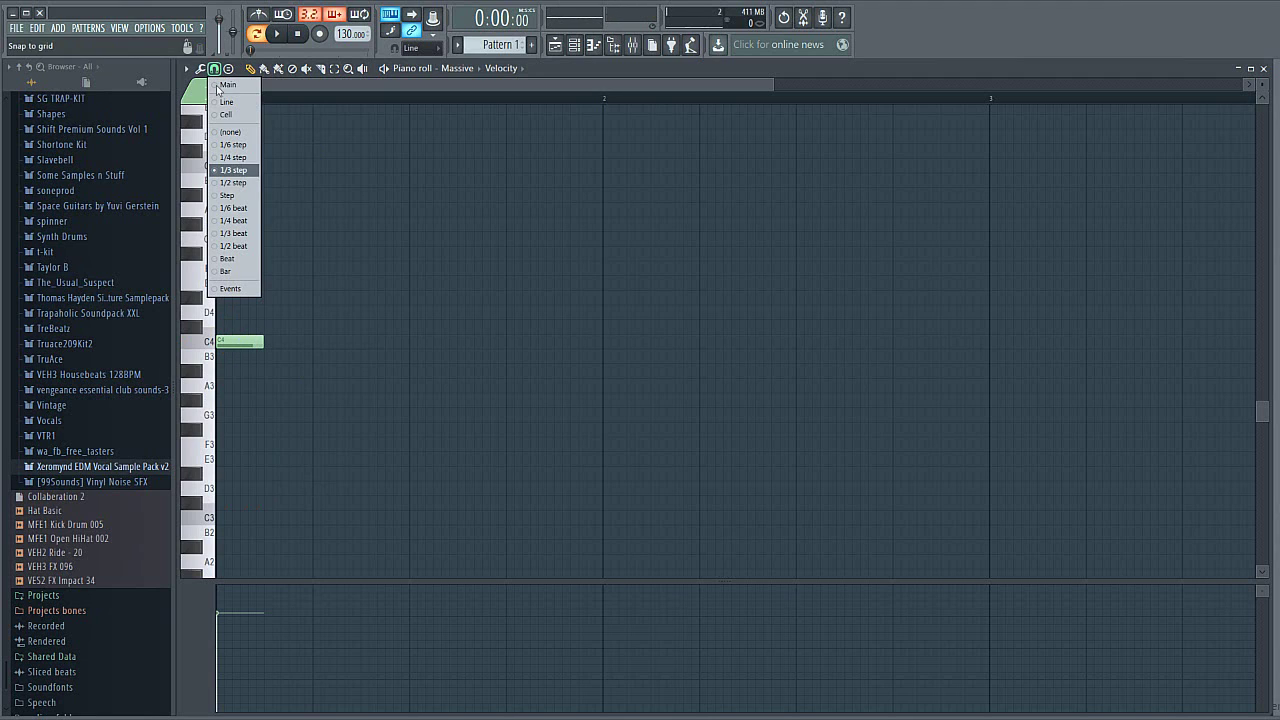
click(314, 345)
right_click(318, 346)
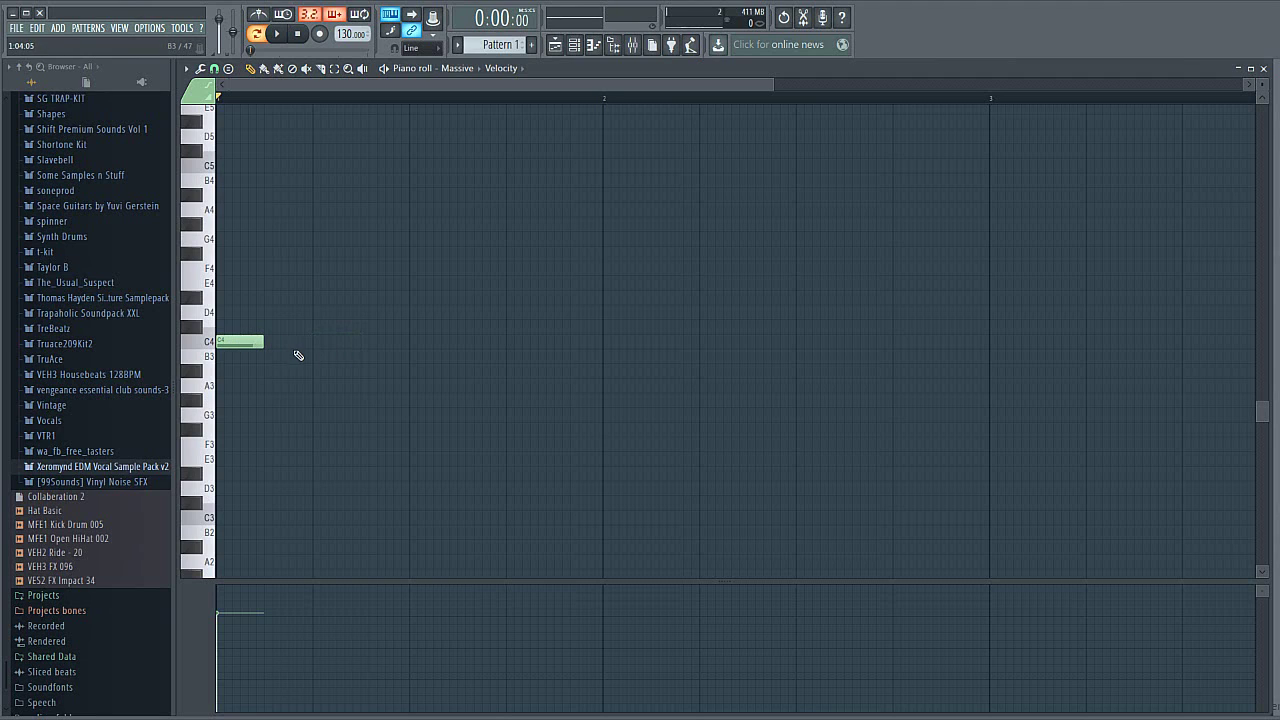
click(305, 344)
click(371, 345)
click(288, 34)
key(space)
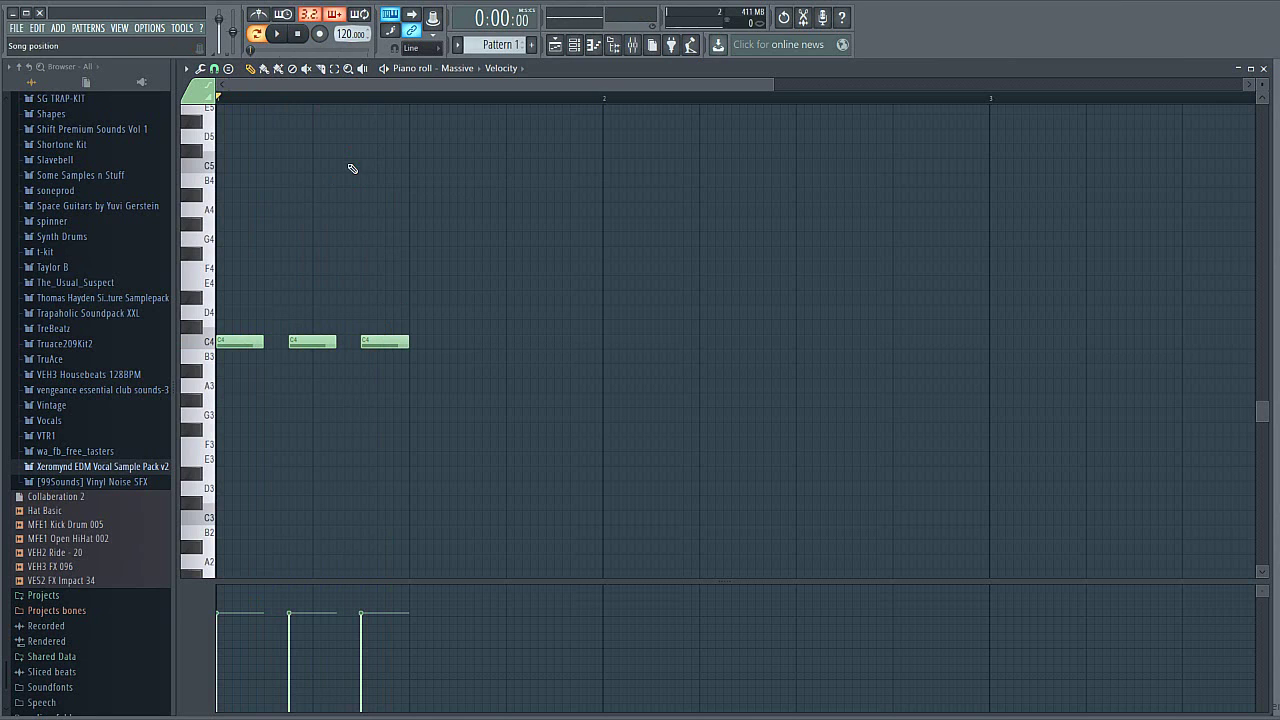
Move the second note down to G#3 and the third to G3, and play the pattern
drag(303, 341, 307, 401)
drag(399, 343, 403, 430)
key(space)
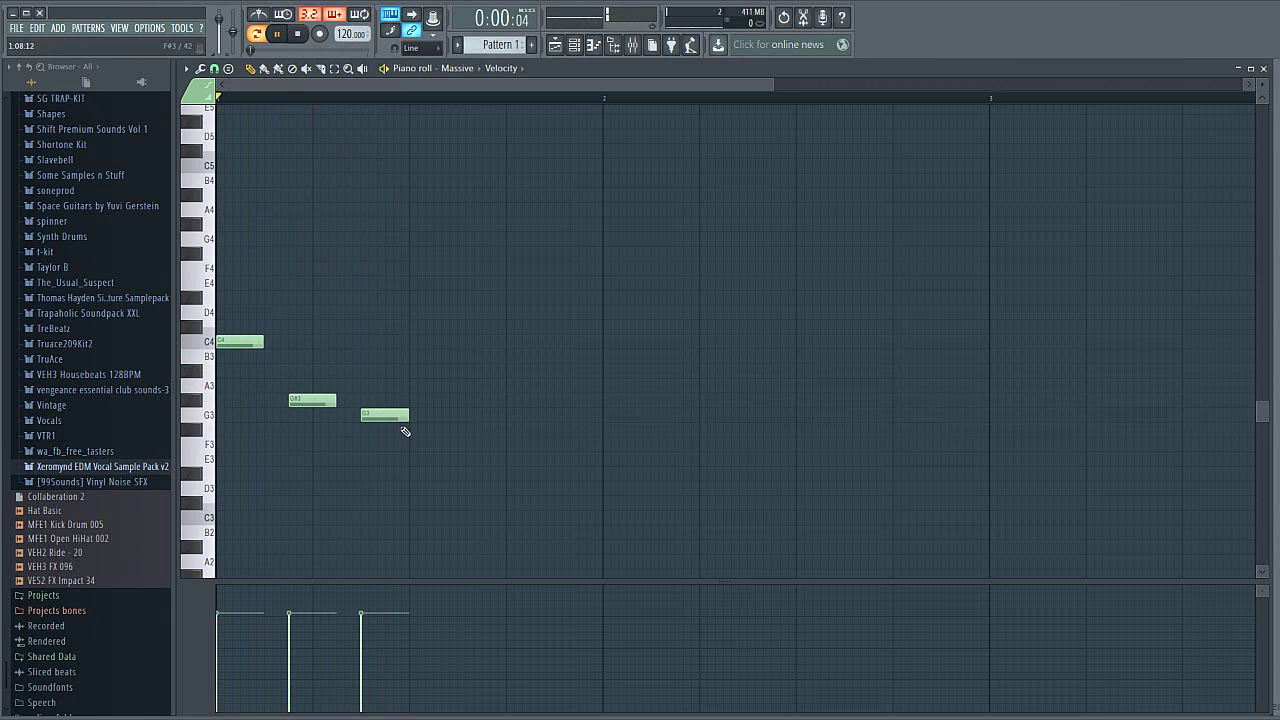
key(space)
Add four short C#3 notes after the G3 note, filling up to beat 4, and play the pattern
click(416, 508)
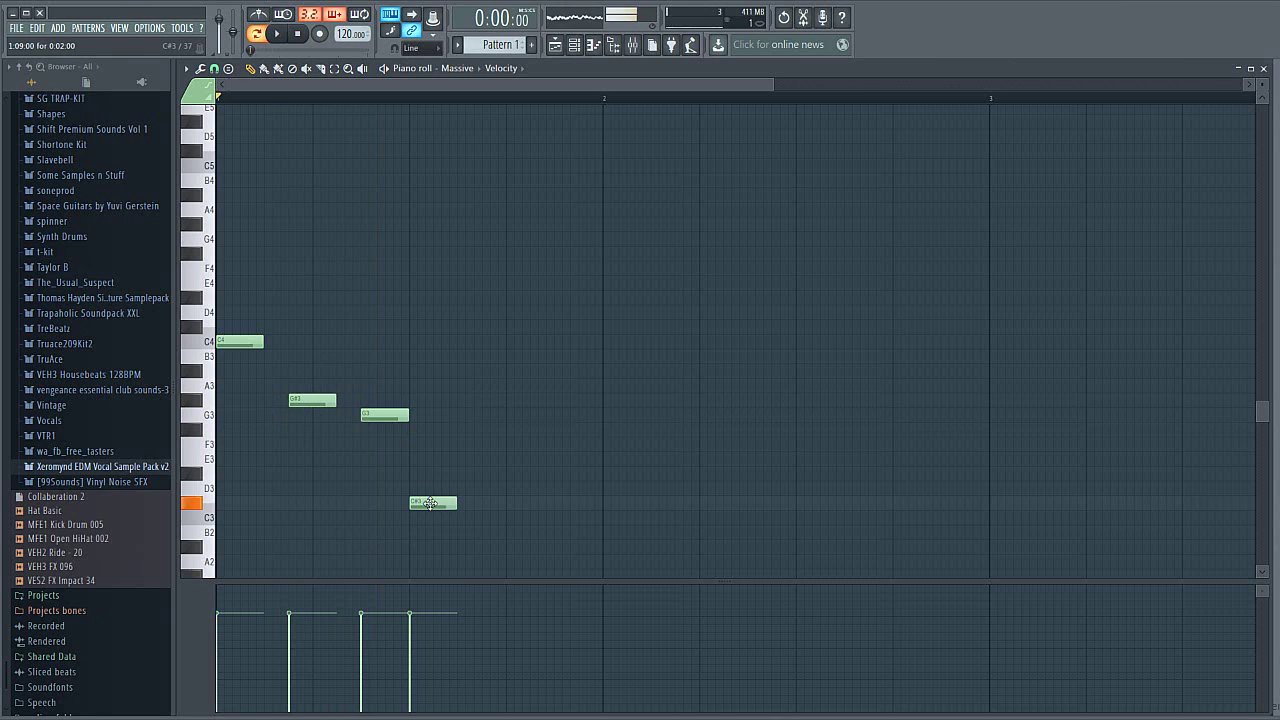
click(448, 504)
click(463, 504)
click(493, 504)
key(space)
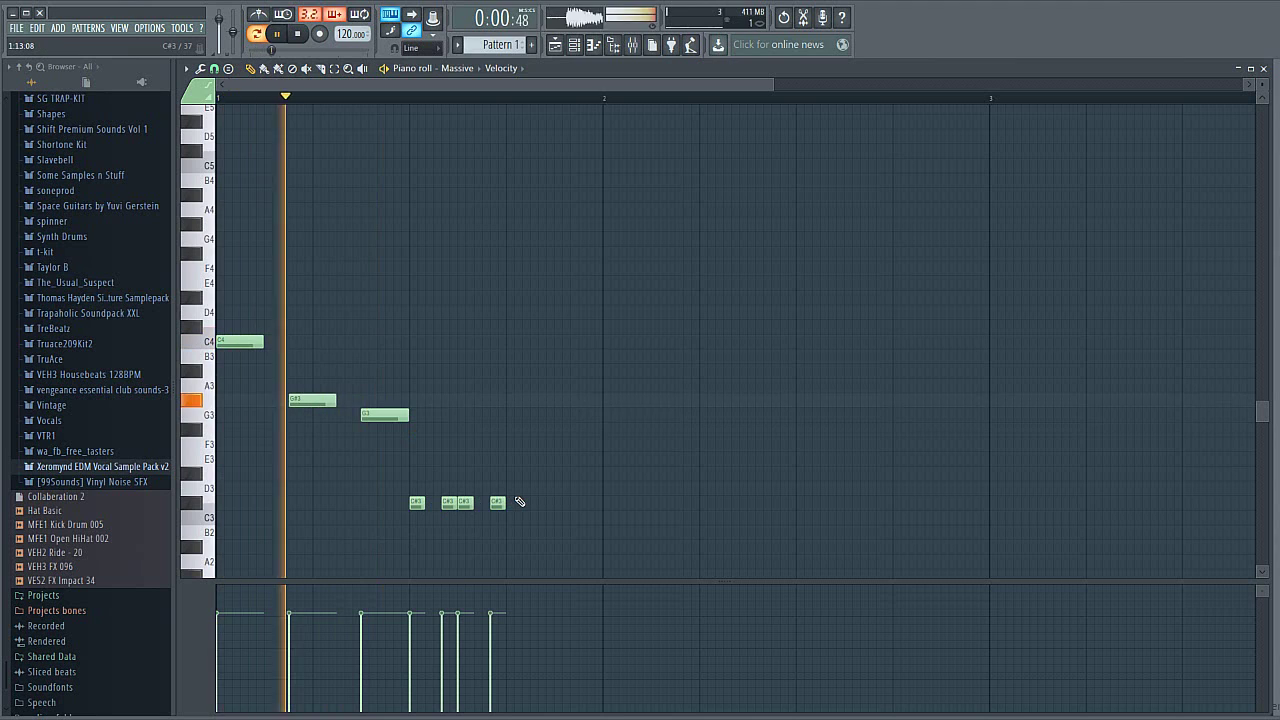
key(space)
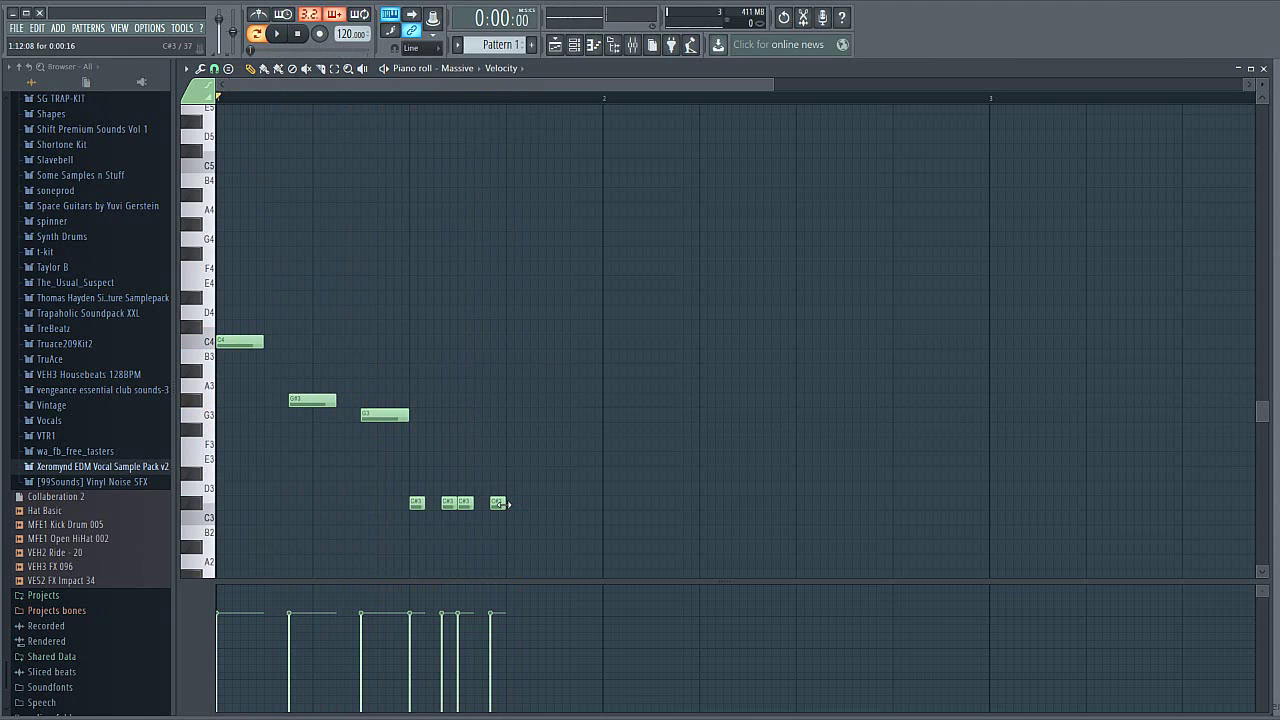
Add a D3 note followed by an F#3 note to finish bar 1, and play the pattern
click(517, 506)
drag(513, 503, 511, 487)
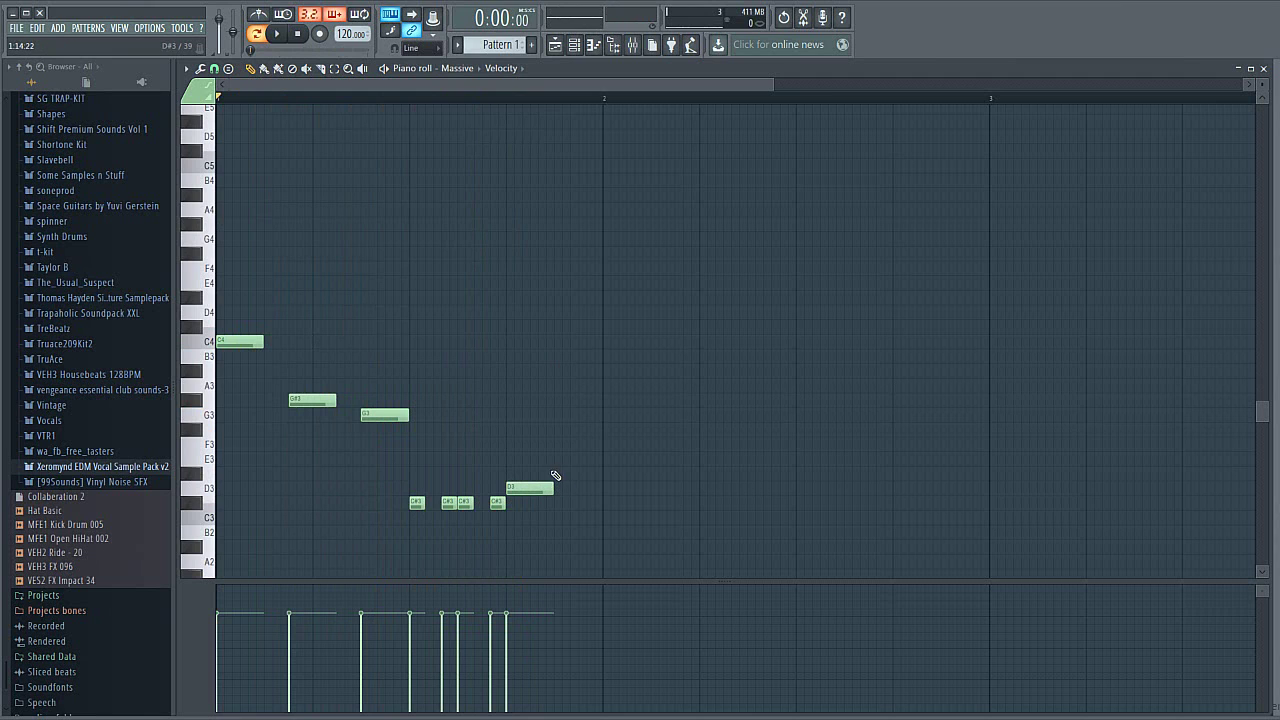
click(548, 432)
drag(566, 434, 574, 434)
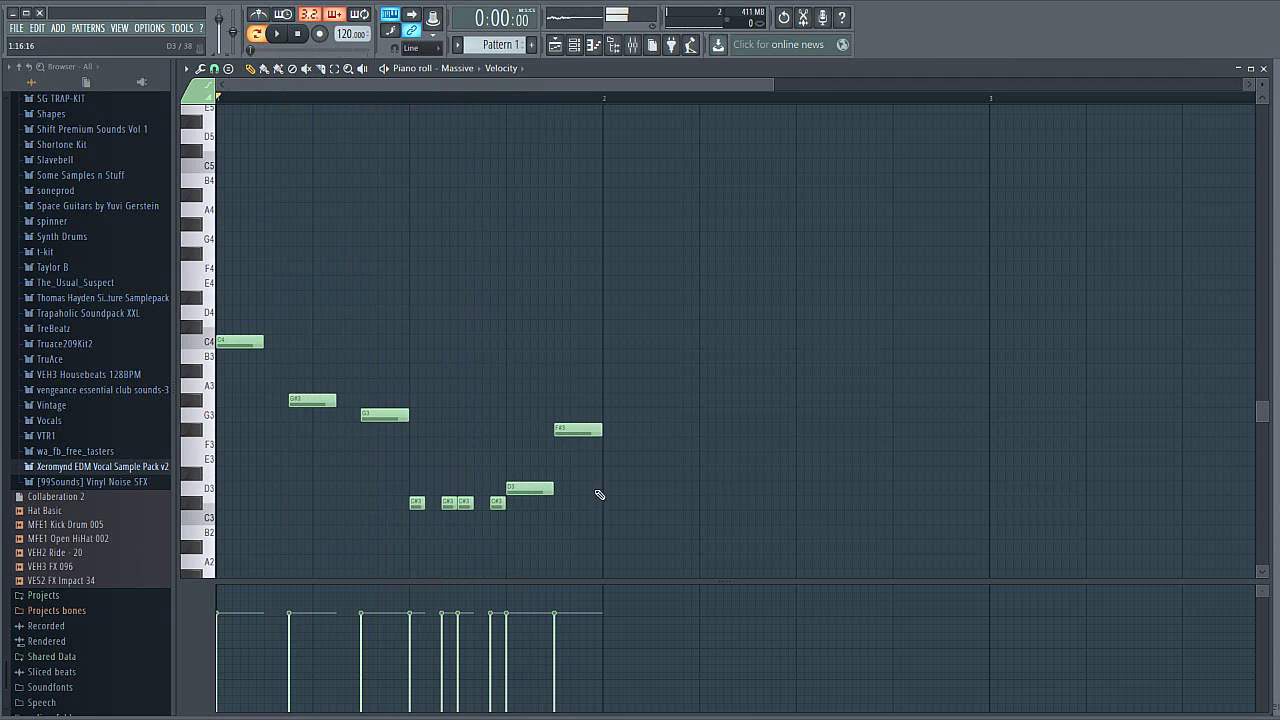
key(space)
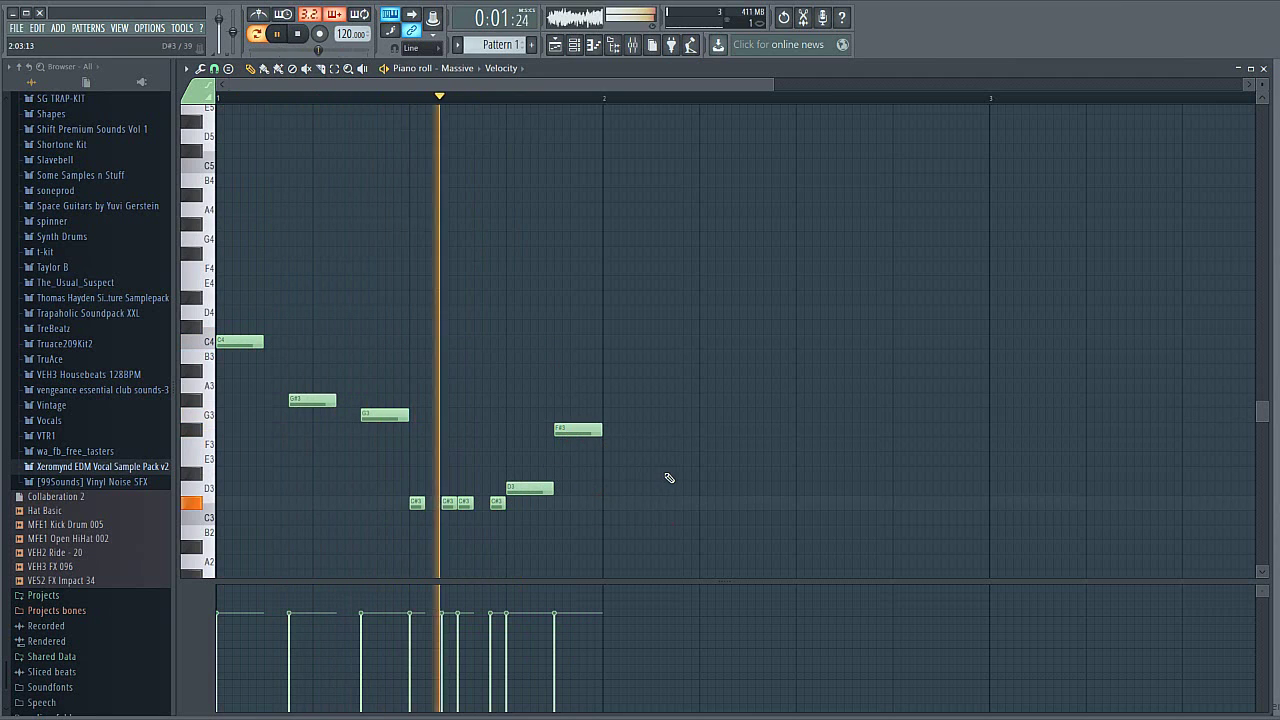
key(space)
Raise the D3 note to B3, replace the F#3 note with another B3, and play the pattern
drag(541, 494, 533, 342)
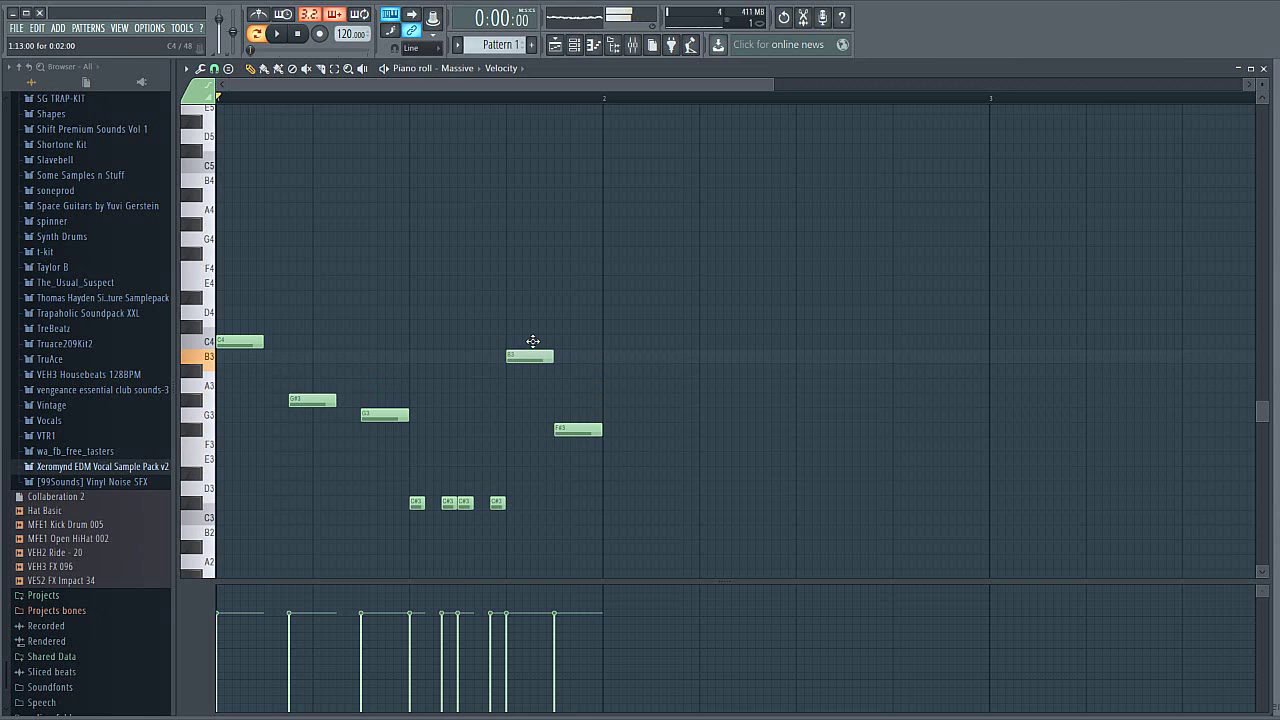
right_click(584, 430)
key(space)
click(562, 358)
key(space)
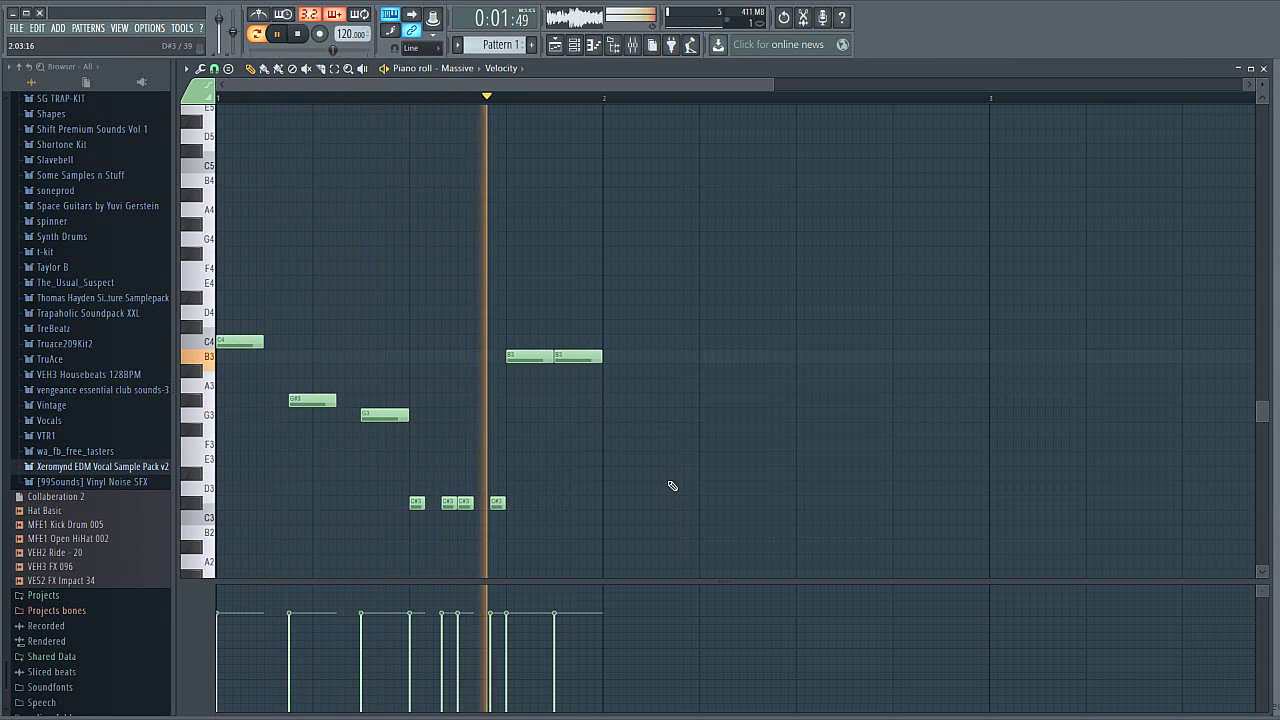
key(space)
Shift the last B3 note right and shorten it to end with bar 1, and play the pattern
drag(537, 528, 407, 502)
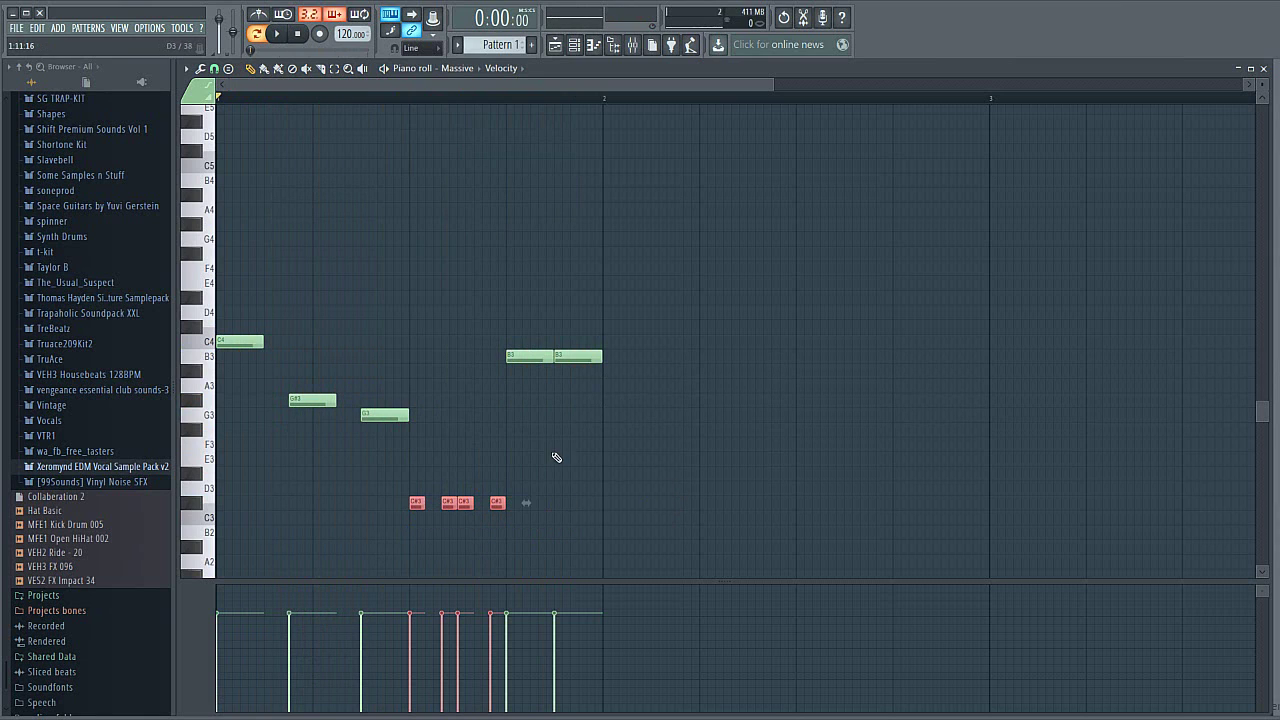
click(568, 372)
right_click(580, 372)
drag(571, 357, 606, 360)
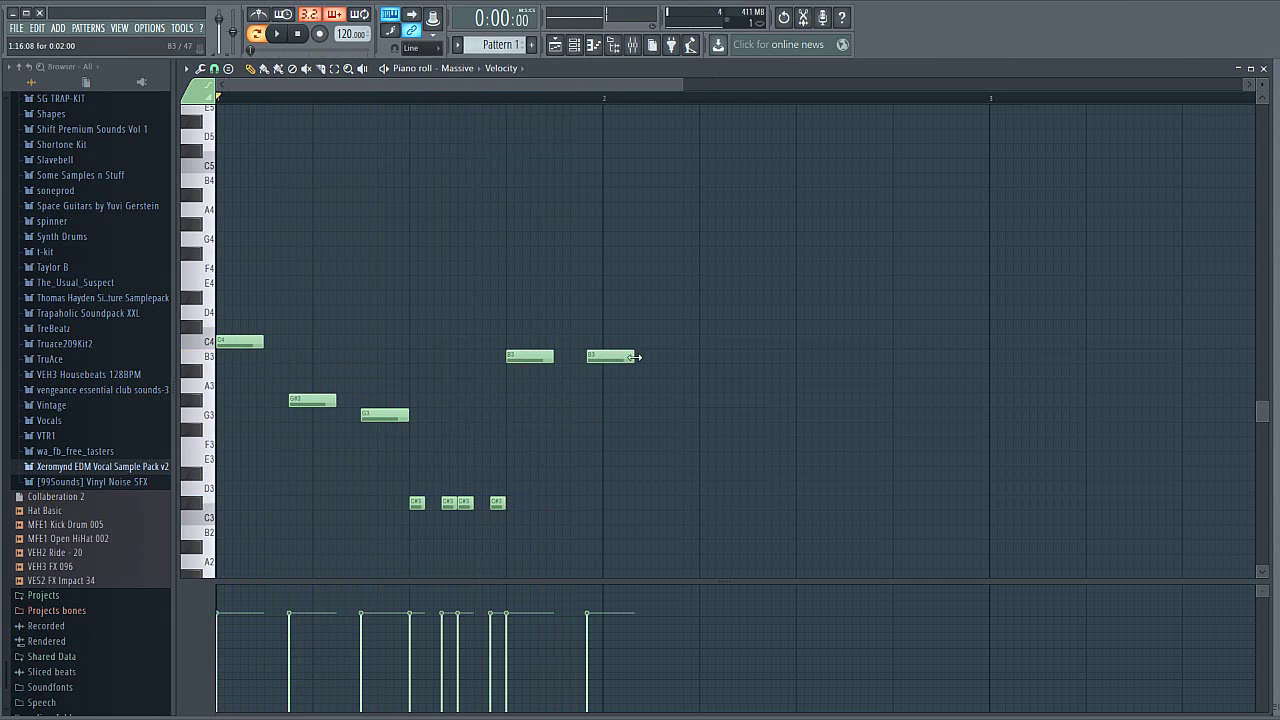
key(space)
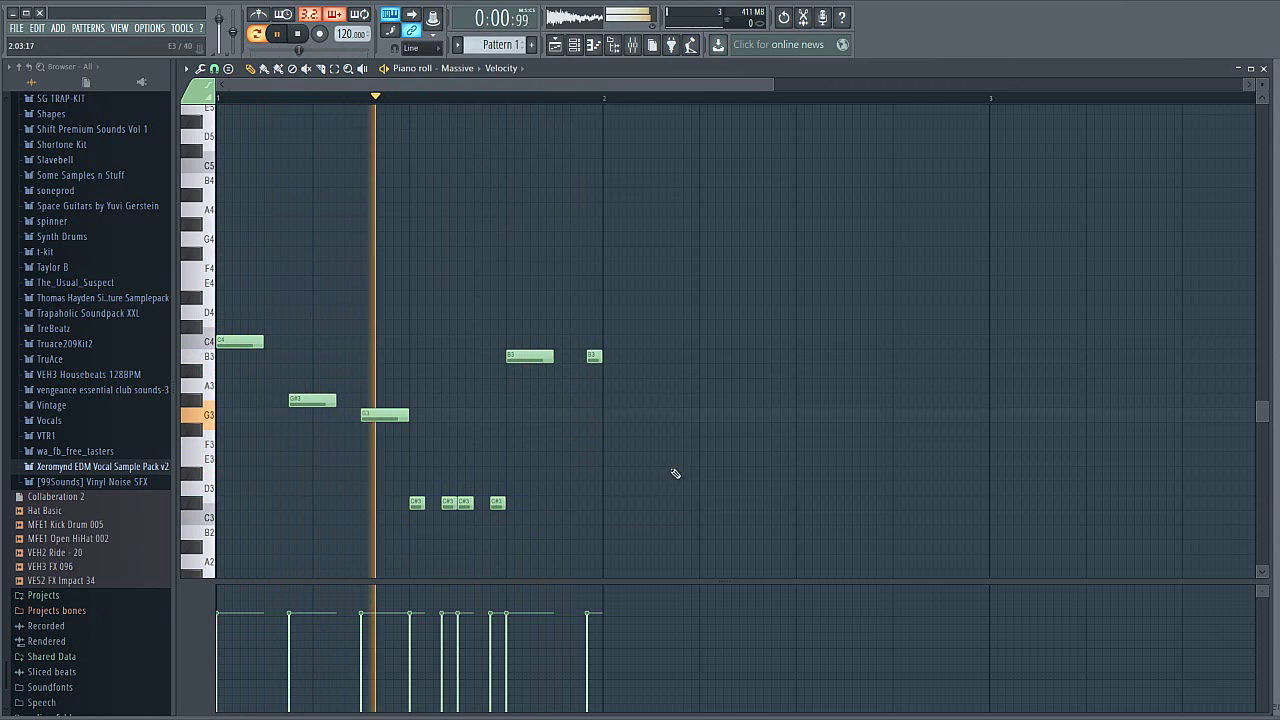
key(space)
Audition the pattern and move the four short C#3 notes up to G#3
drag(552, 526, 417, 502)
key(space)
key(space)
key(space)
key(space)
key(space)
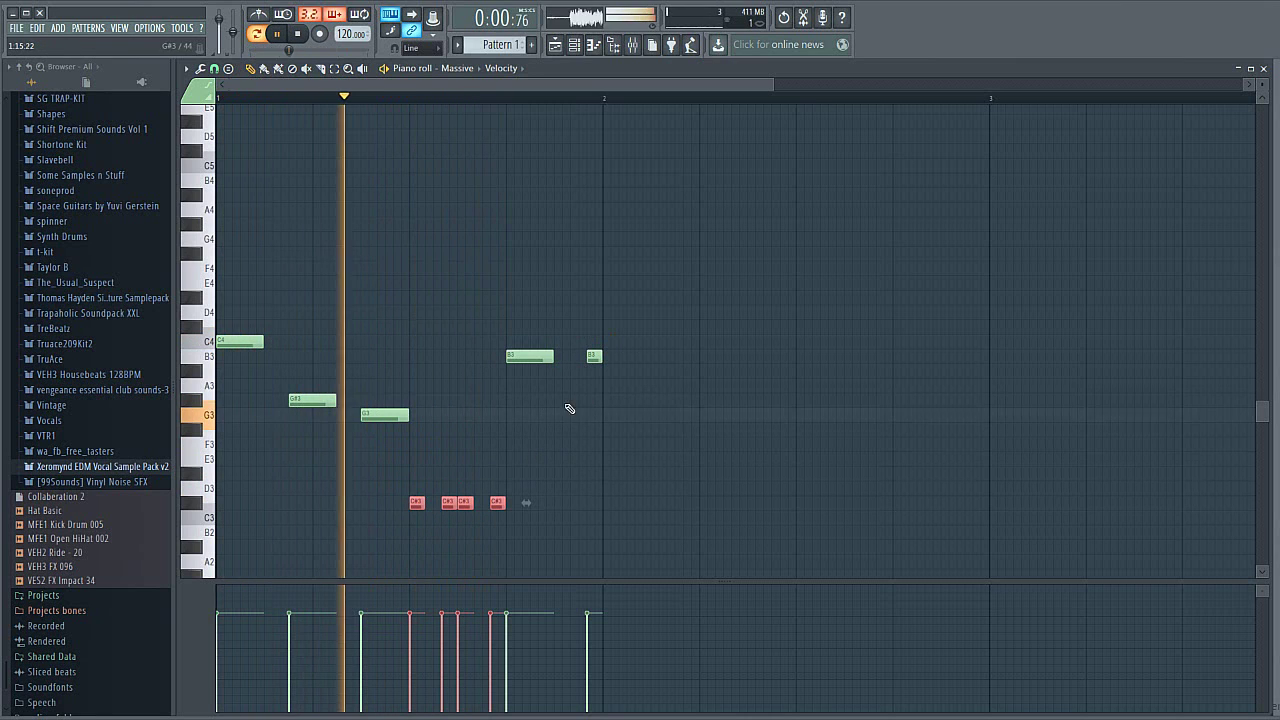
key(space)
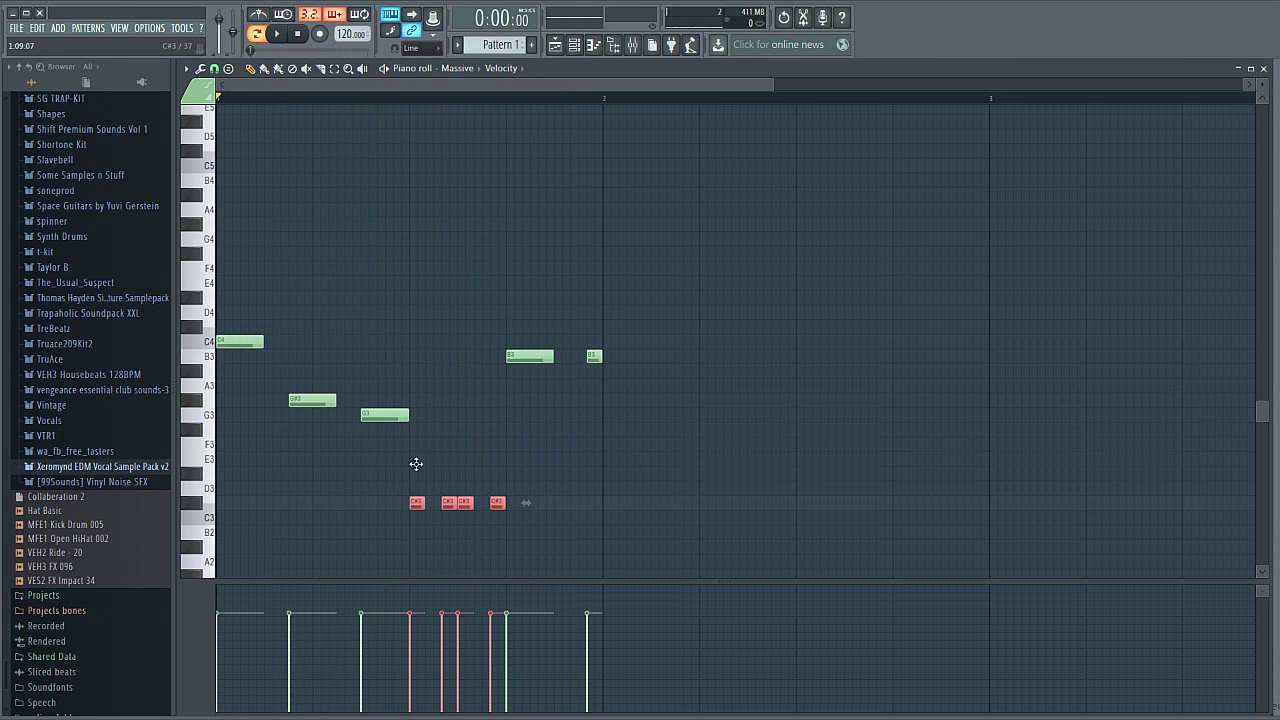
drag(417, 502, 417, 400)
key(space)
key(space)
Lower the second note from G#3 to G3 and play the pattern
drag(298, 401, 298, 414)
key(space)
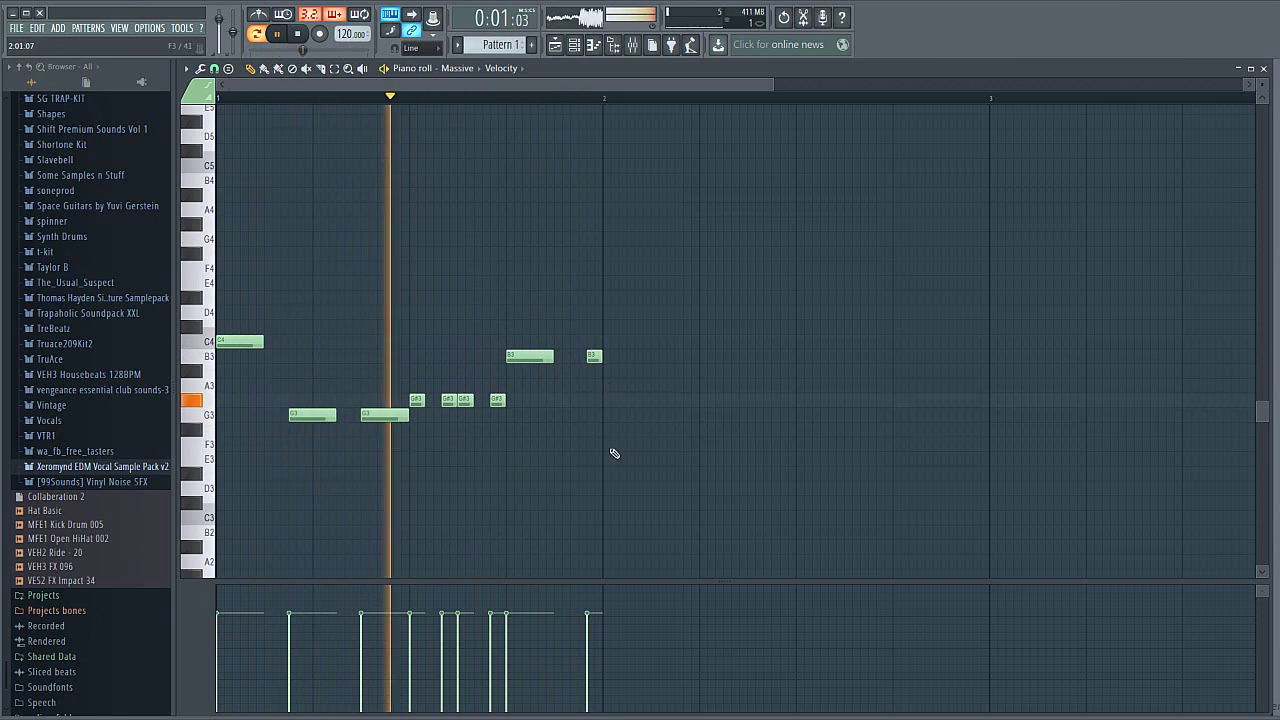
key(space)
Duplicate all notes of bar 1 into bar 2 and move the final note of bar 2 down below the others
drag(796, 525, 220, 318)
key(ctrl+b)
click(632, 387)
drag(980, 357, 963, 528)
key(space)
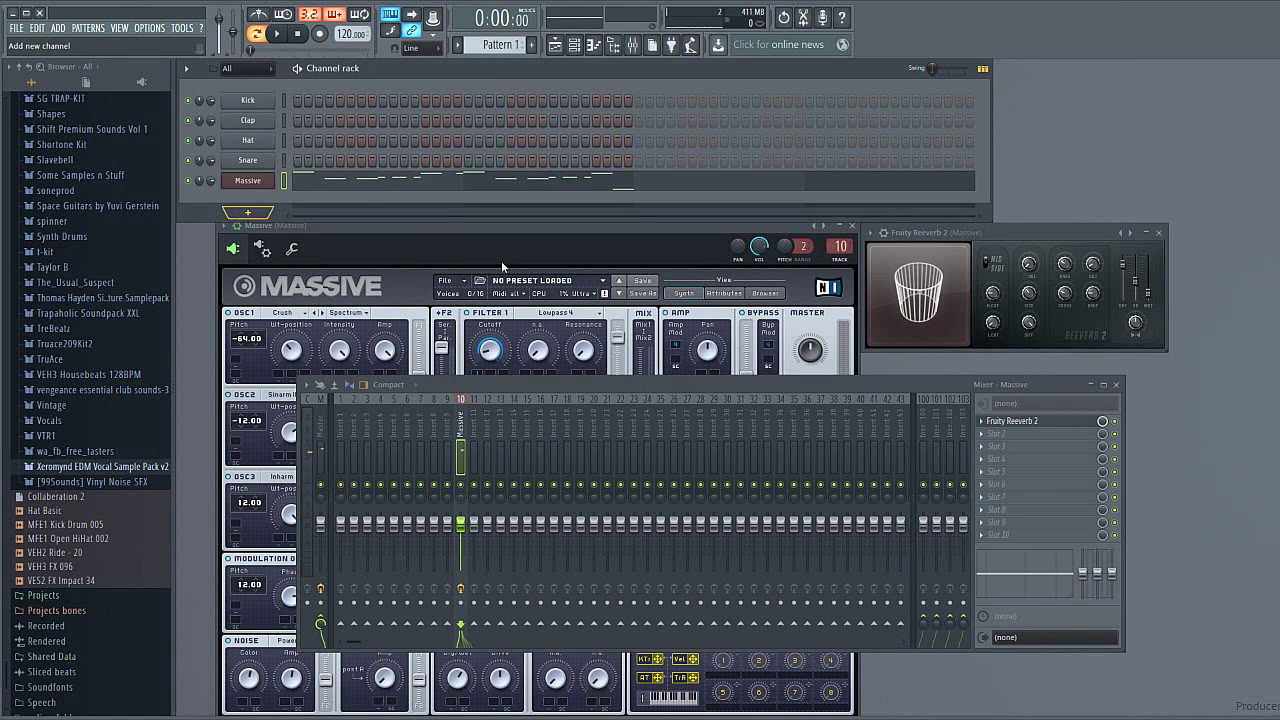
Load Gross Beat into slot 2 of the Massive mixer track
click(988, 437)
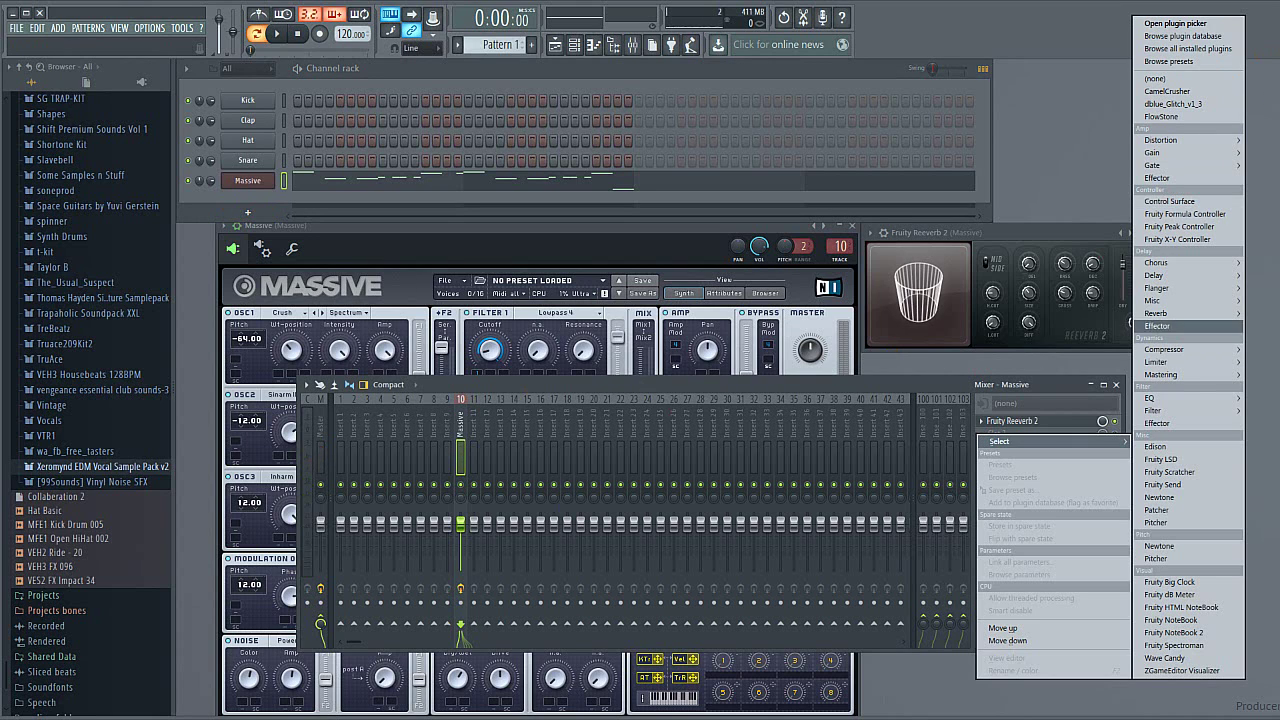
mouse_move(1176, 167)
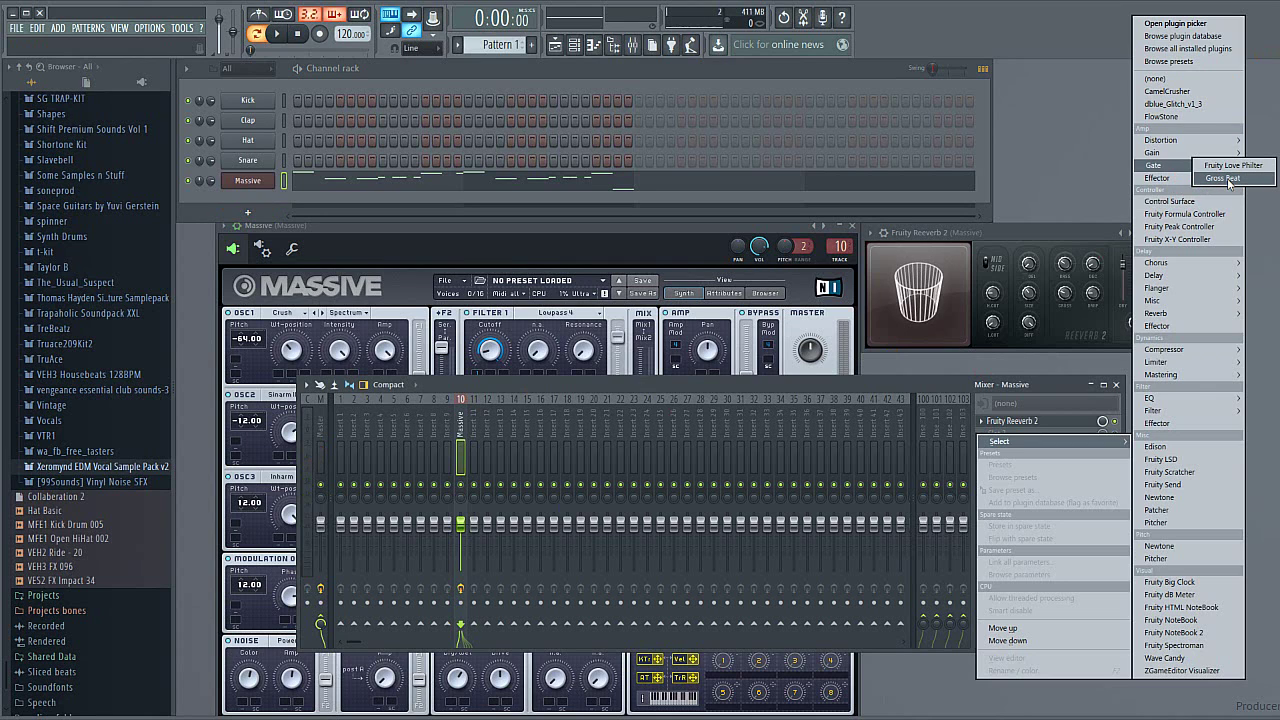
click(1224, 178)
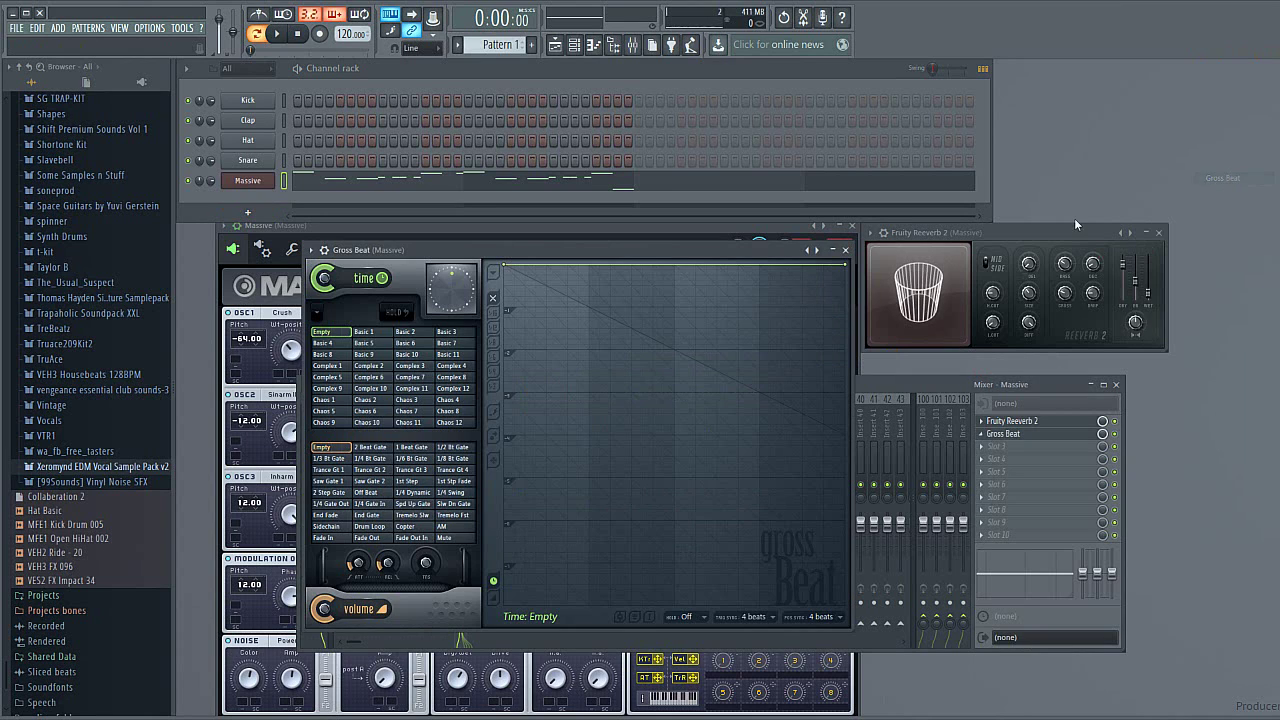
Choose Gross Beat's Sidechain volume preset and straighten its four curves into linear ramps
click(325, 528)
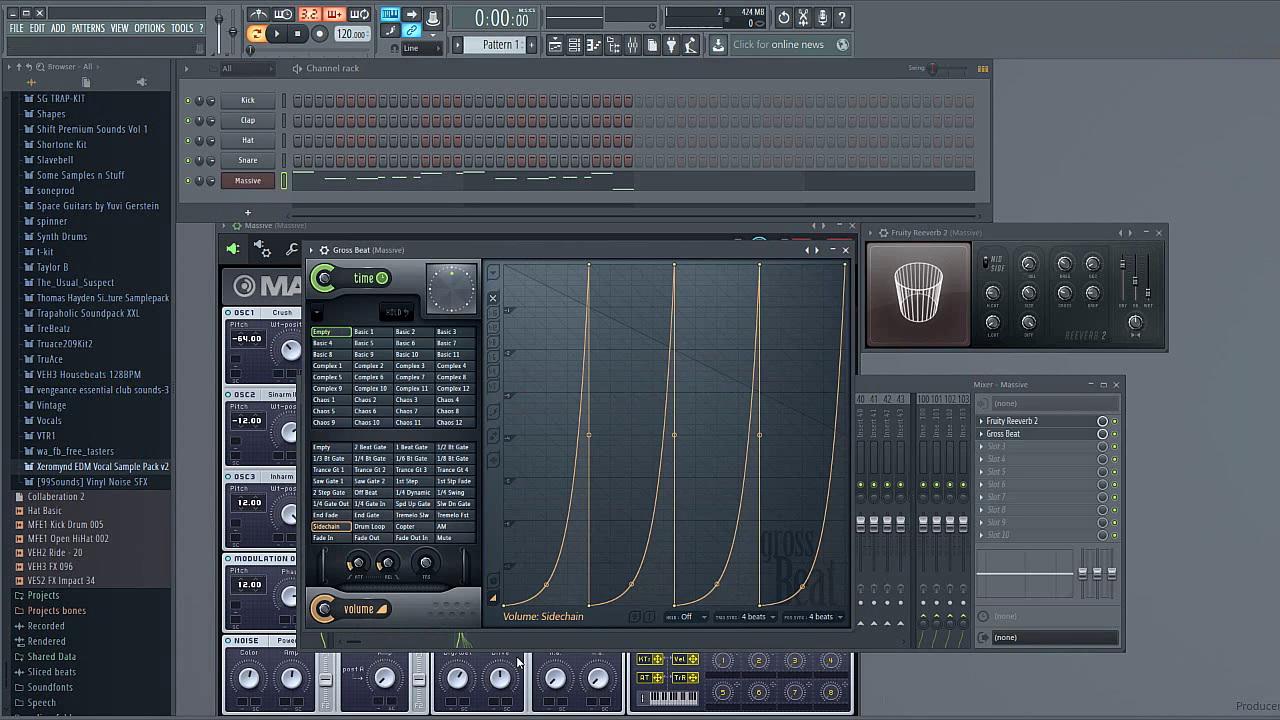
drag(547, 583, 547, 435)
drag(634, 583, 634, 435)
drag(717, 583, 717, 435)
drag(801, 590, 801, 435)
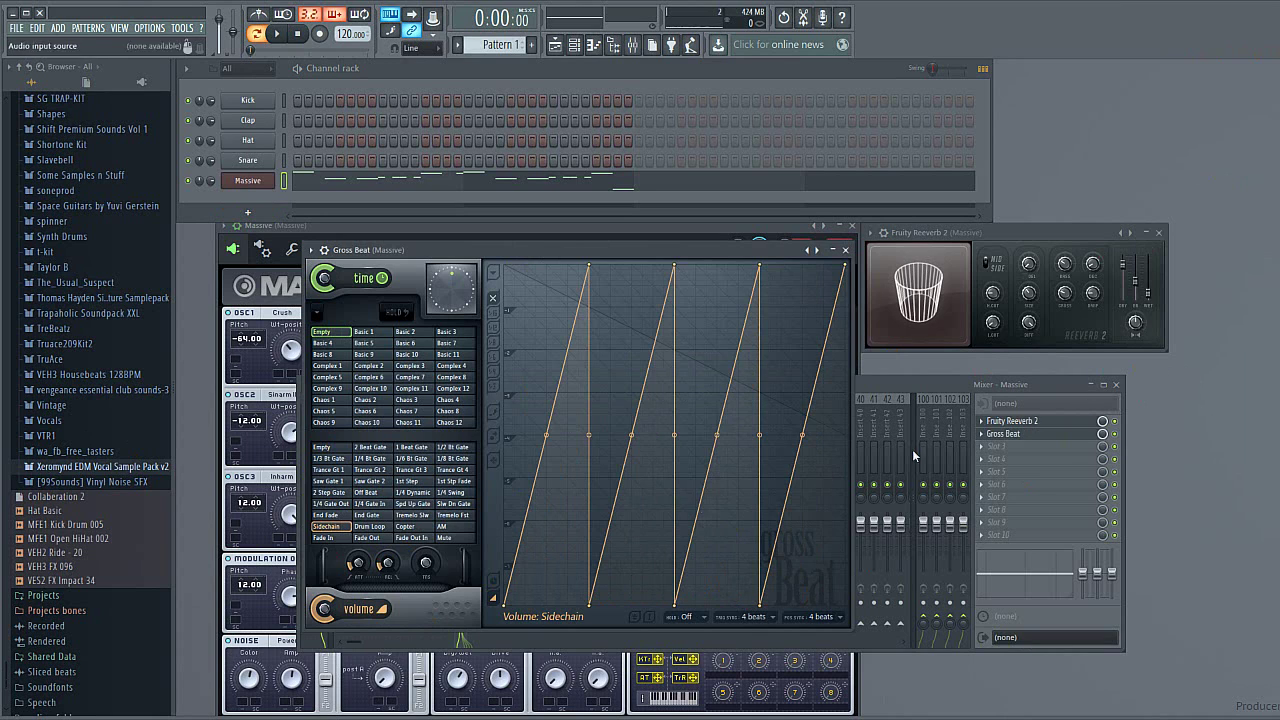
Fine-tune the midpoint of the first ramp in Gross Beat's Sidechain volume envelope
mouse_move(547, 436)
mouse_down()
mouse_move(547, 560)
mouse_move(547, 438)
mouse_up()
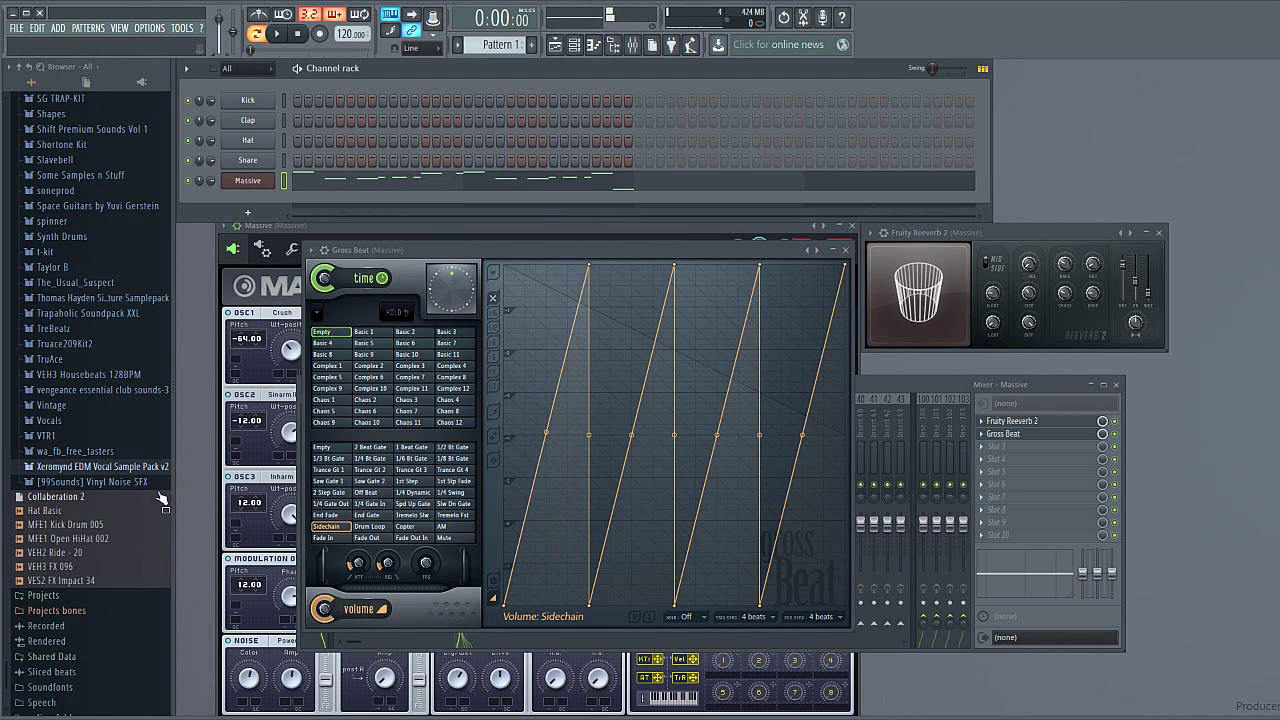
Look through the Kick folder of Lasse Godtkjaer Sample pack 1.0 for a kick sample
scroll(65, 403, up, 15)
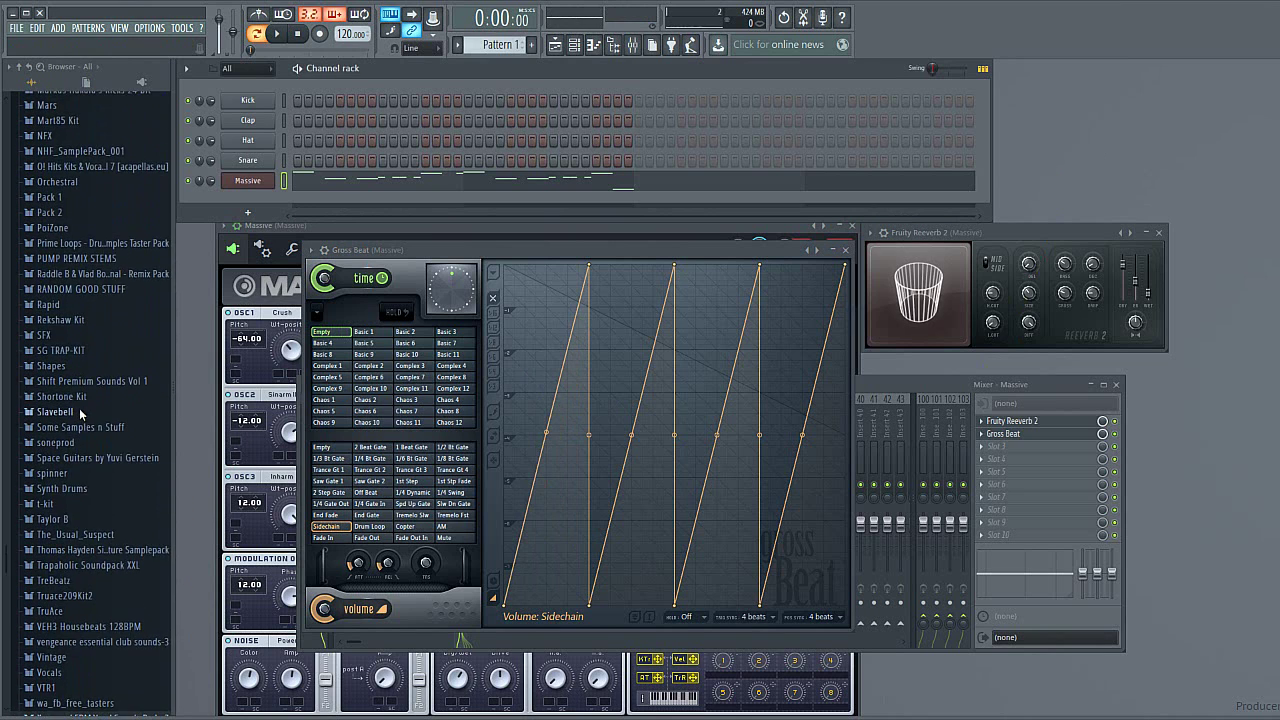
scroll(110, 497, up, 1)
scroll(78, 583, up, 2)
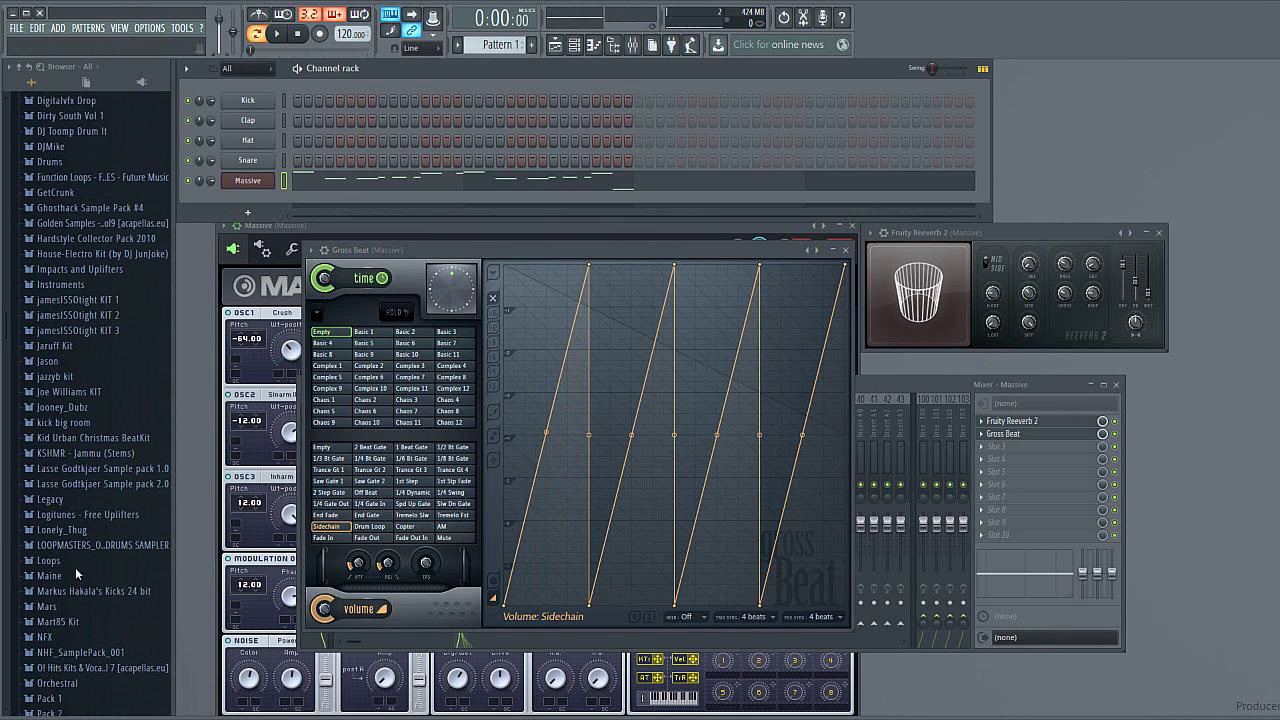
click(100, 471)
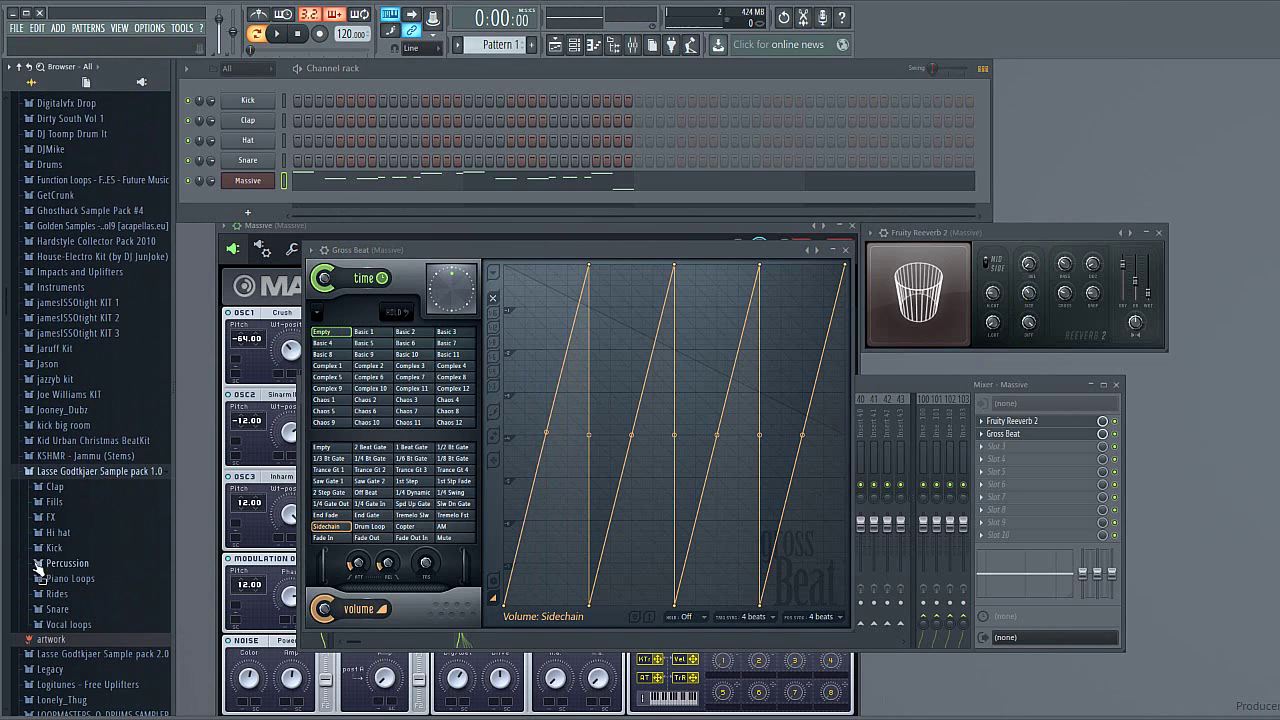
click(58, 548)
scroll(70, 548, down, 5)
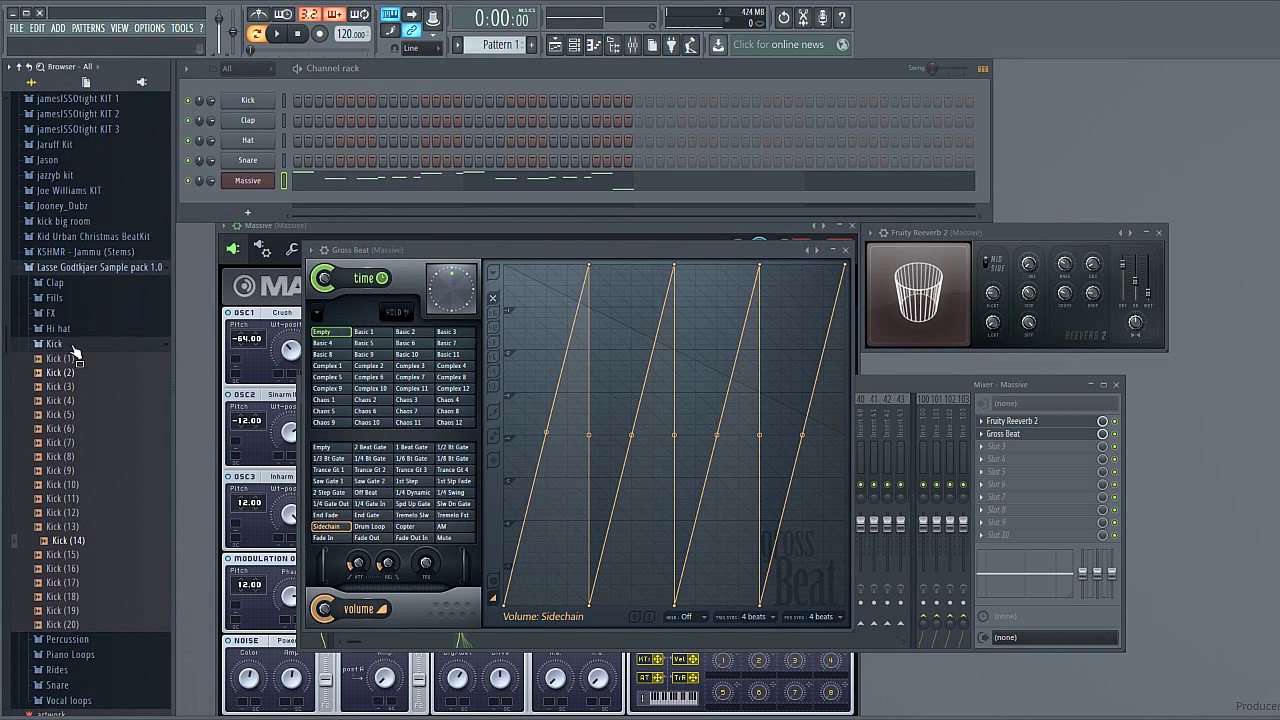
click(72, 345)
click(68, 267)
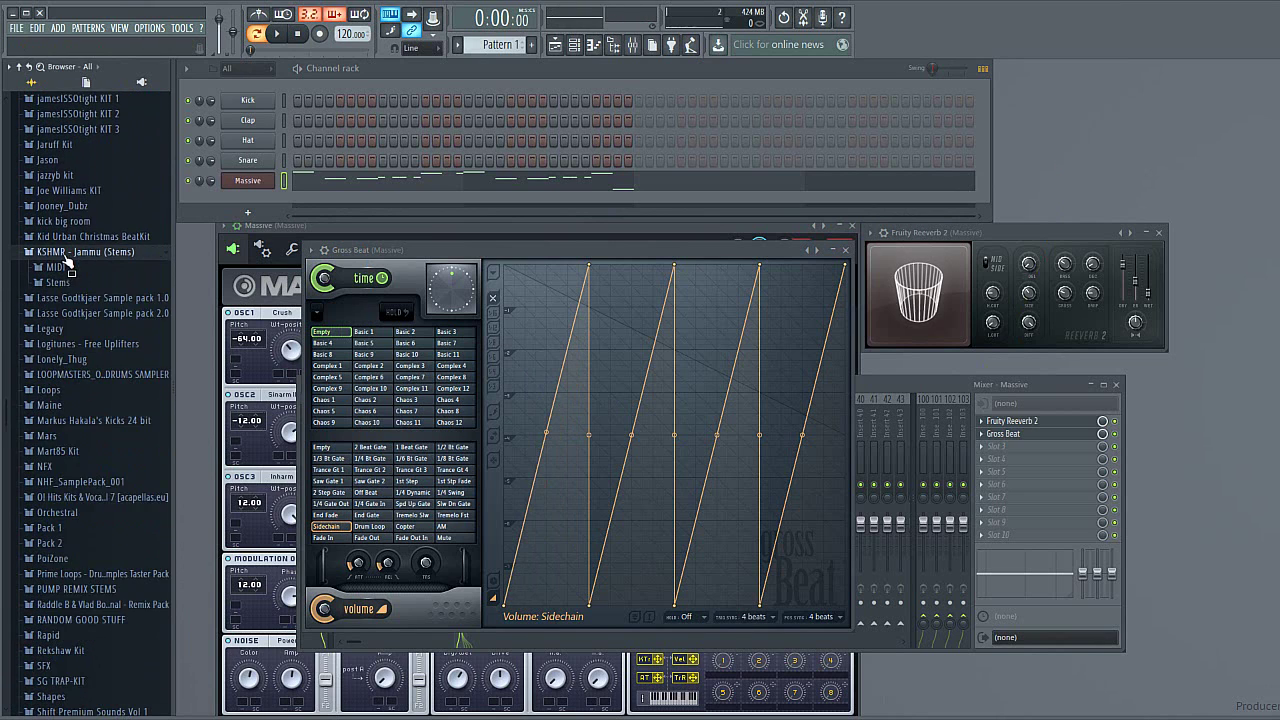
click(68, 267)
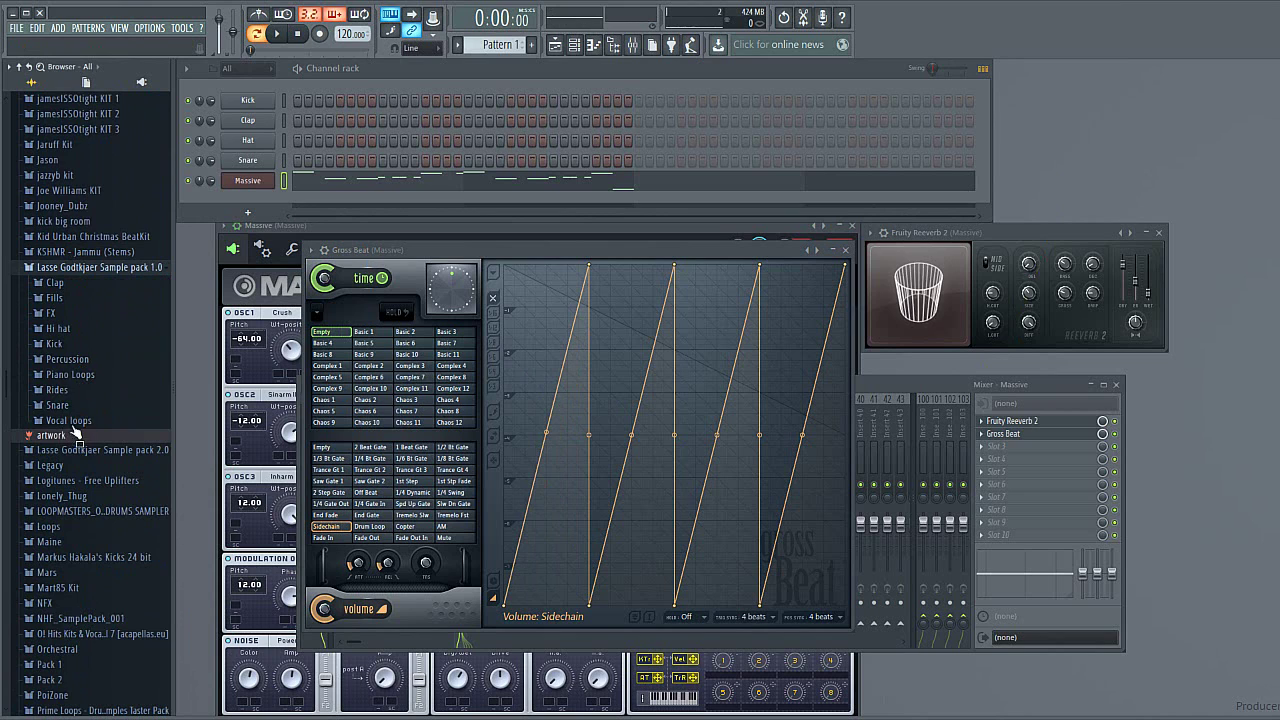
click(66, 268)
Load the Kick sample from the Future House 2 construction kit of Lasse Godtkjaer Sample pack 2.0 into the Kick channel
click(66, 284)
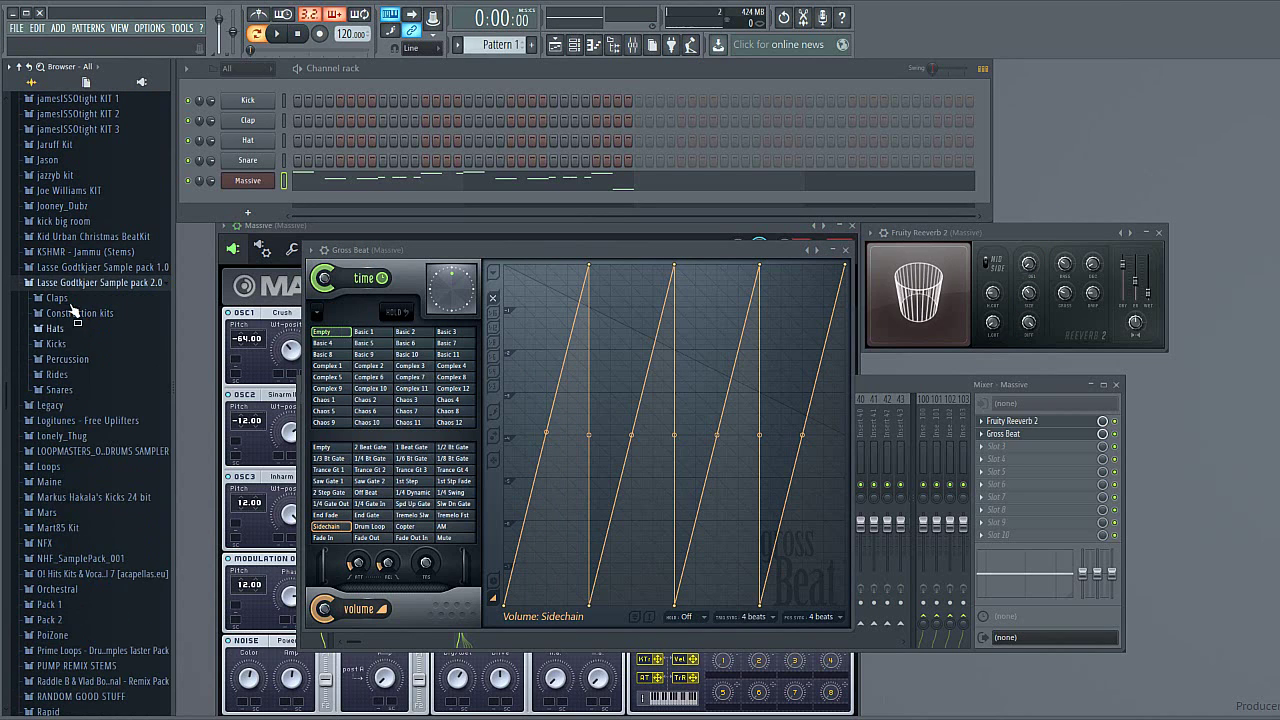
click(70, 313)
click(85, 343)
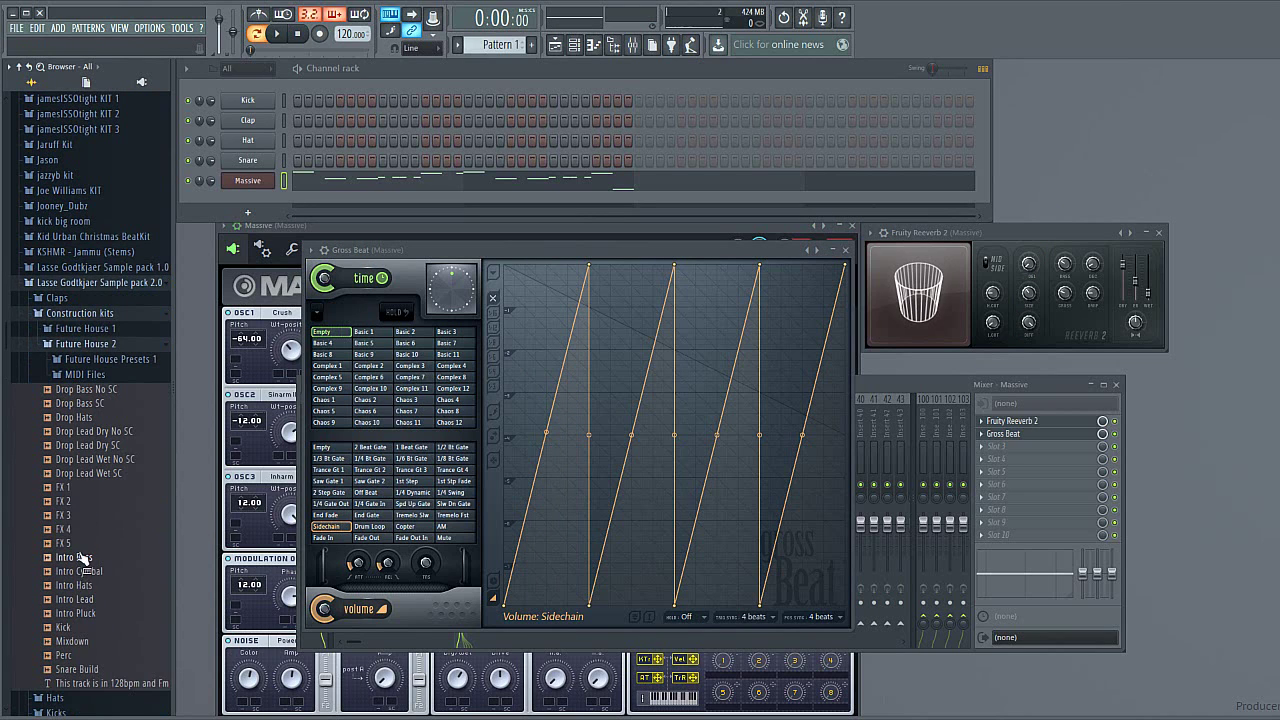
drag(75, 627, 248, 101)
click(90, 283)
Route the Kick channel to mixer track 1
click(959, 378)
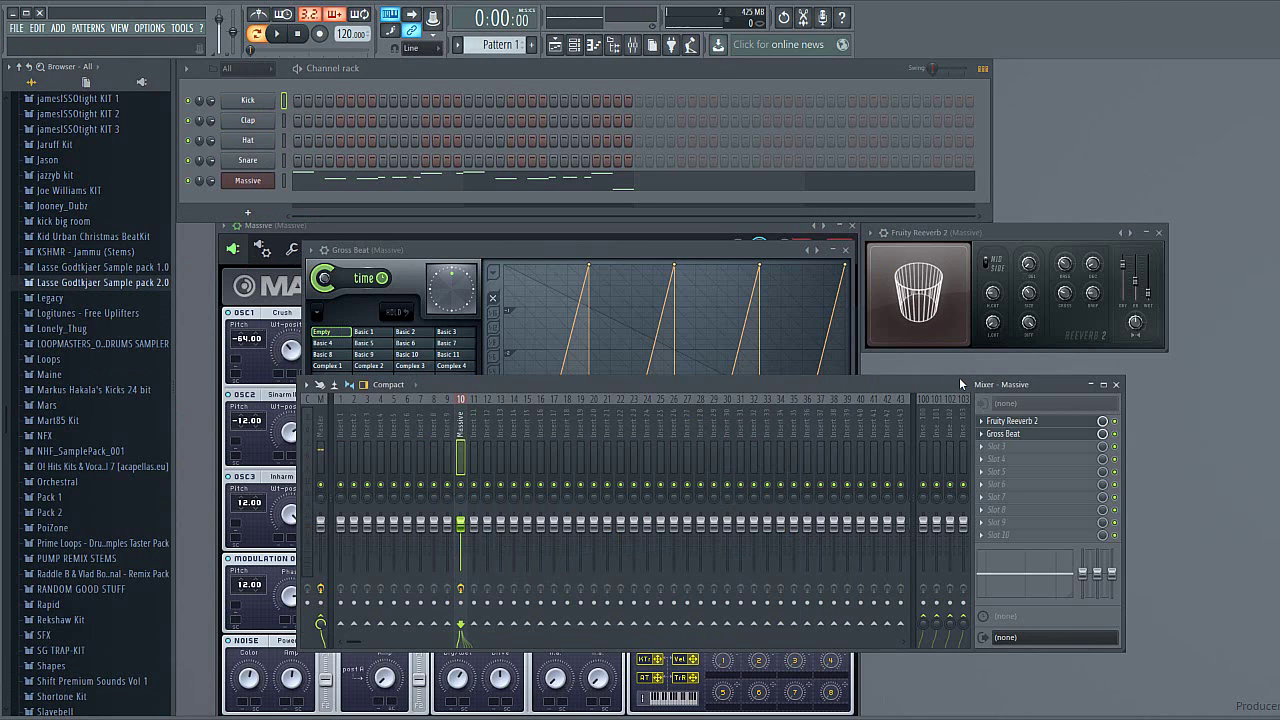
right_click(348, 396)
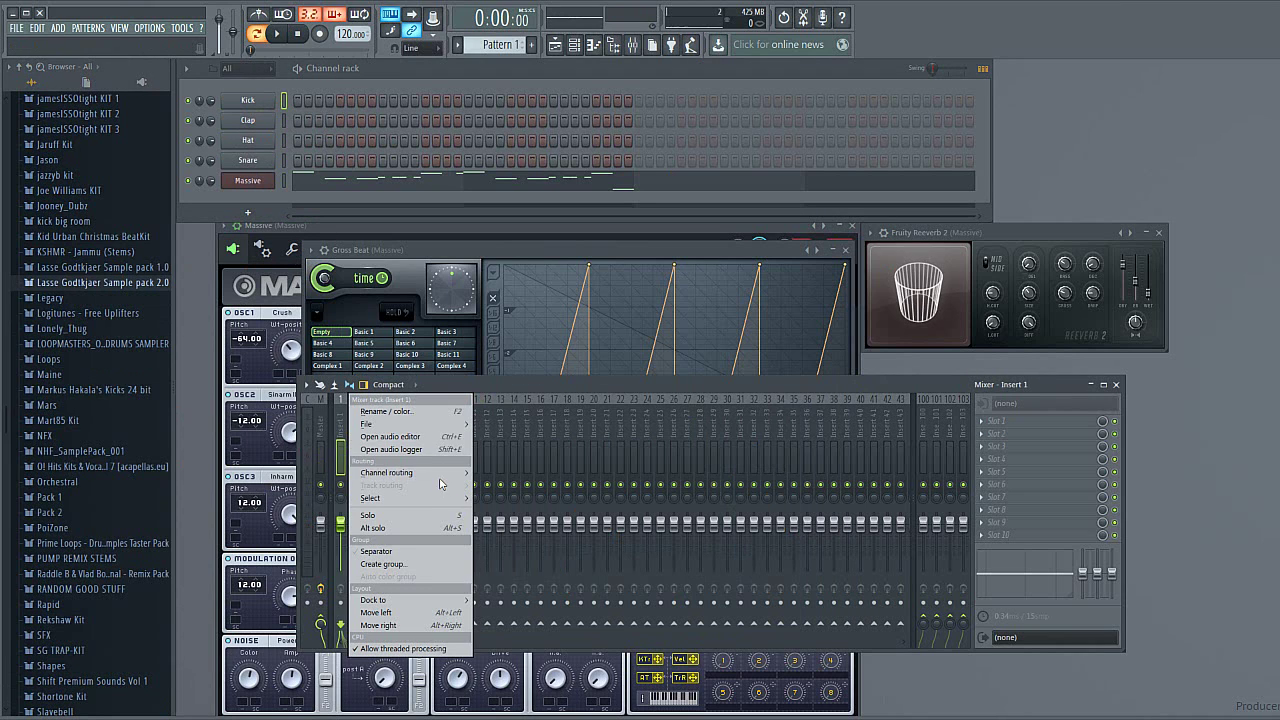
mouse_move(446, 472)
click(585, 472)
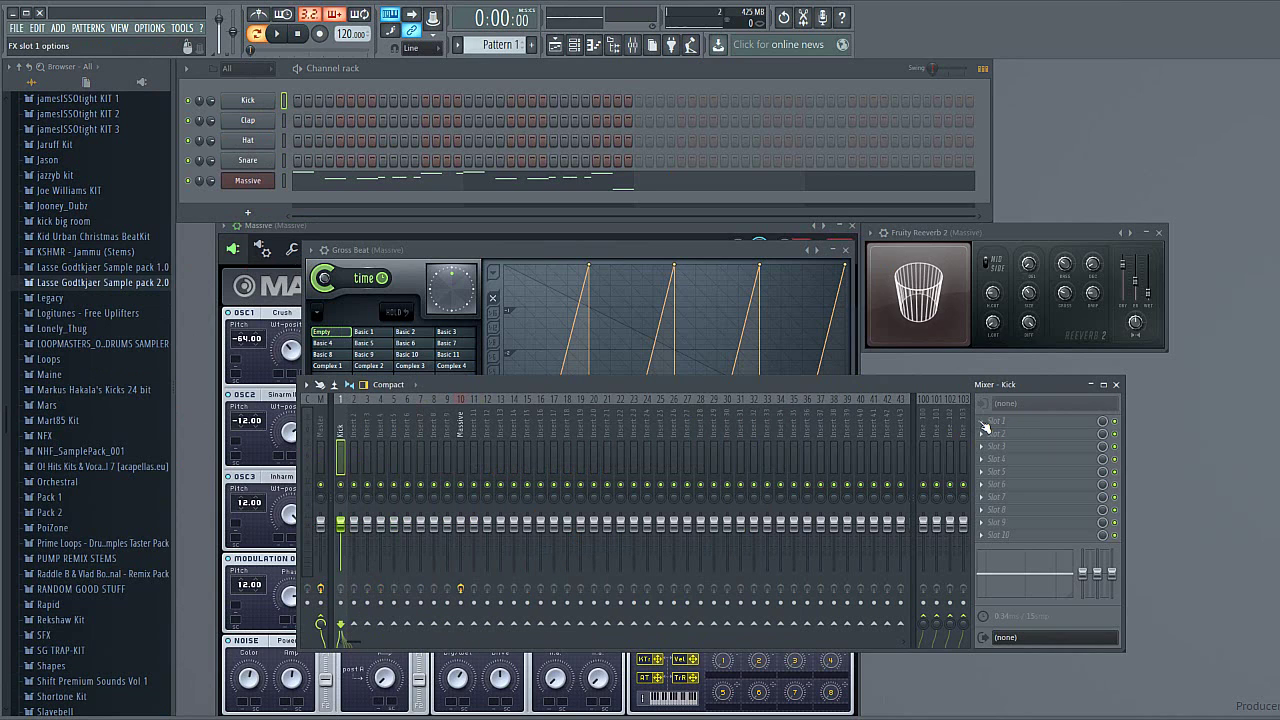
Load Soundgoodizer into slot 1 of the Kick mixer track and lower the track's volume slightly
click(995, 421)
mouse_move(1201, 377)
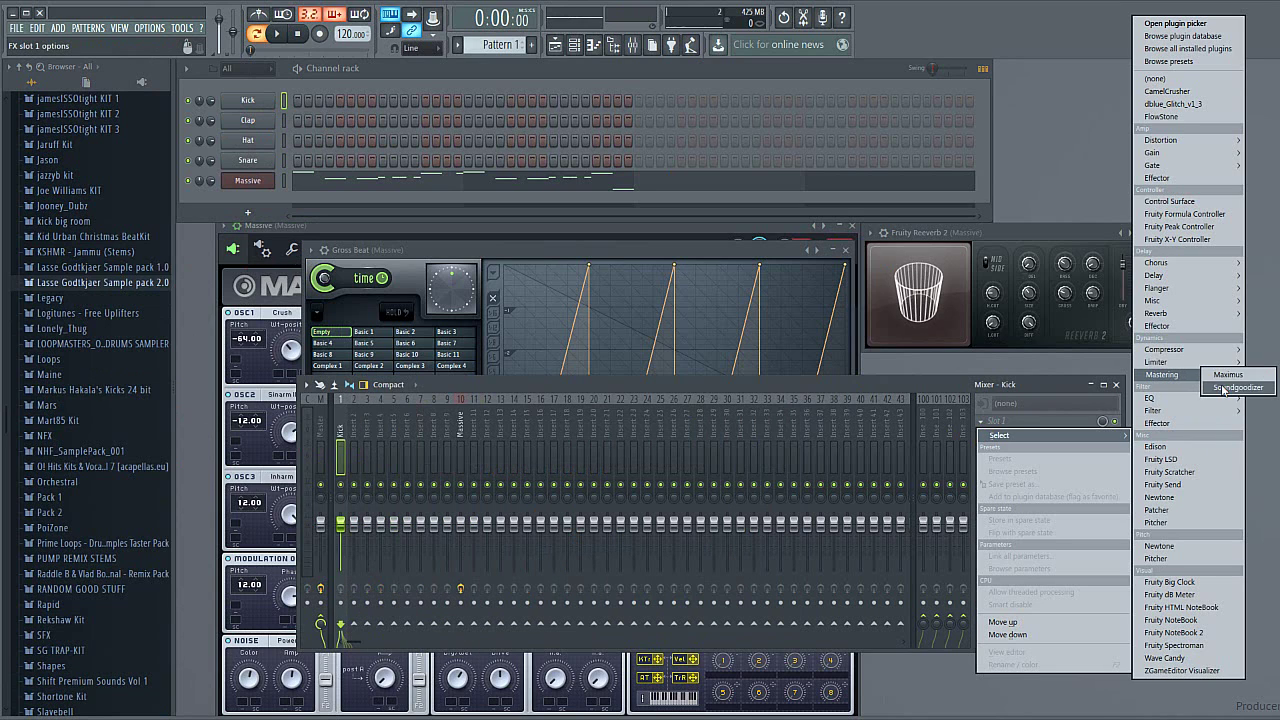
click(1238, 387)
drag(341, 522, 345, 555)
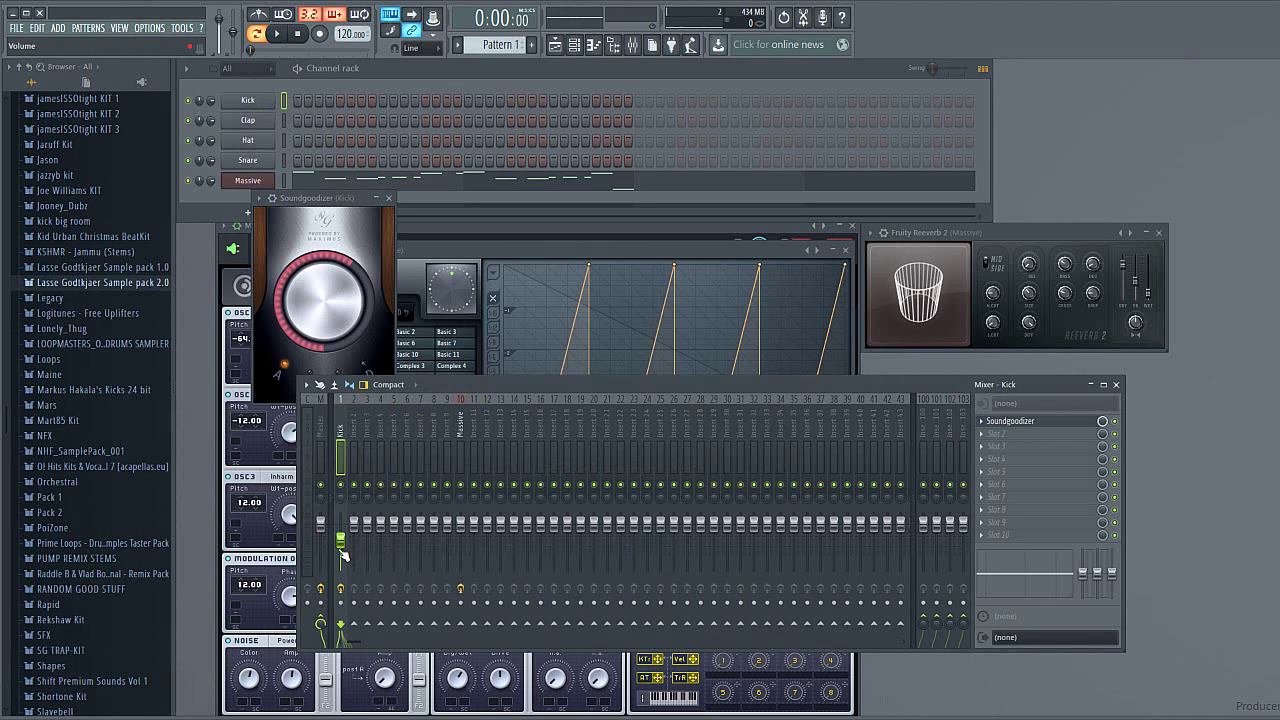
Add a 3x Osc channel to the channel rack and load its Future House Bass preset
click(304, 193)
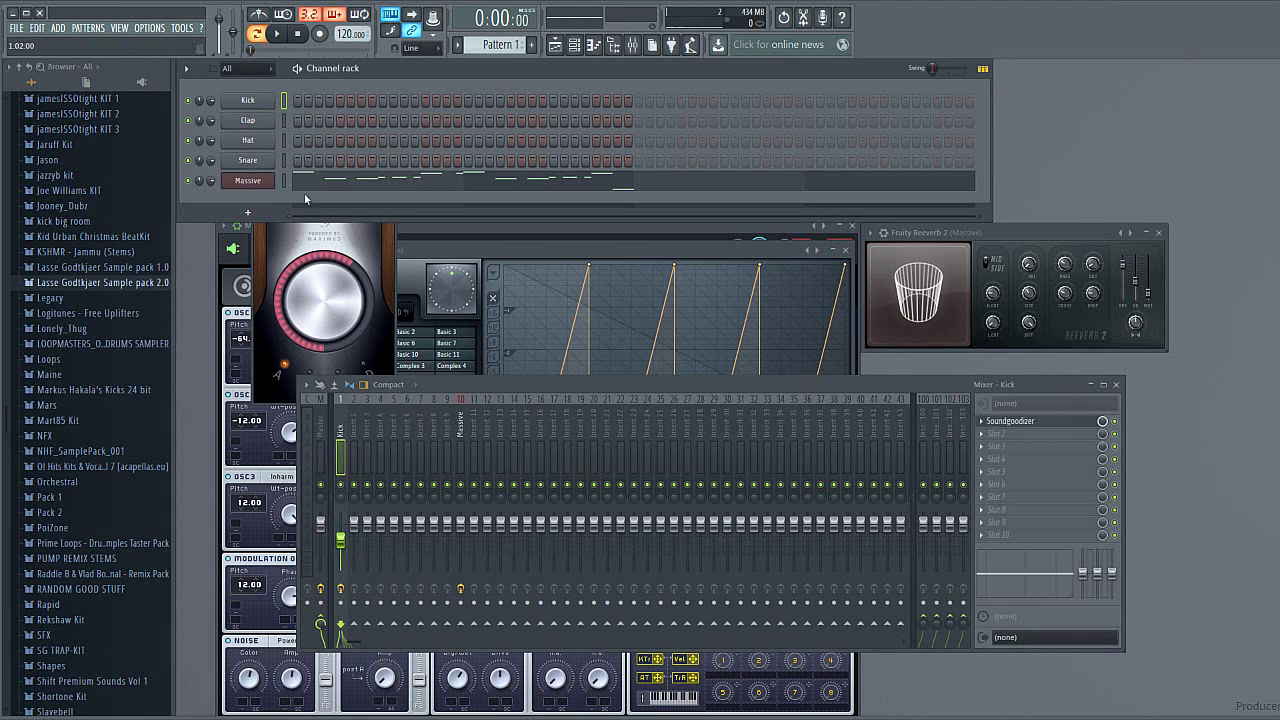
click(257, 216)
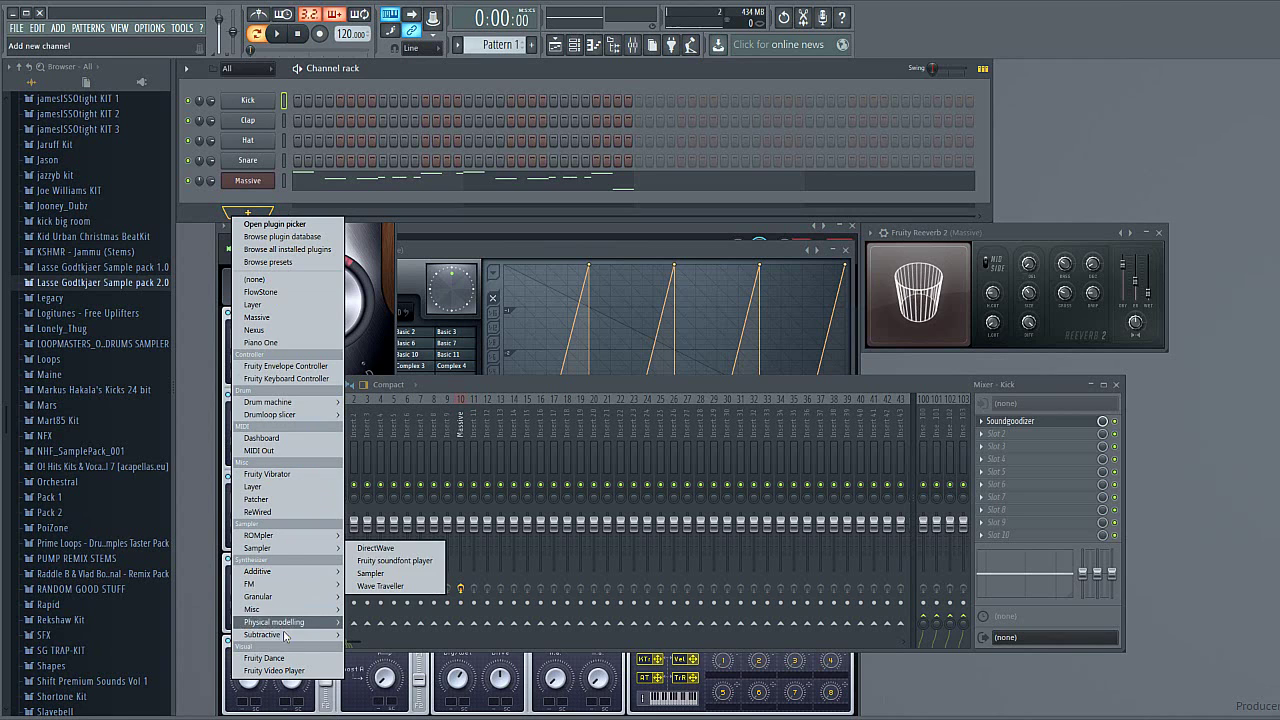
mouse_move(288, 634)
click(386, 535)
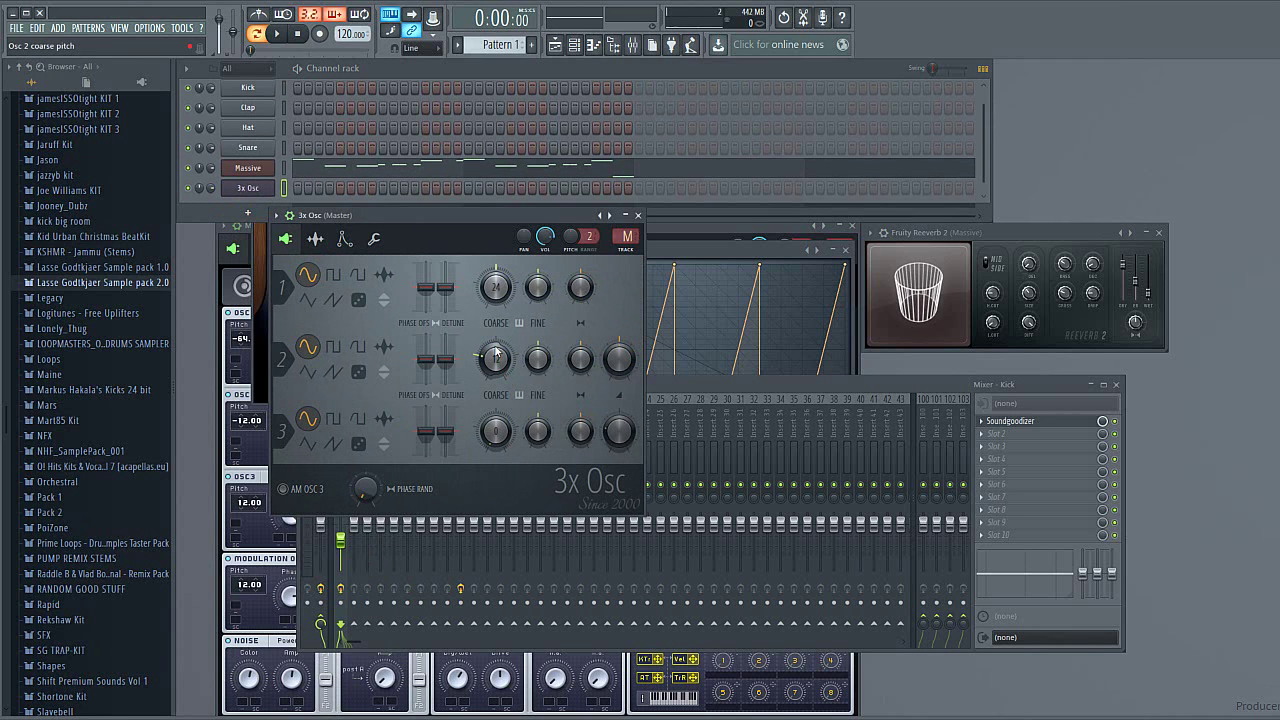
click(276, 215)
mouse_move(287, 255)
click(494, 268)
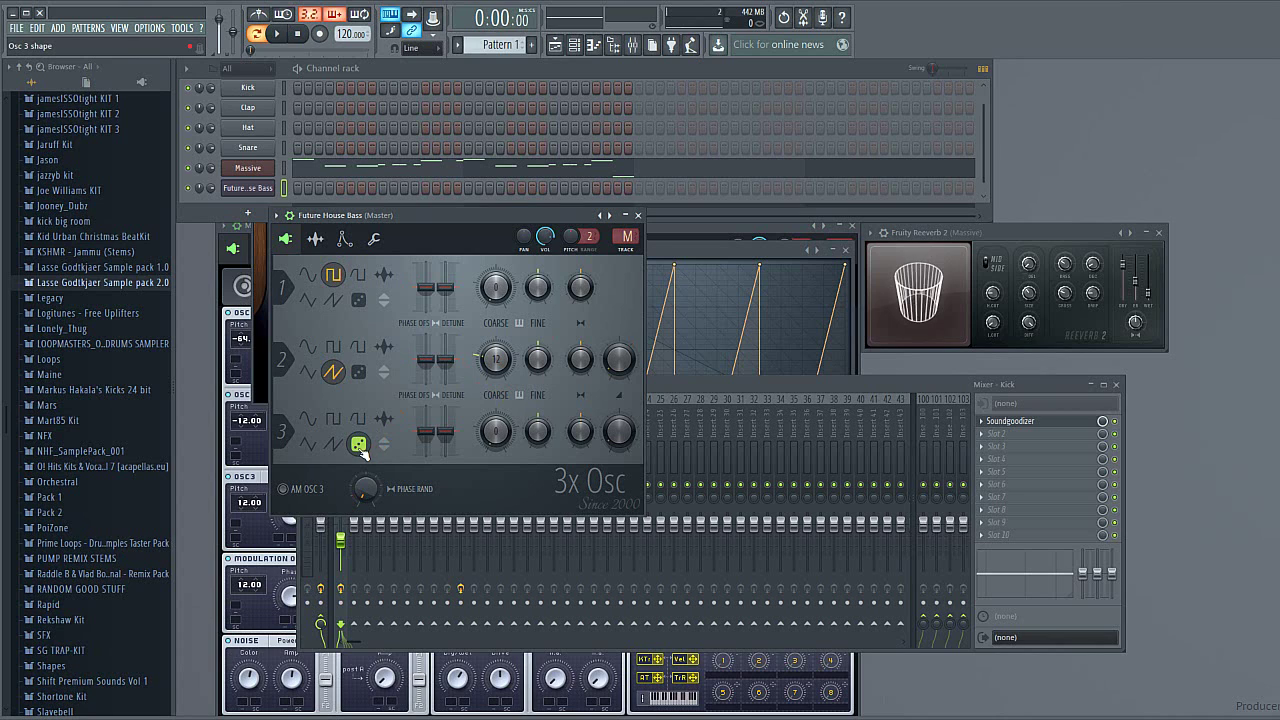
Shape the Future House Bass Mod X envelope with a slightly longer attack and the release at maximum
click(1140, 140)
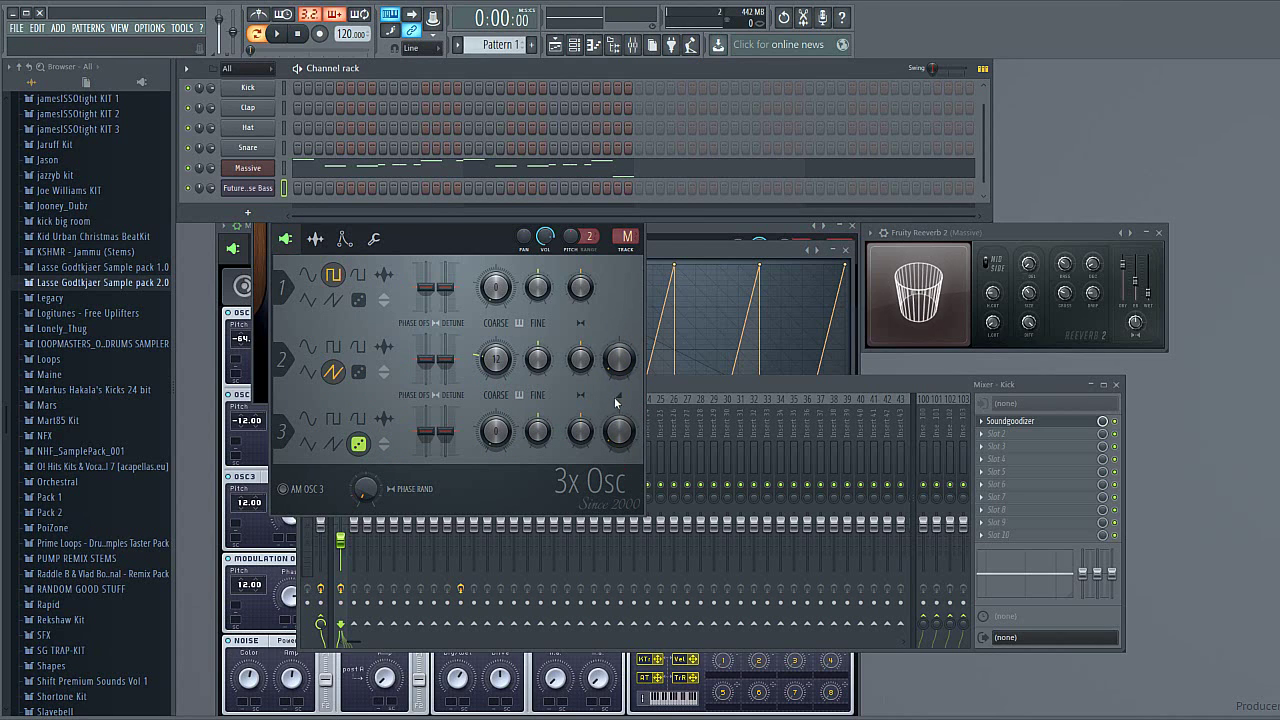
click(328, 243)
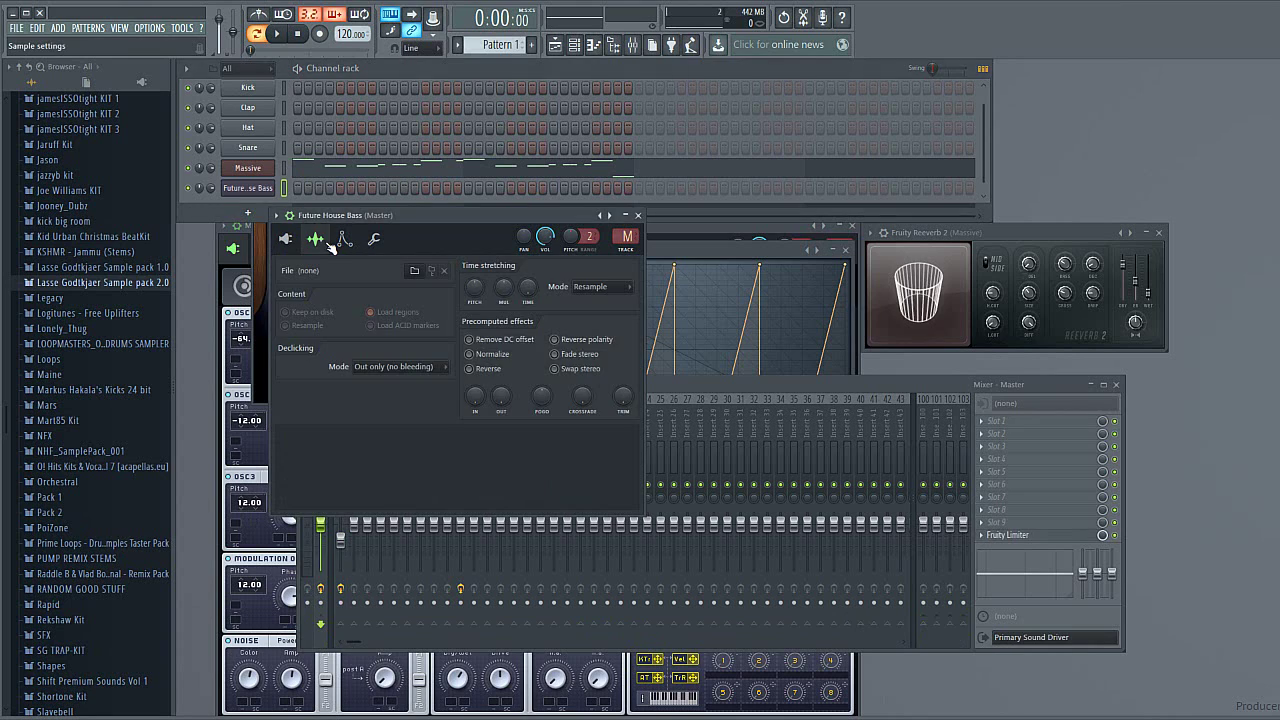
click(346, 239)
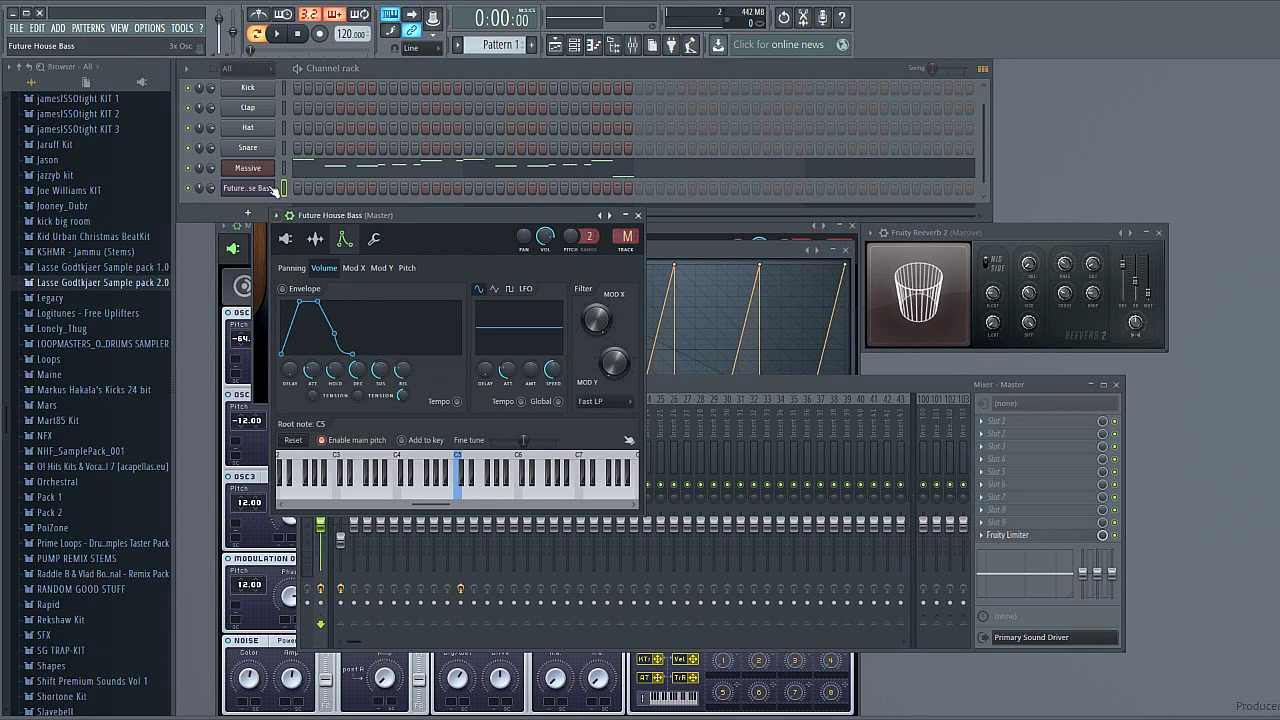
click(358, 269)
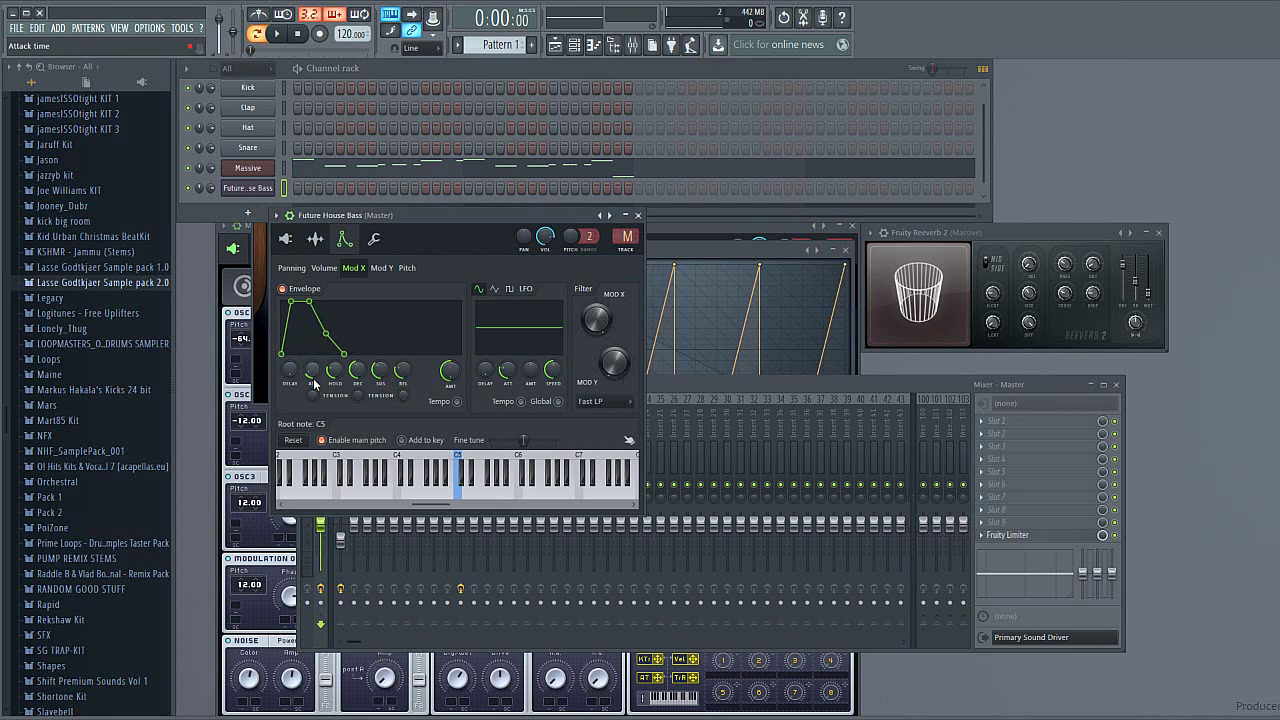
drag(337, 382, 337, 375)
drag(449, 371, 449, 369)
click(990, 124)
click(402, 370)
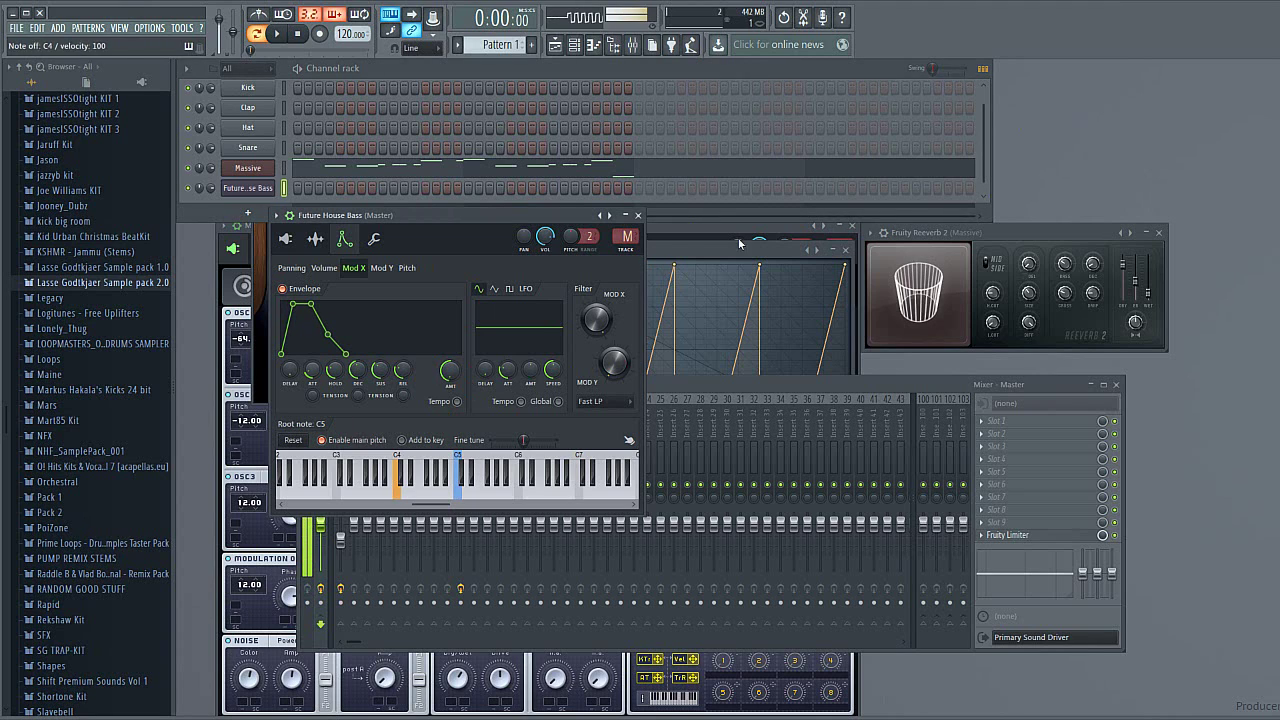
mouse_move(402, 370)
mouse_down()
mouse_move(402, 384)
mouse_move(404, 370)
mouse_up()
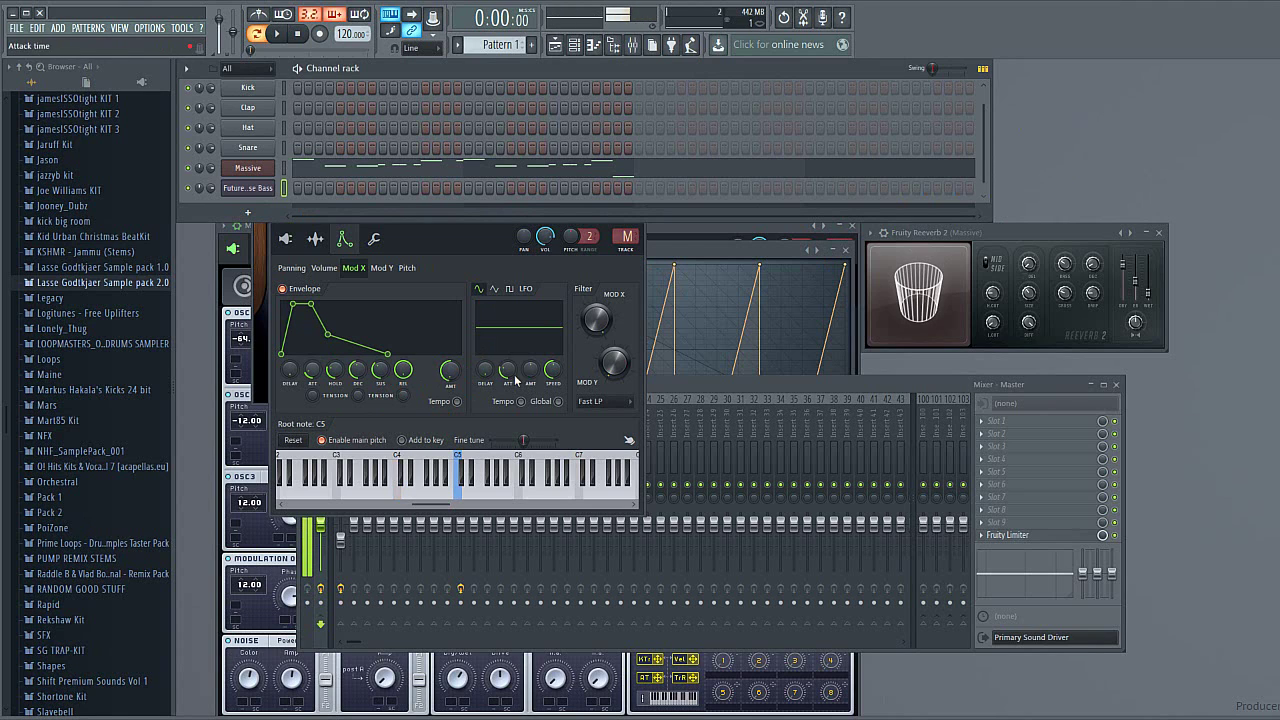
click(311, 376)
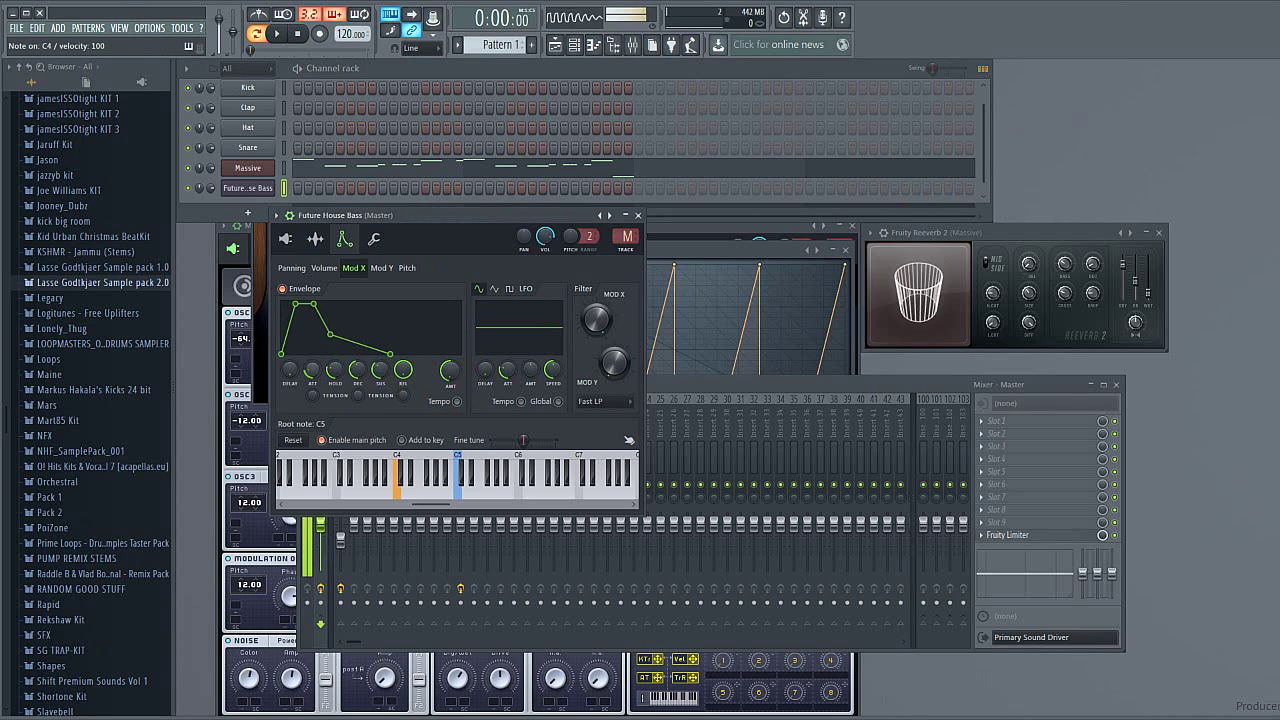
Route the Future House Bass channel to mixer track 9
click(872, 385)
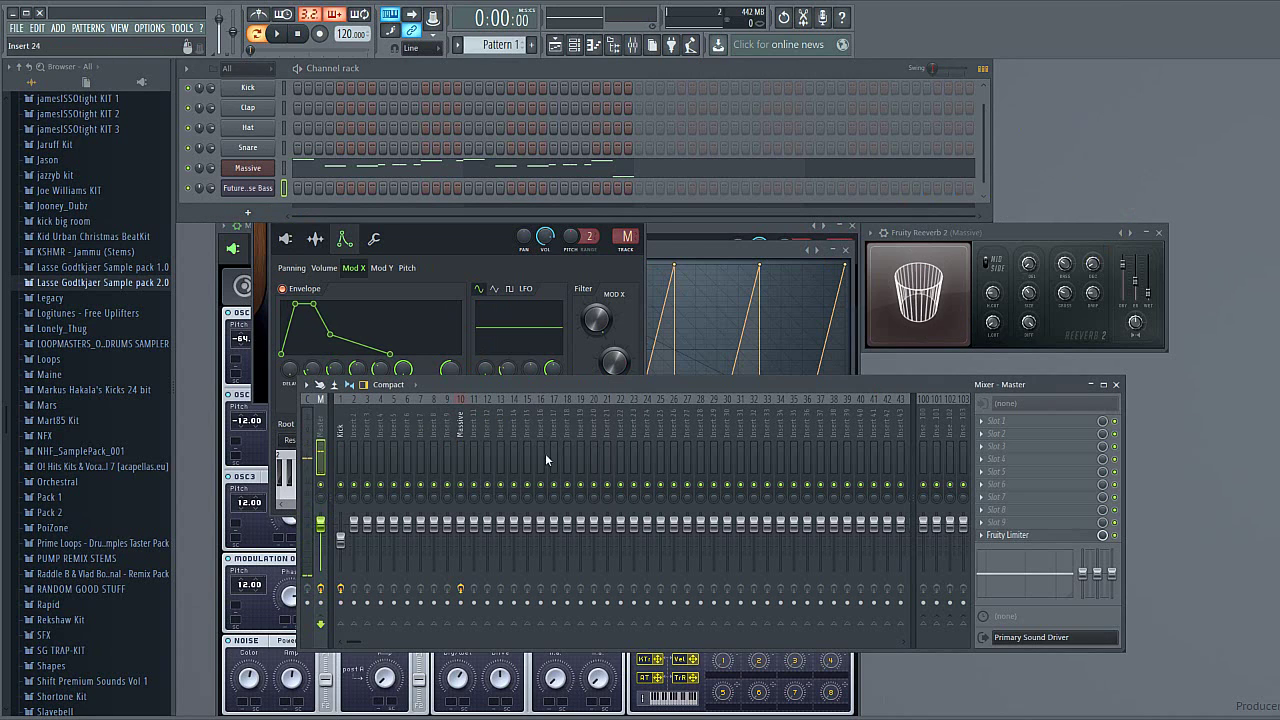
click(450, 428)
right_click(455, 430)
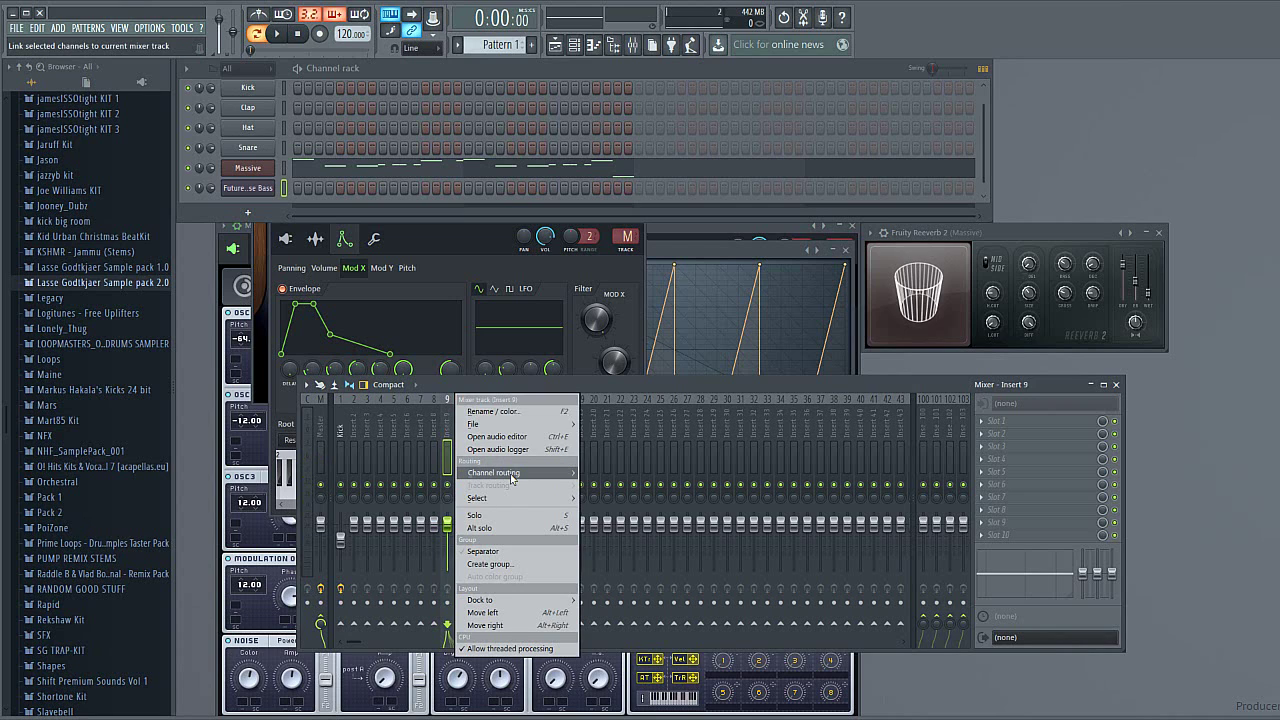
mouse_move(560, 472)
click(650, 473)
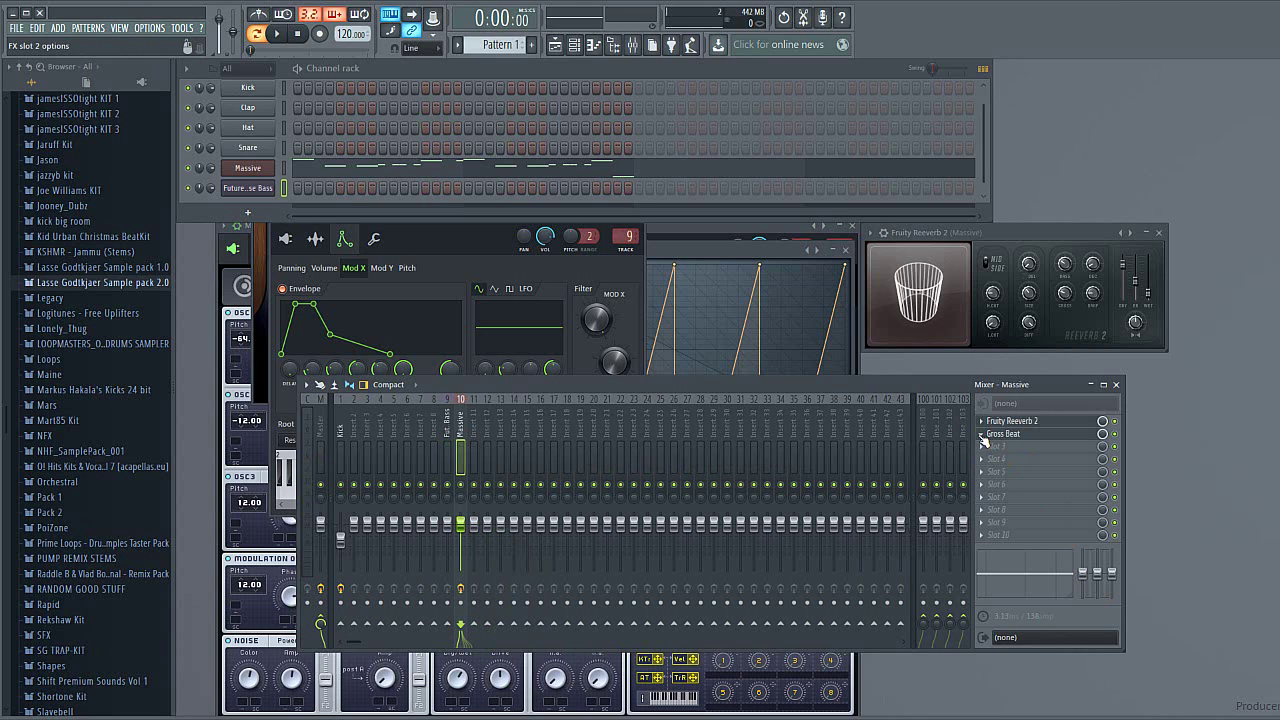
Copy Gross Beat with its settings from the Massive mixer track to slot 1 of the Future House Bass track
click(983, 436)
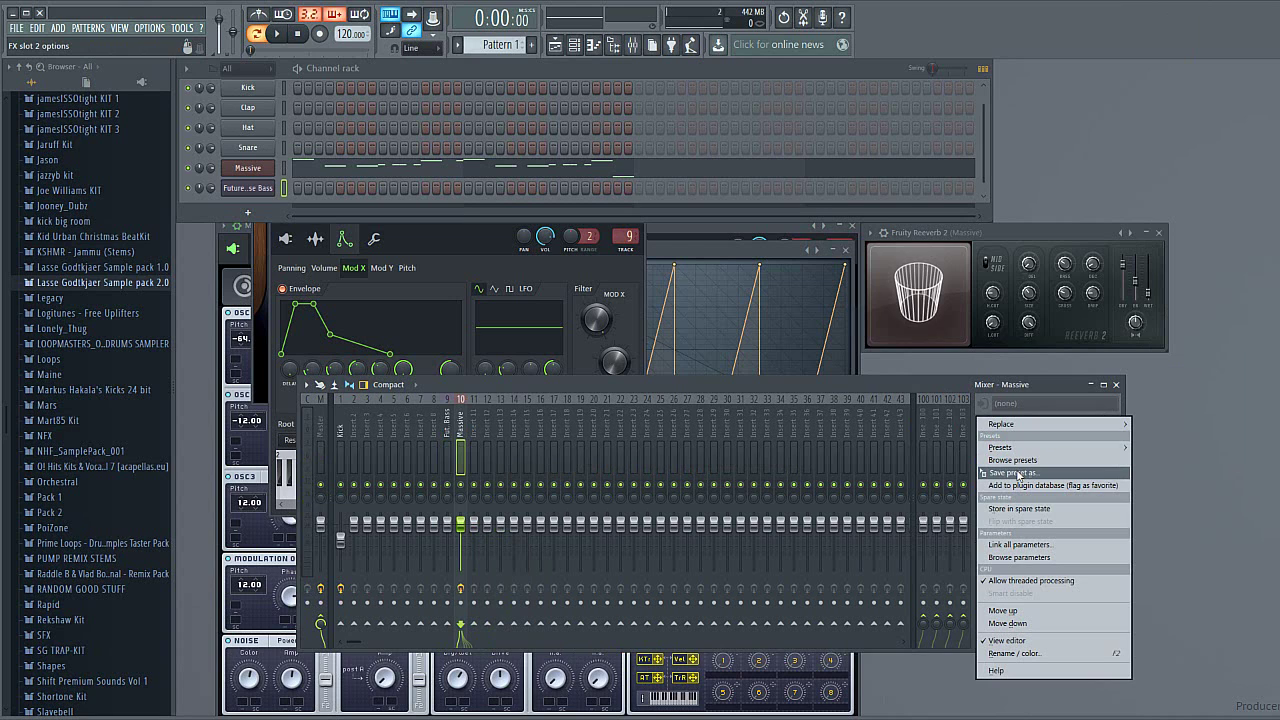
drag(1020, 477, 447, 435)
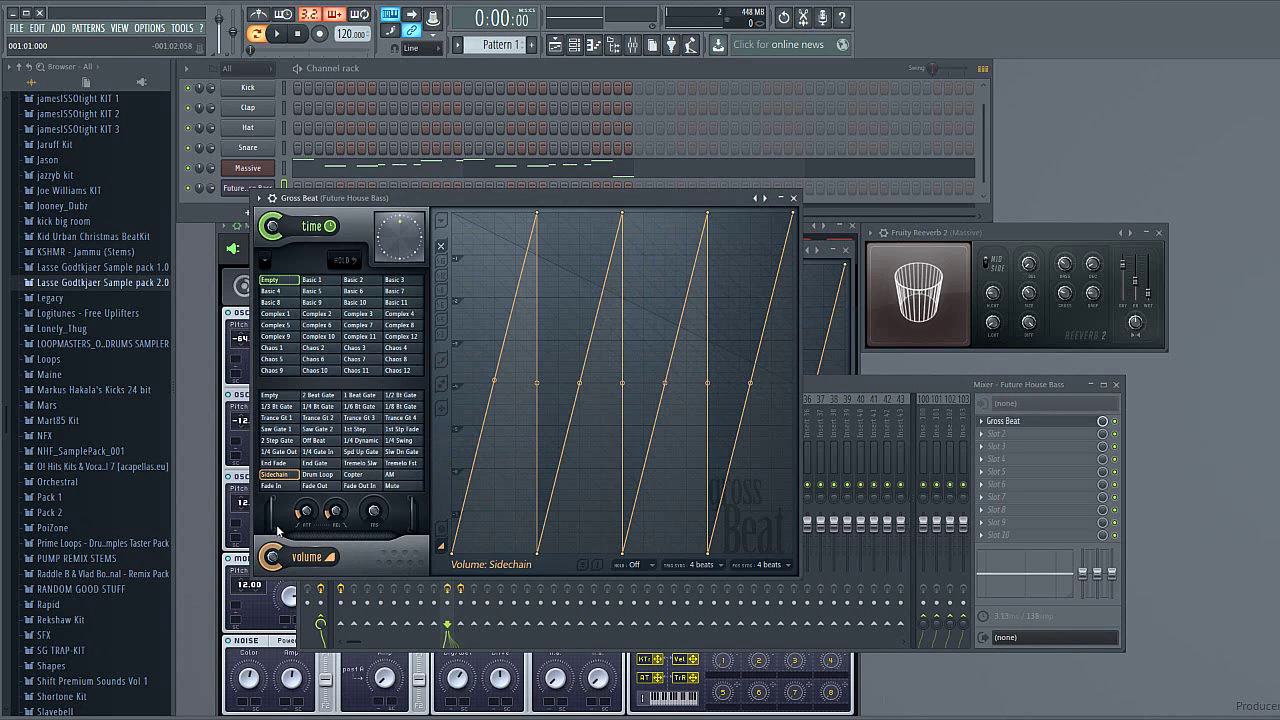
click(856, 377)
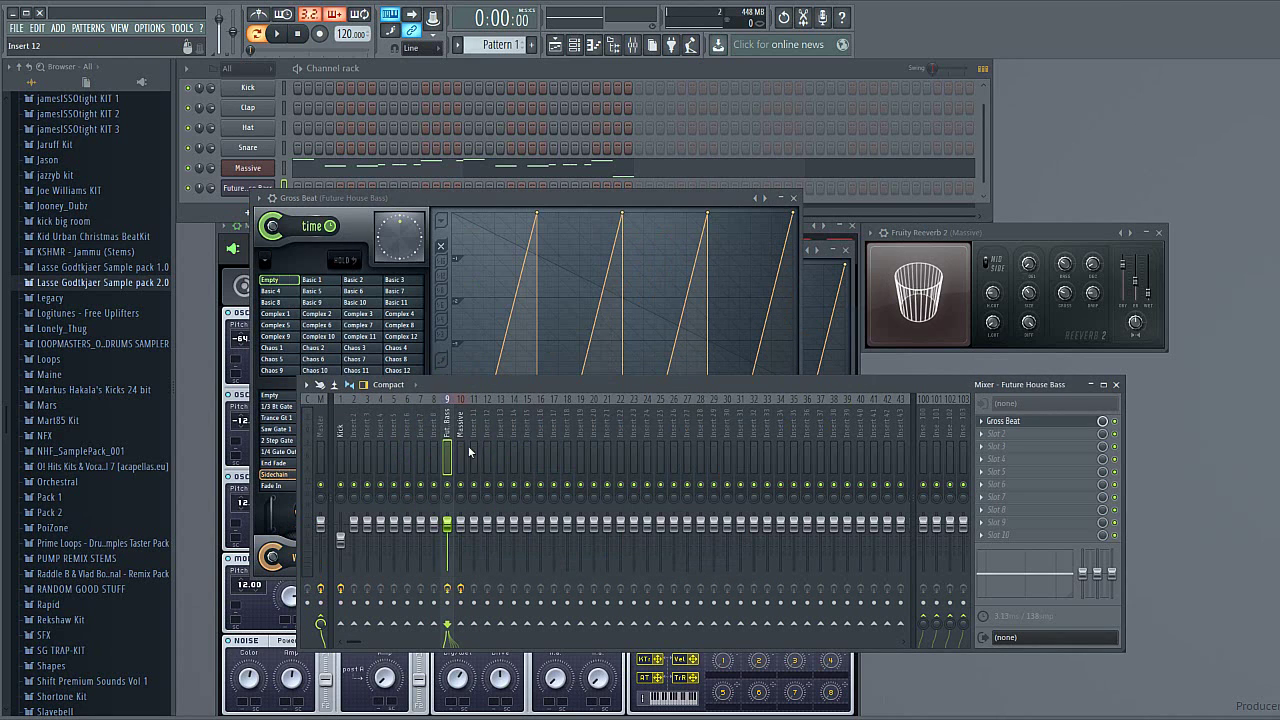
Load Soundgoodizer into slot 2 of the Future House Bass mixer track and set it to mode A
click(982, 441)
mouse_move(1205, 376)
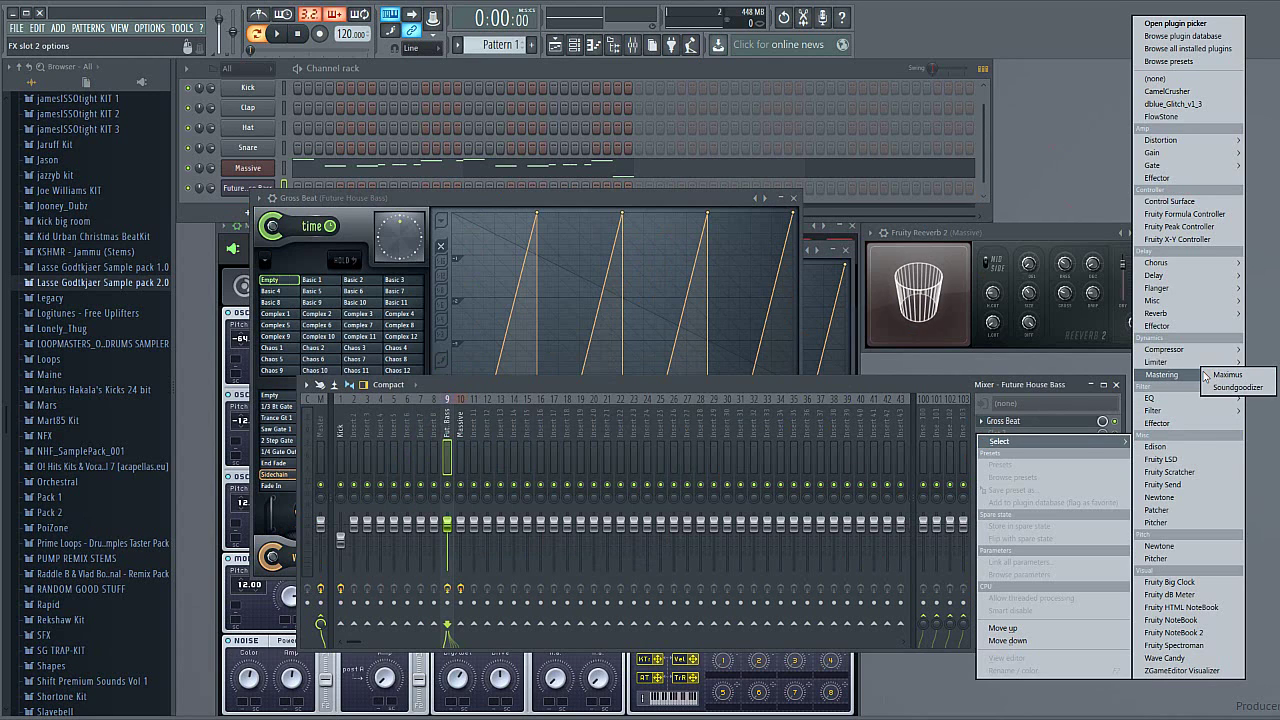
click(1238, 387)
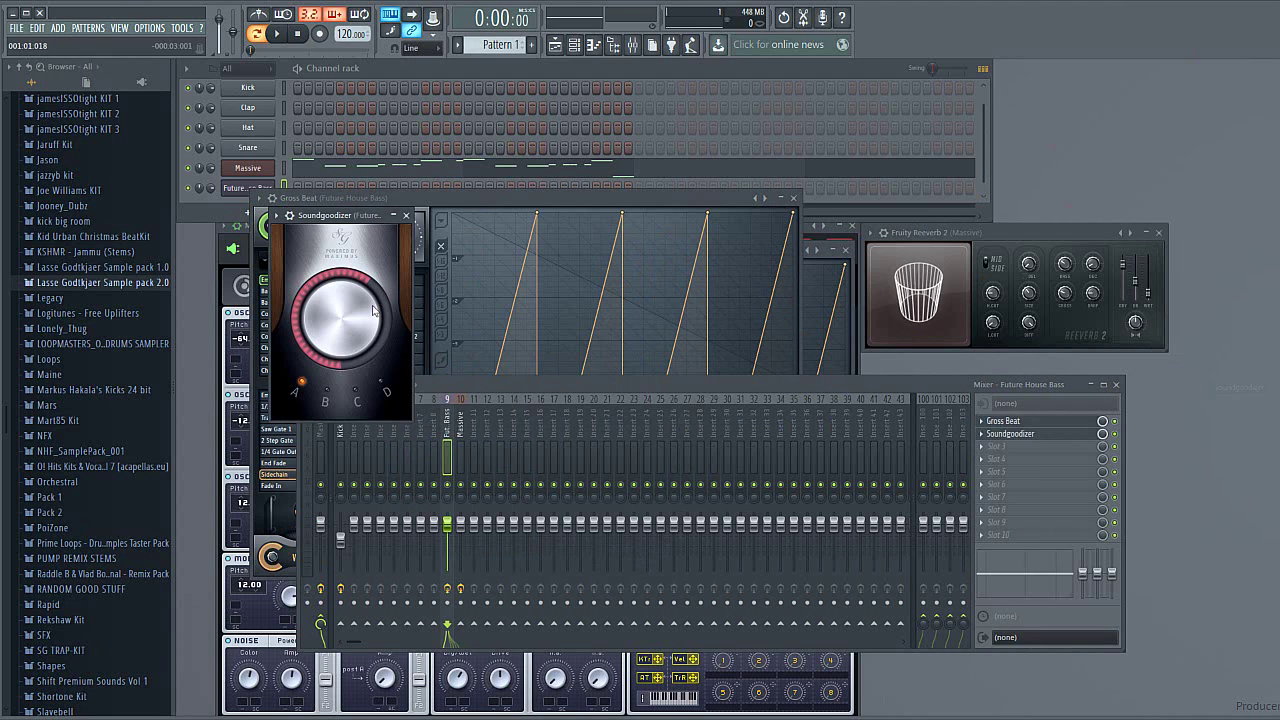
click(326, 396)
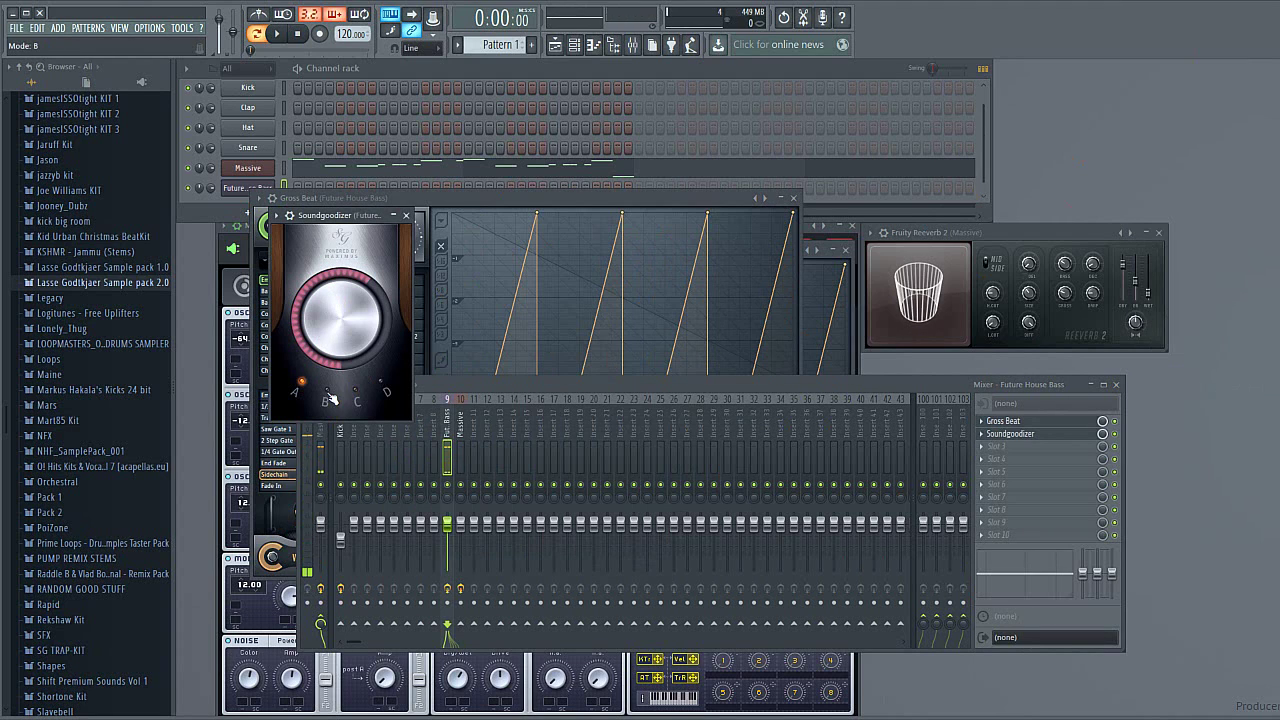
click(296, 392)
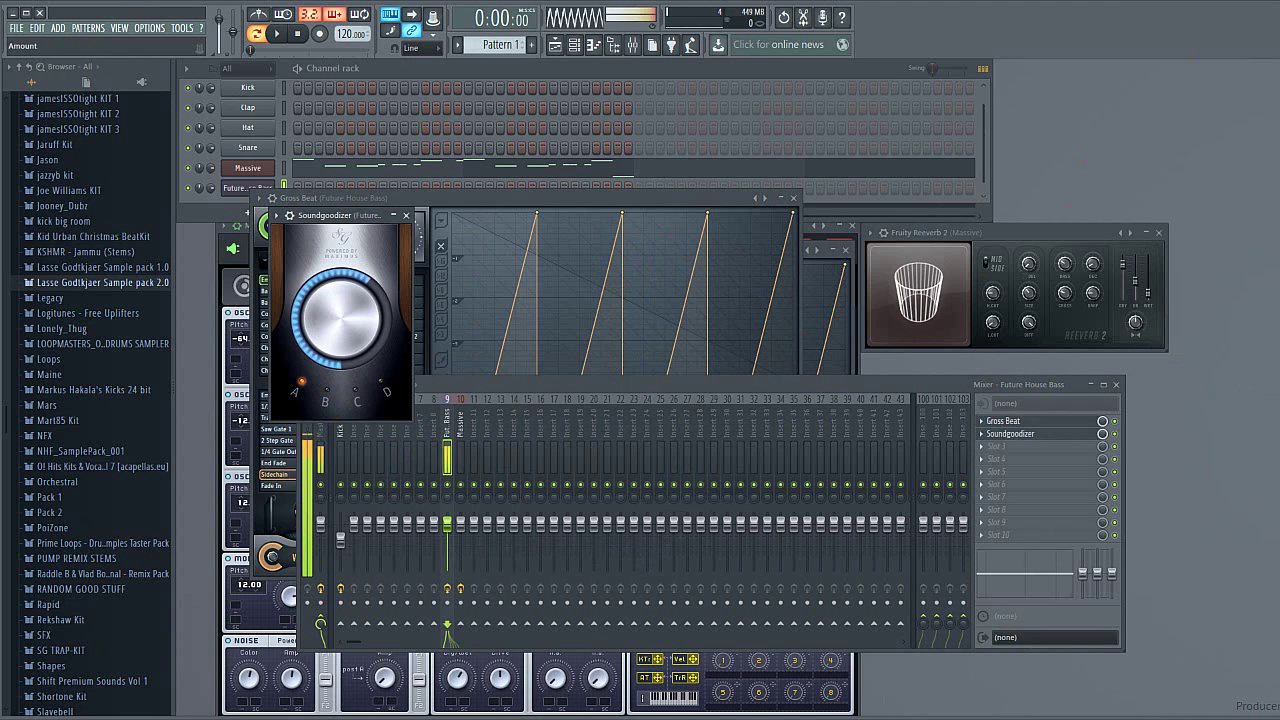
Reduce the Soundgoodizer amount on the Future House Bass track and lower the track's volume fader to 64%
drag(358, 330, 358, 360)
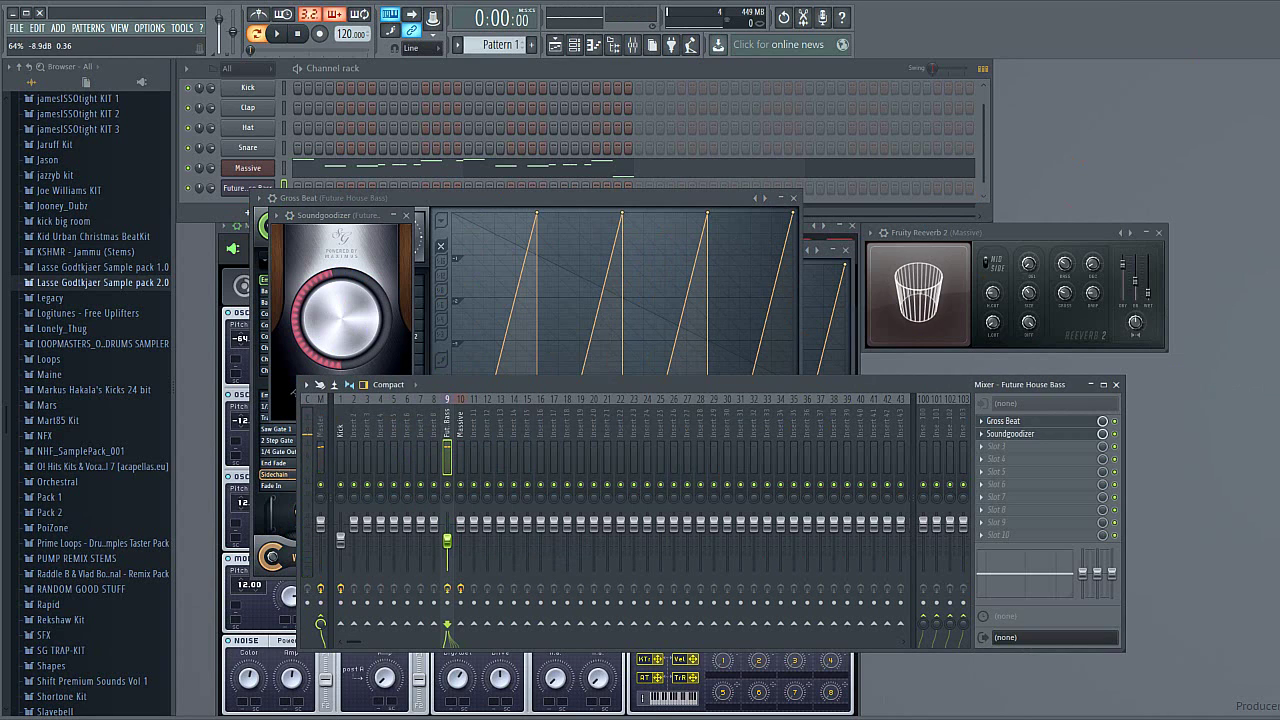
Copy the Massive melody notes into the Future House Bass channel, check them in playback and lower the bass track's fader slightly further
click(869, 185)
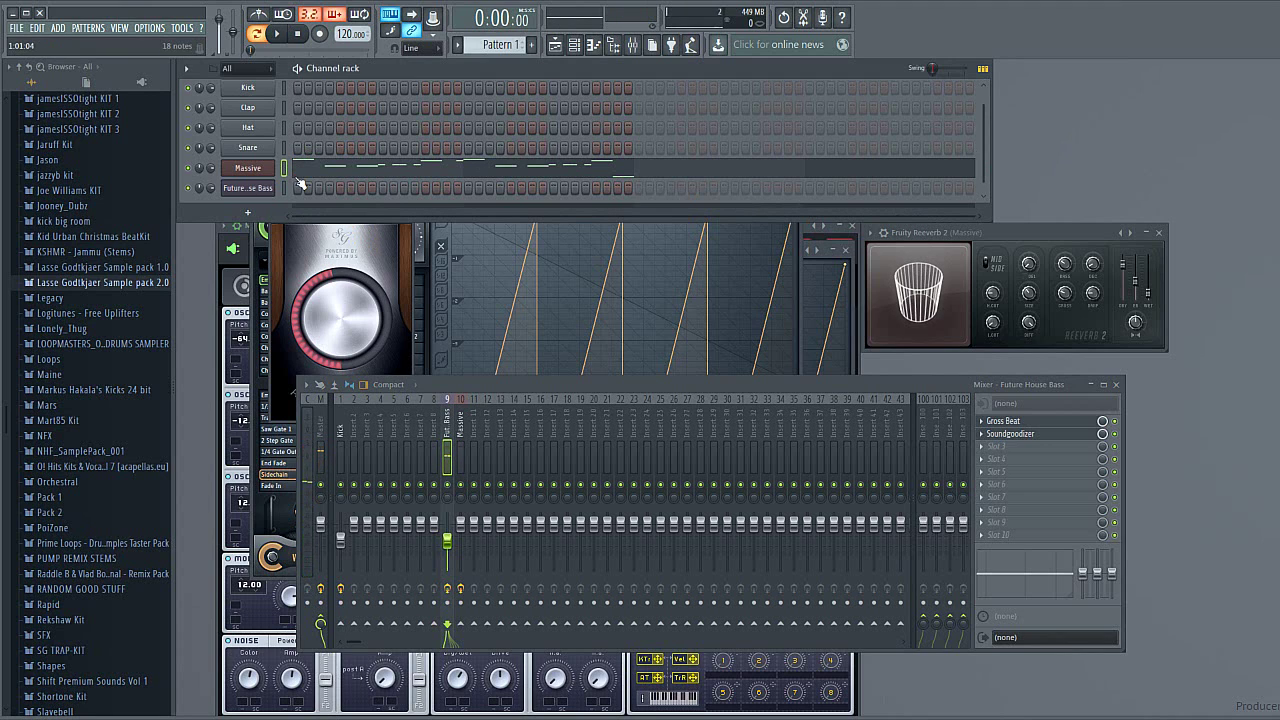
drag(313, 224, 313, 242)
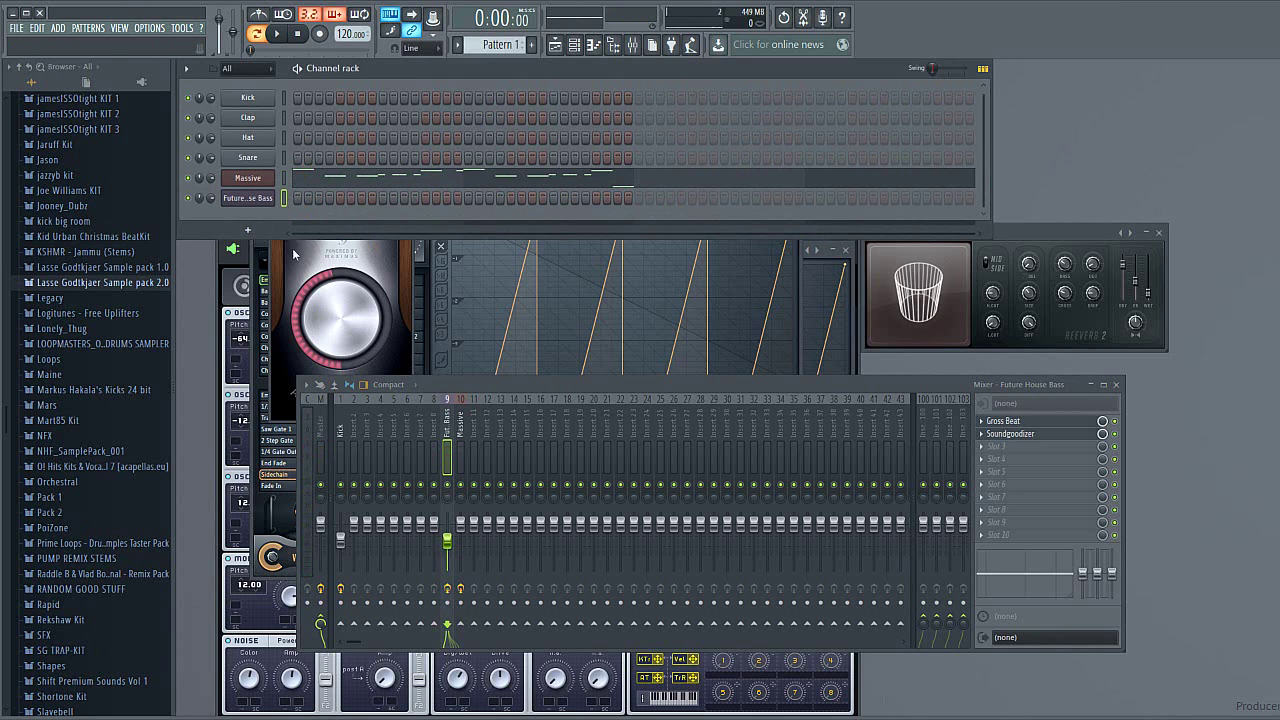
key(ctrl+v)
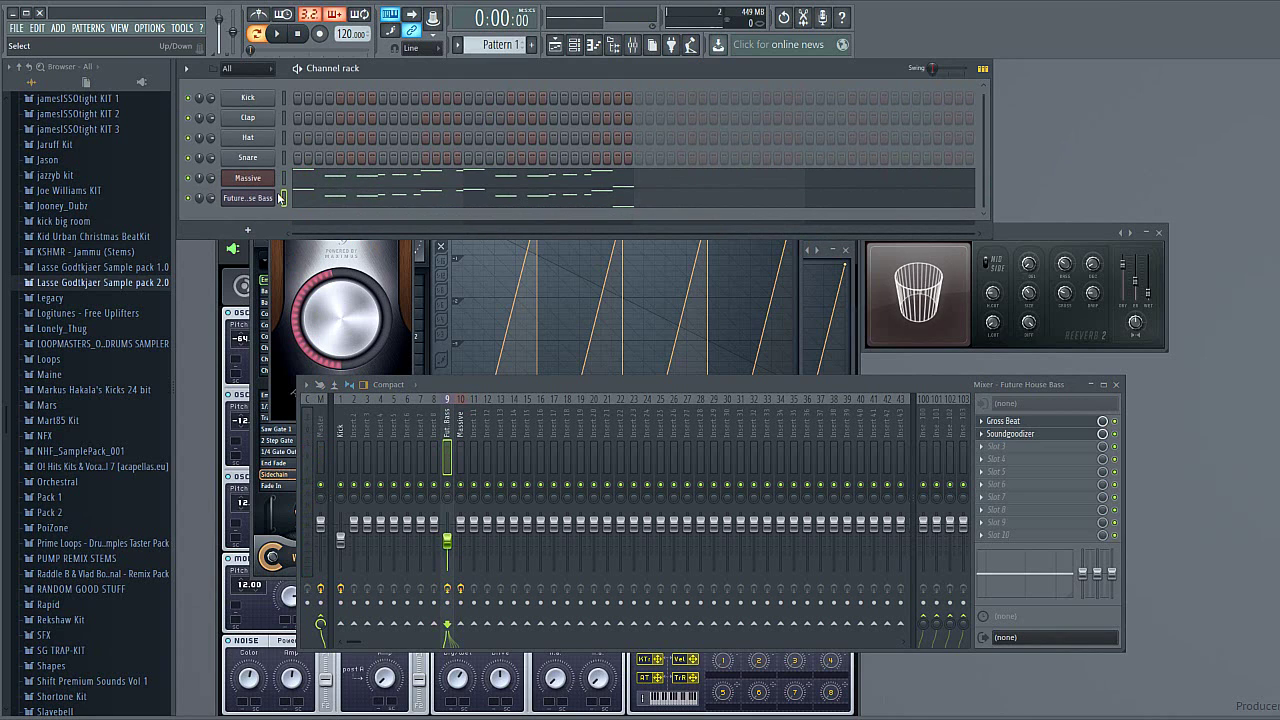
click(370, 204)
key(space)
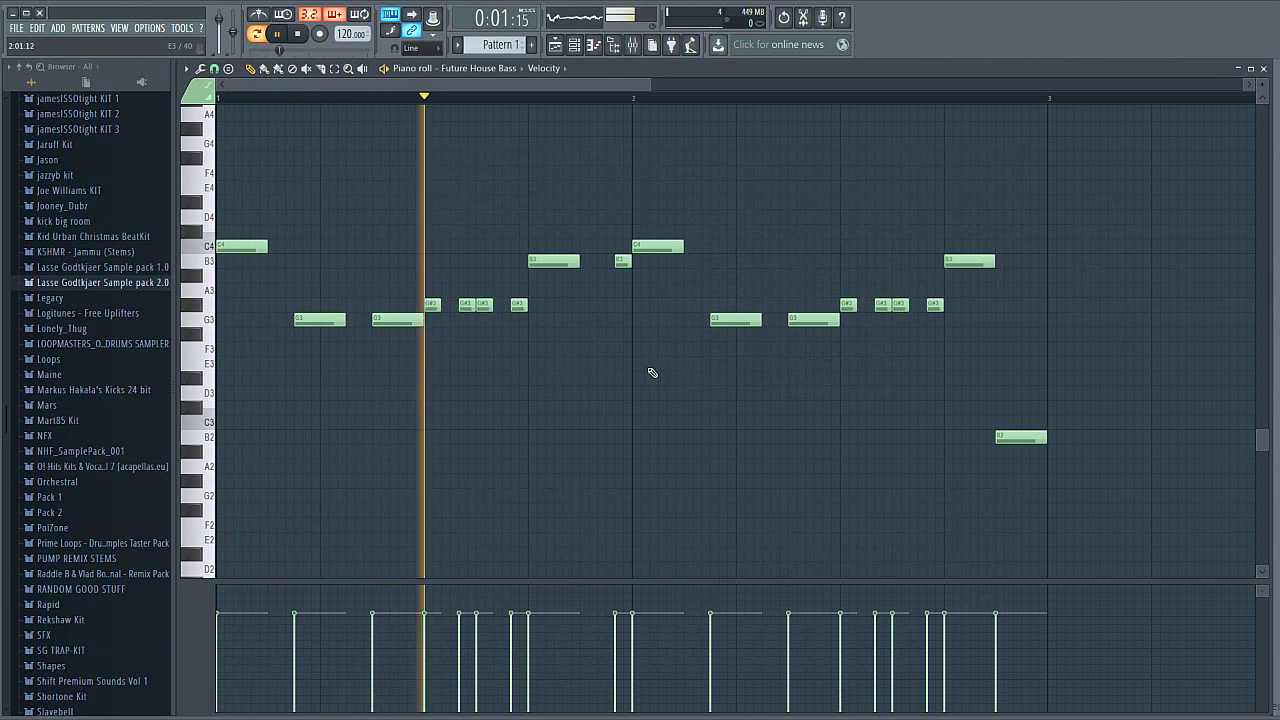
mouse_move(1025, 437)
mouse_down()
mouse_move(1030, 261)
mouse_move(1020, 437)
mouse_up()
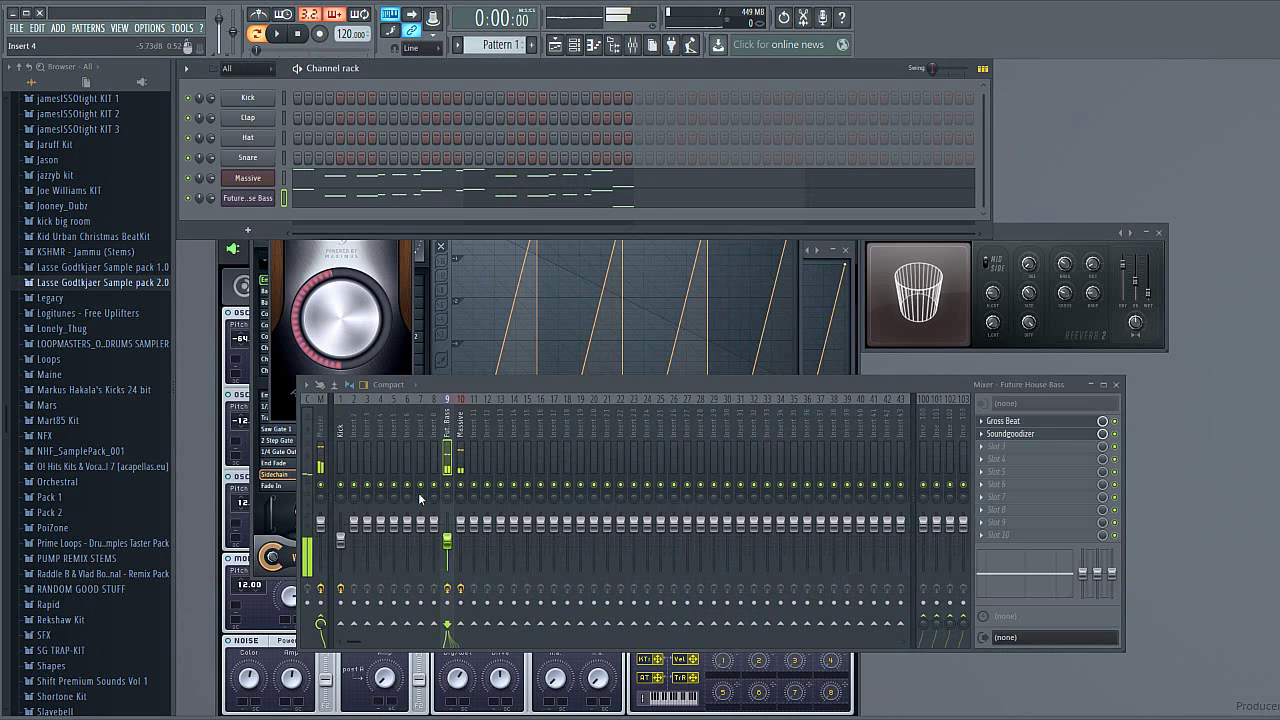
drag(447, 541, 447, 545)
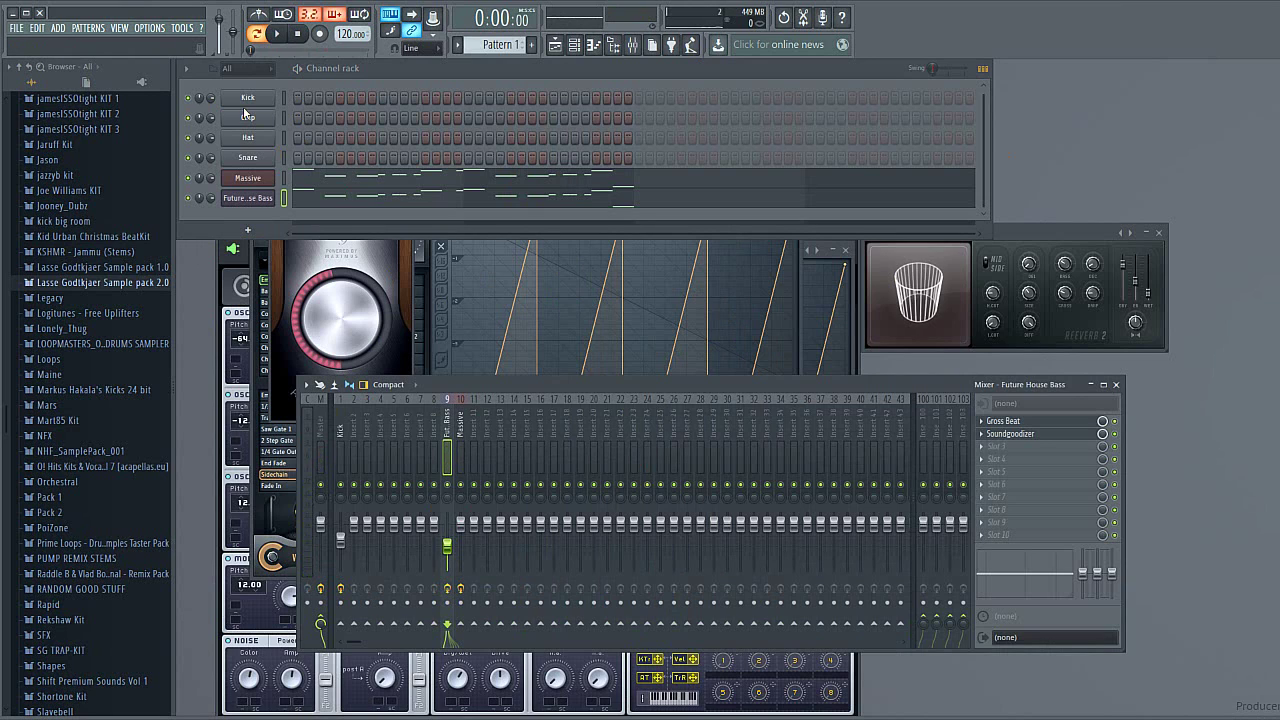
Fill the Kick channel with a hit every 4 steps and play the pattern
right_click(261, 100)
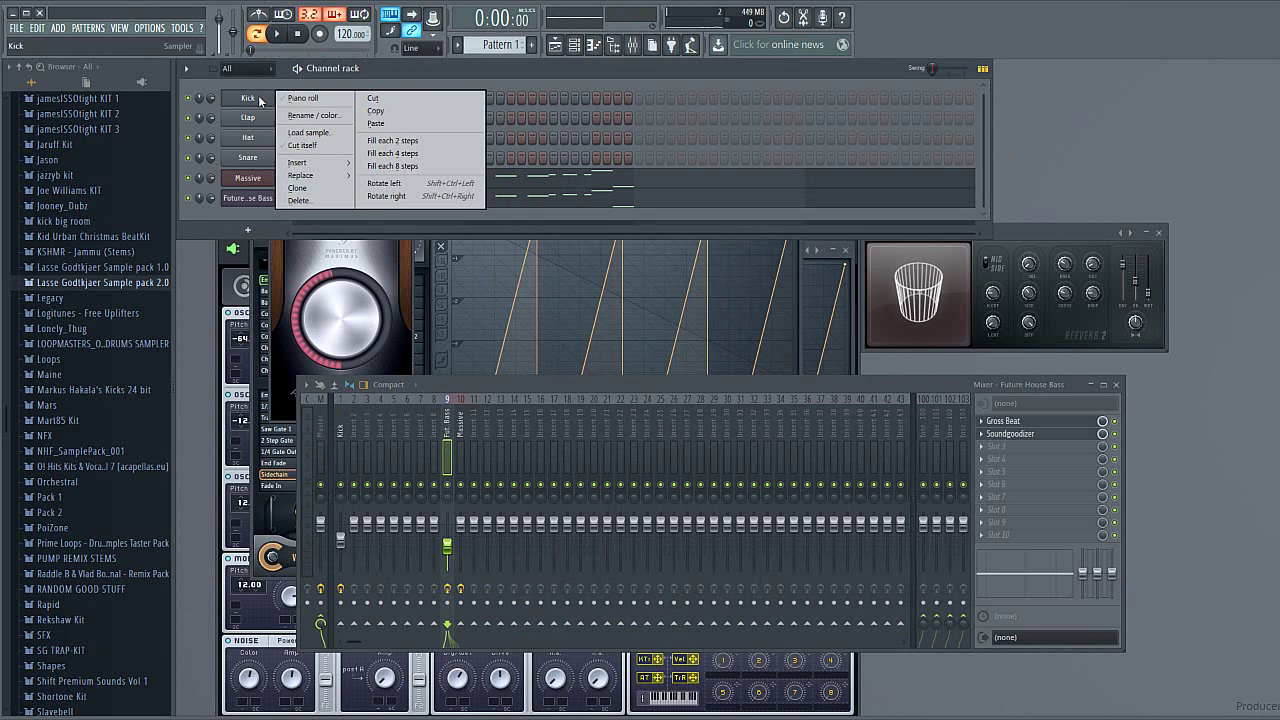
click(380, 153)
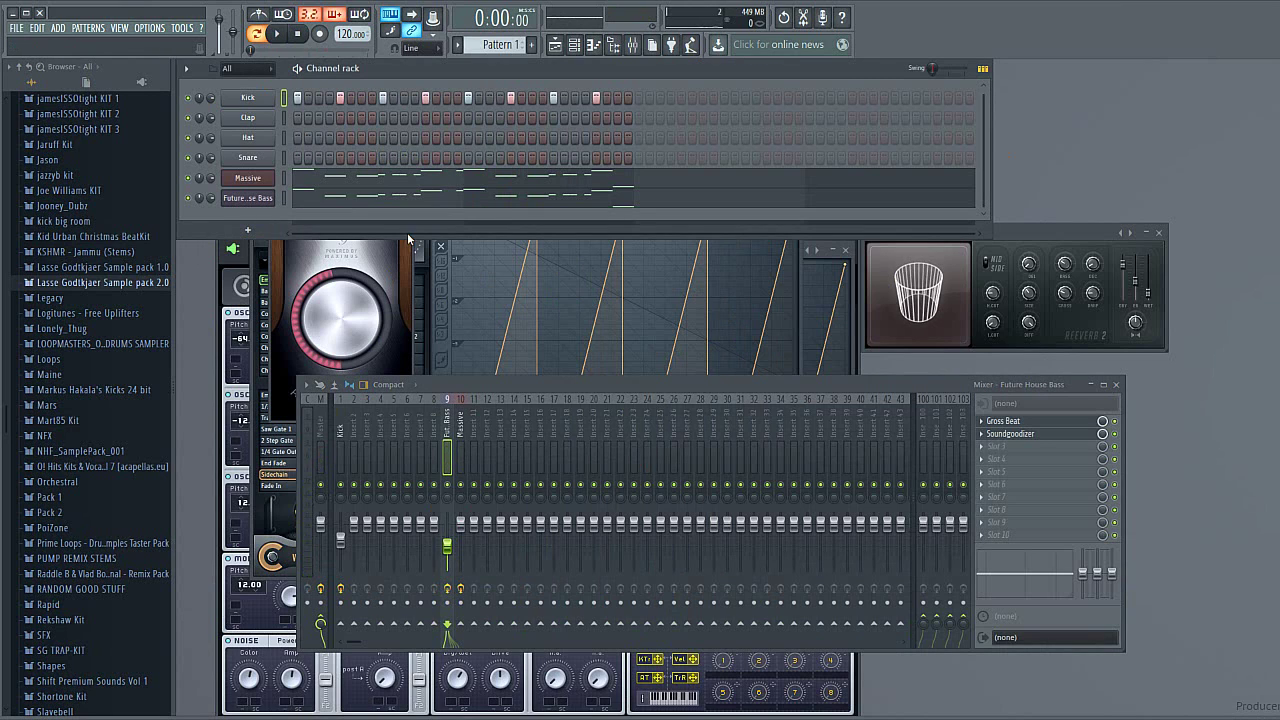
key(space)
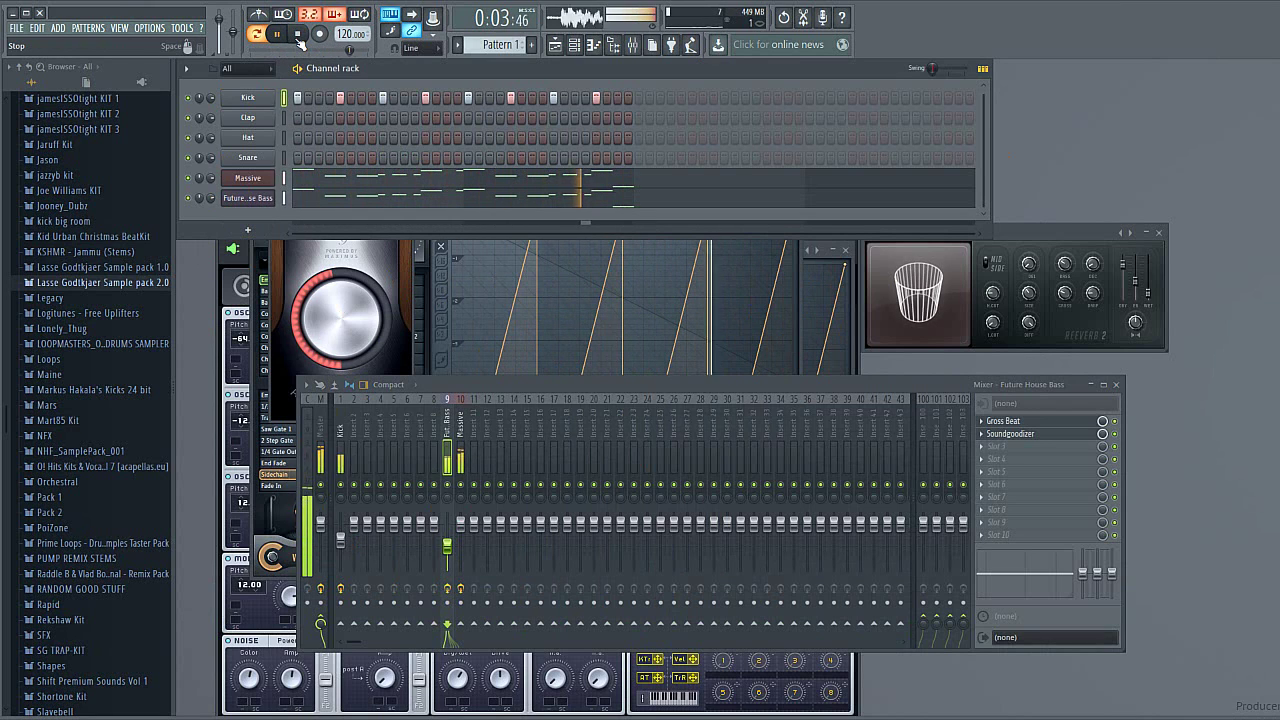
click(298, 36)
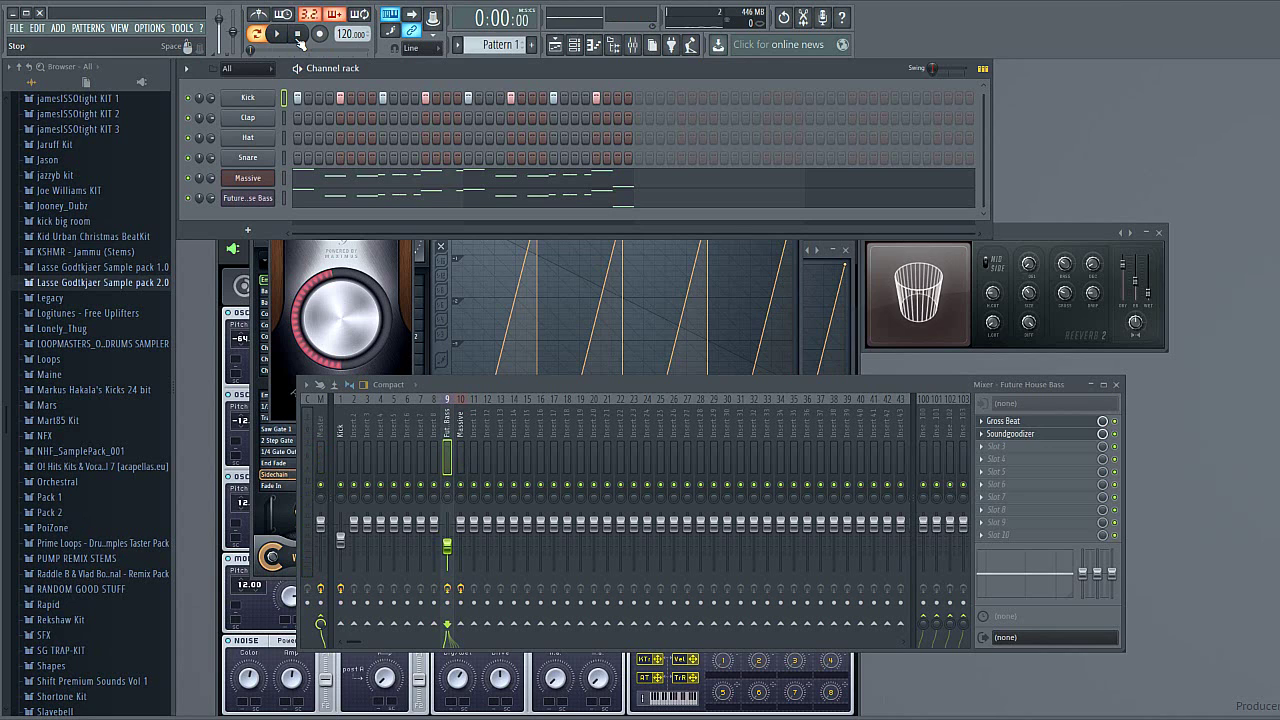
Clone the Massive channel and load the Future House Bass 6 preset into the clone
right_click(244, 183)
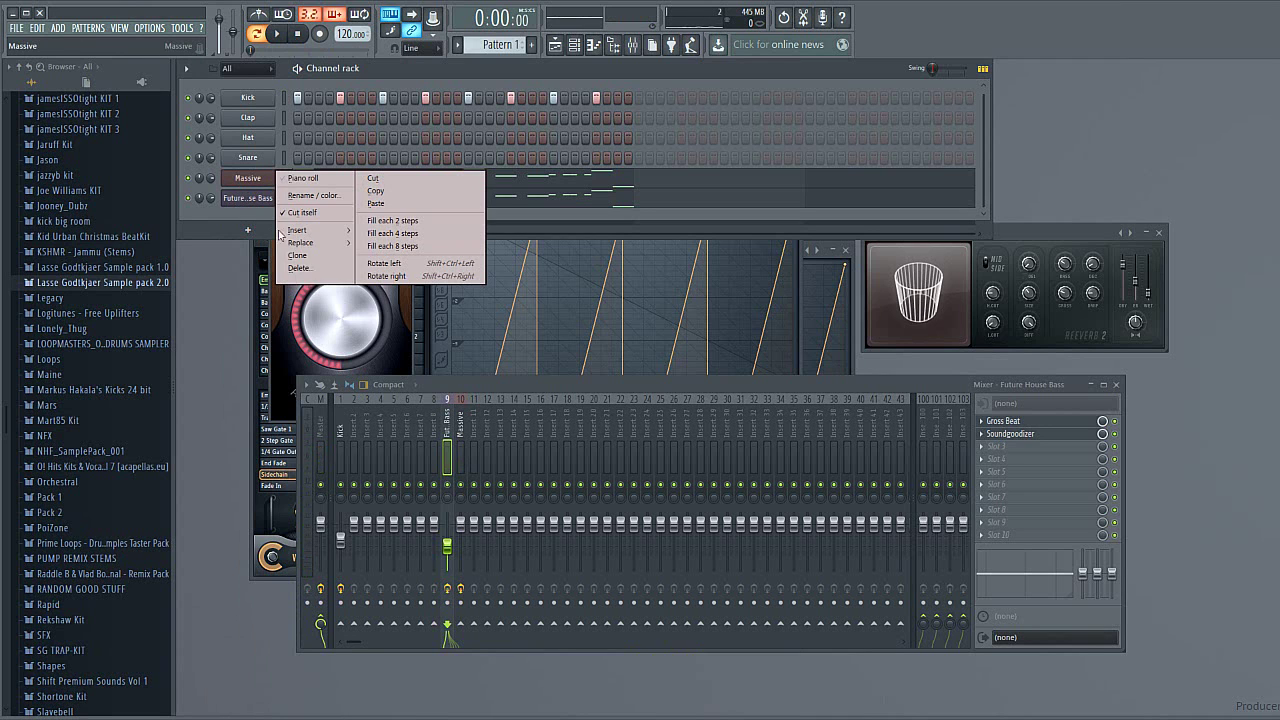
click(292, 262)
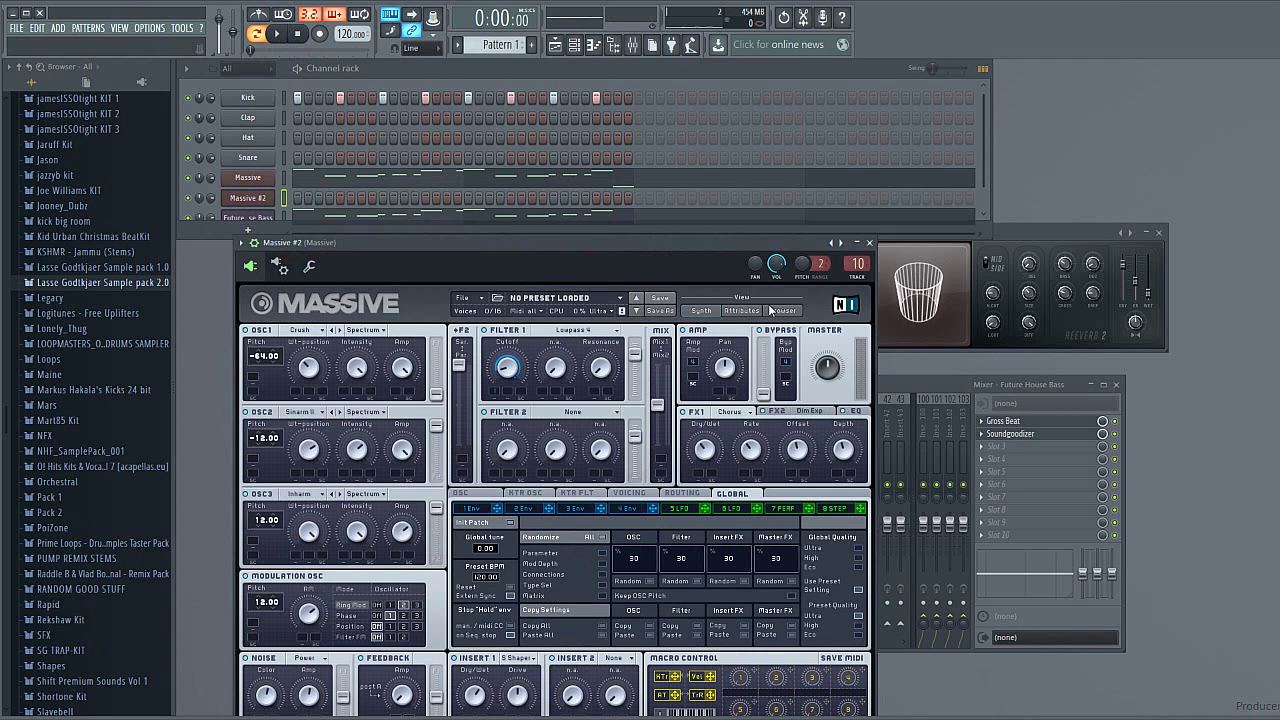
click(767, 311)
scroll(546, 531, down, 10)
scroll(530, 560, down, 4)
click(514, 545)
scroll(530, 545, up, 6)
scroll(533, 540, down, 3)
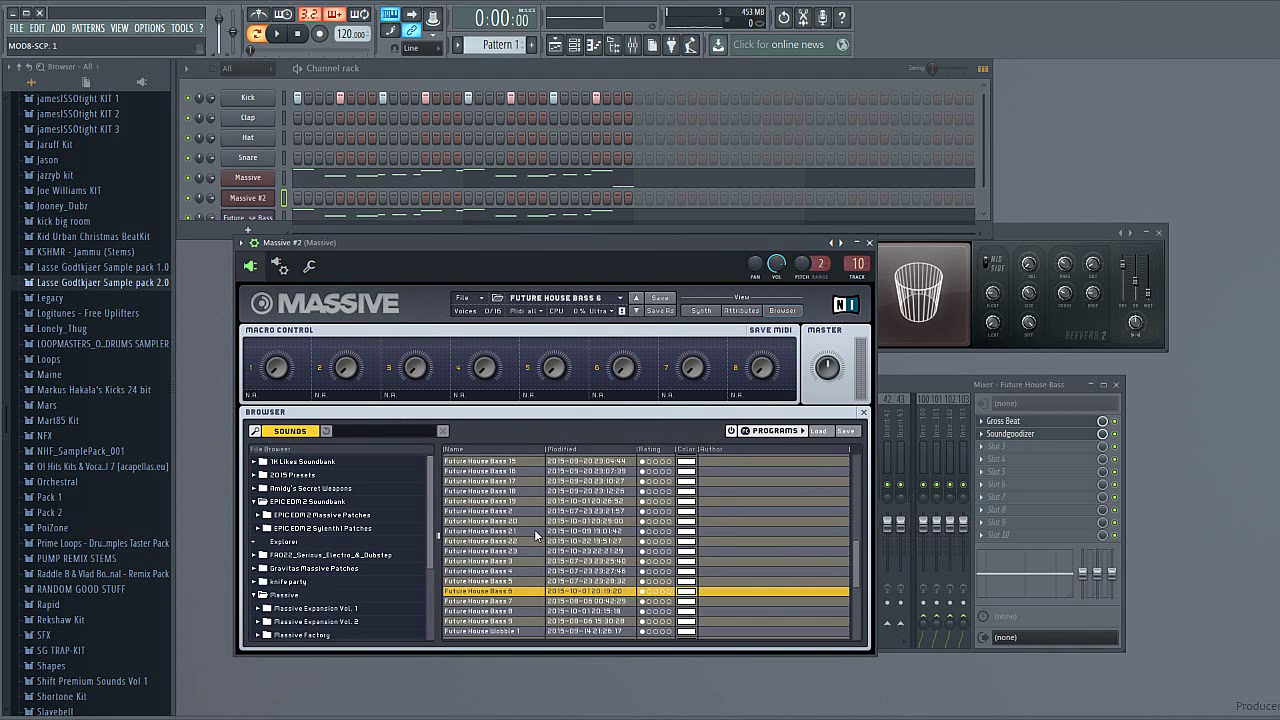
scroll(534, 529, down, 2)
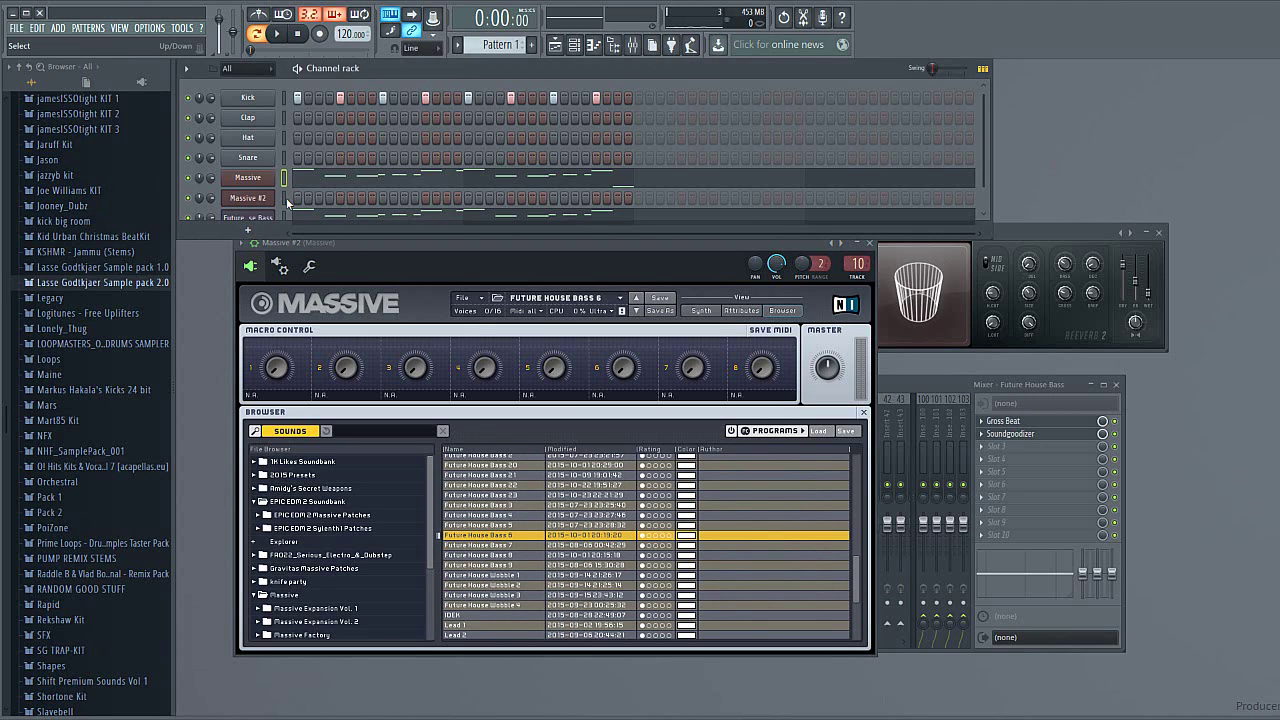
Paste the Massive melody notes into the Massive #2 channel and check it soloed in playback
key(ctrl+v)
key(space)
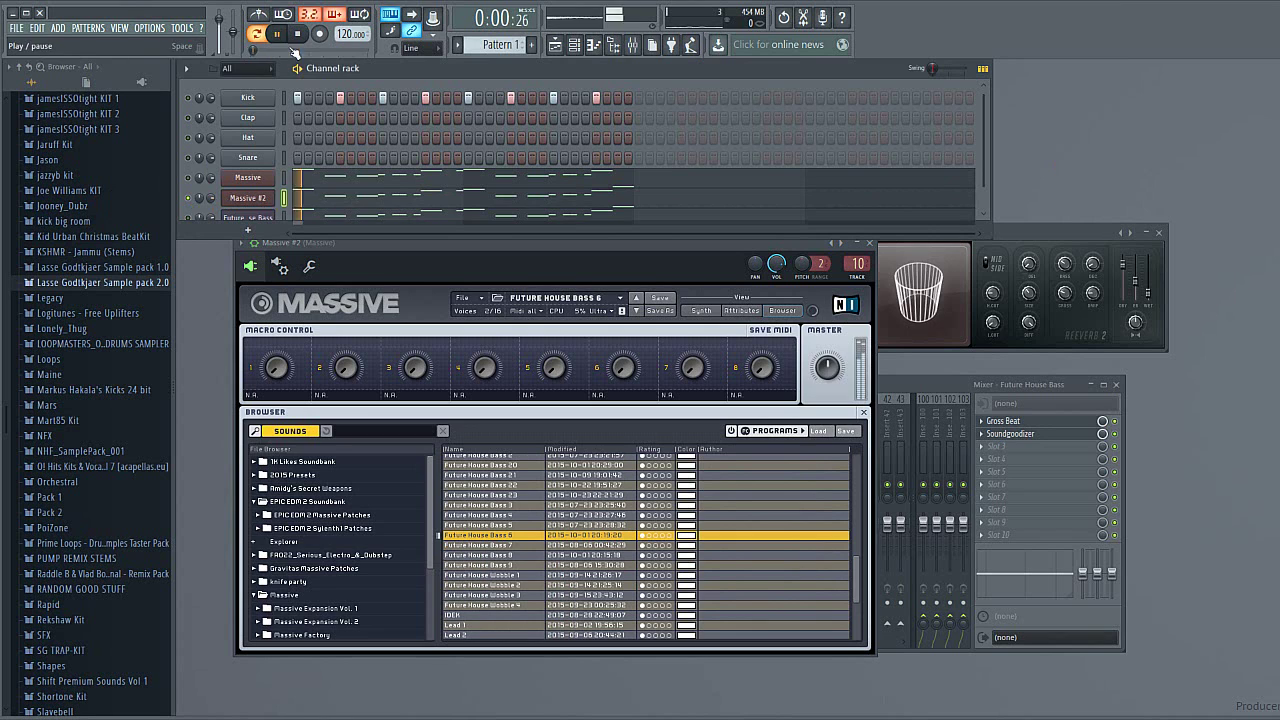
click(363, 201)
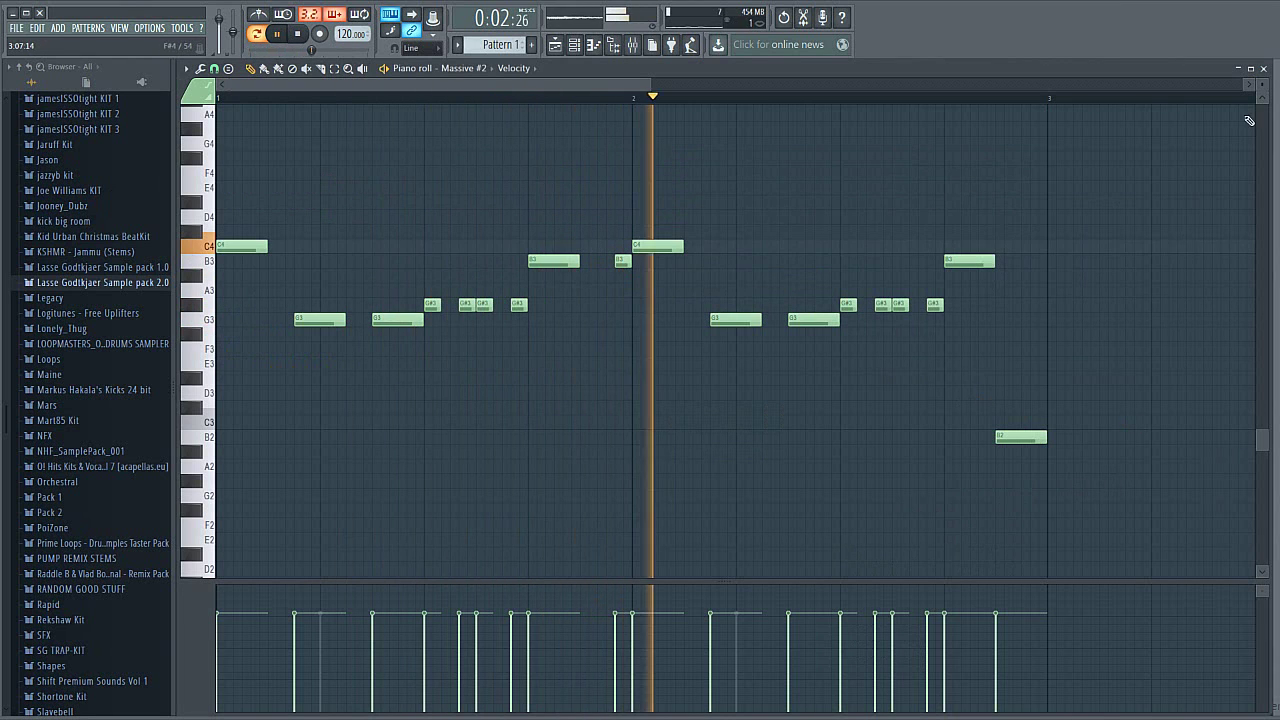
click(1264, 72)
click(1032, 381)
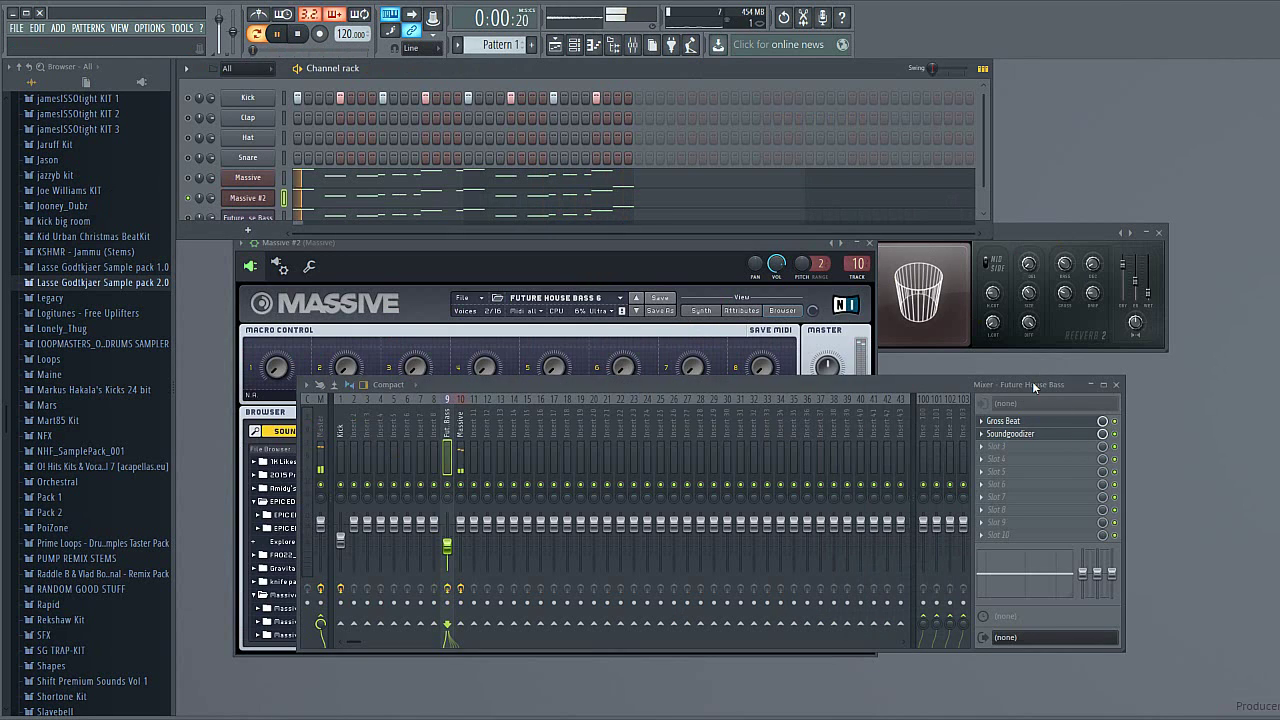
key(space)
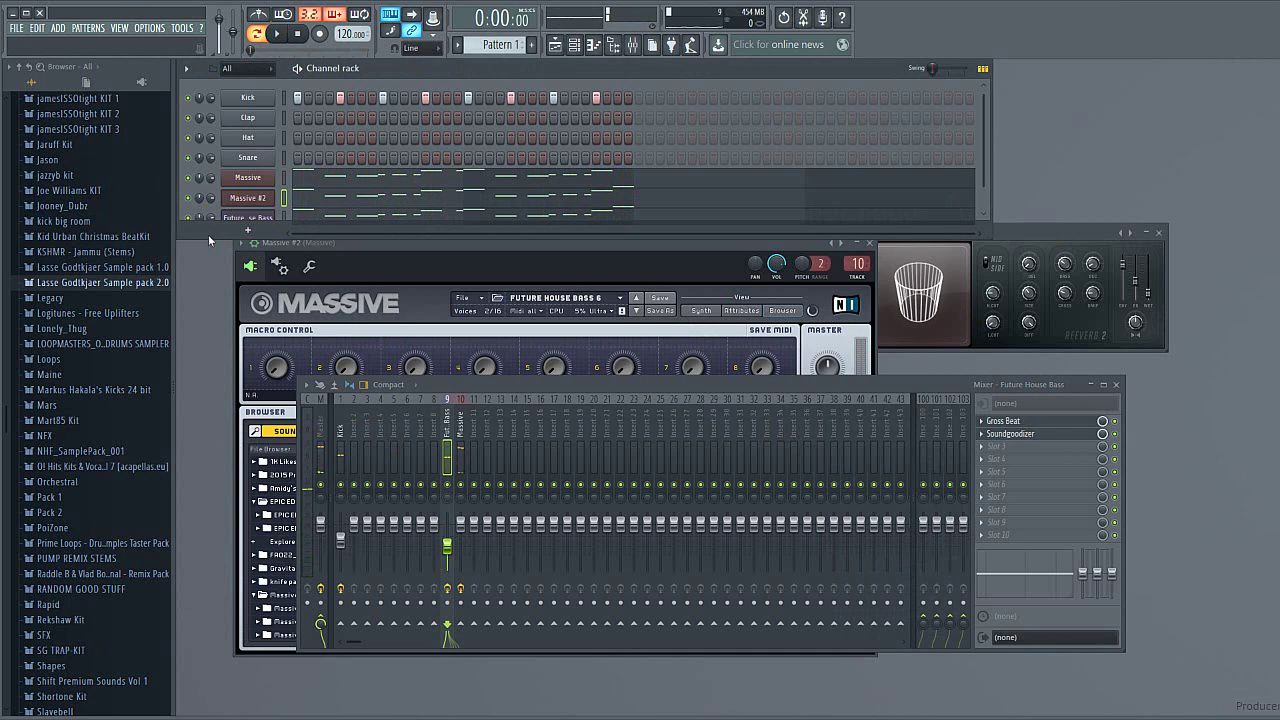
Enlarge the channel rack to show every channel and listen to the full pattern with all channels unmuted
click(208, 235)
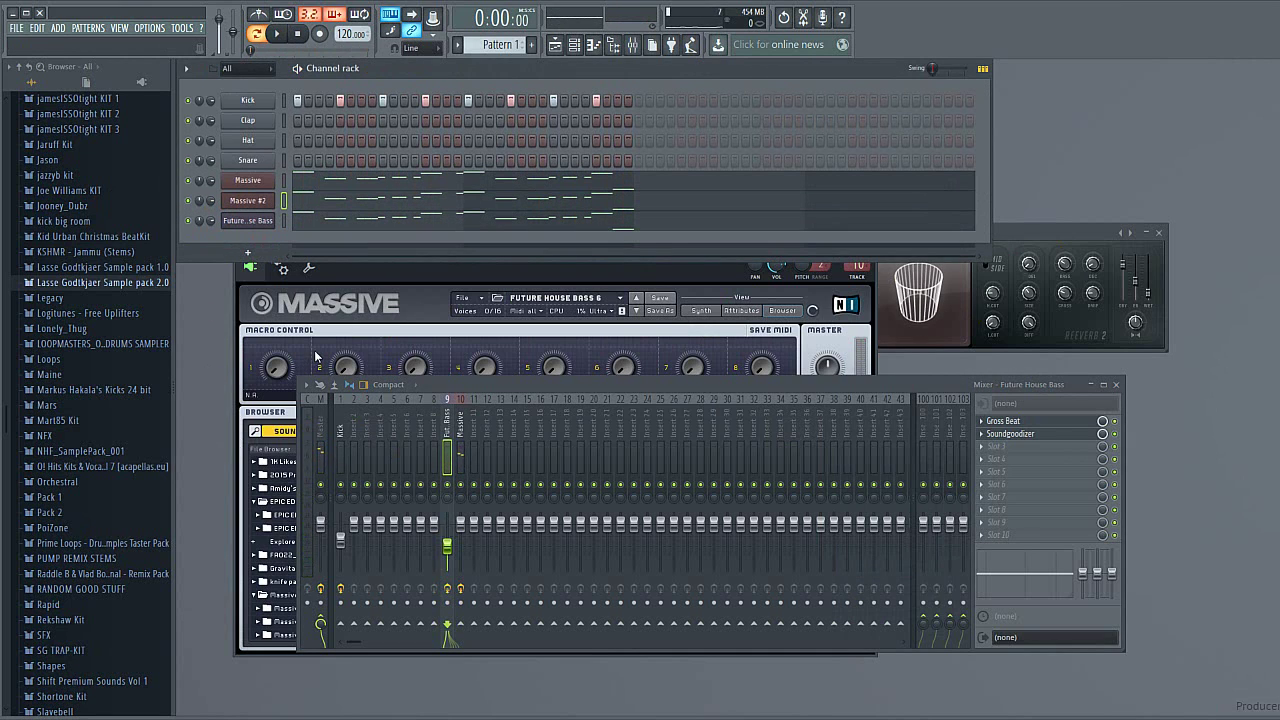
key(space)
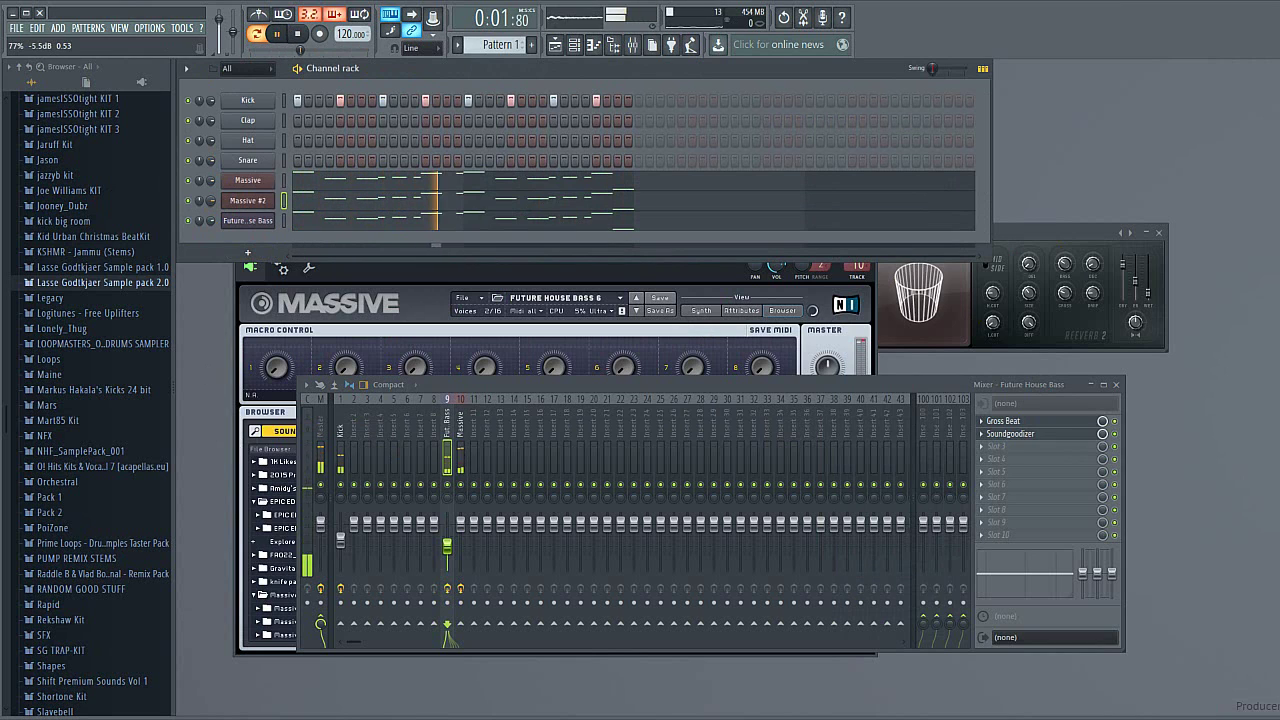
click(300, 38)
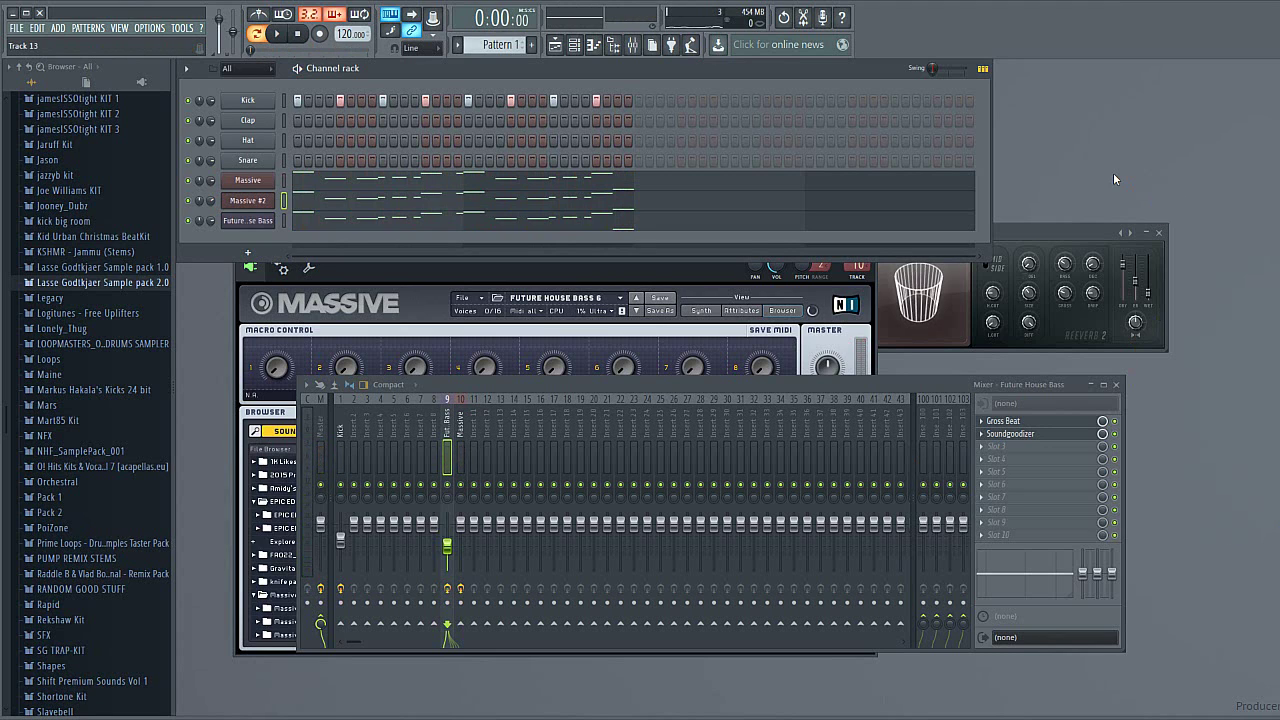
Load Hi Hat (4) from Sample pack 1.0 onto the Hat channel and place hits midway between the kicks across the pattern
click(102, 268)
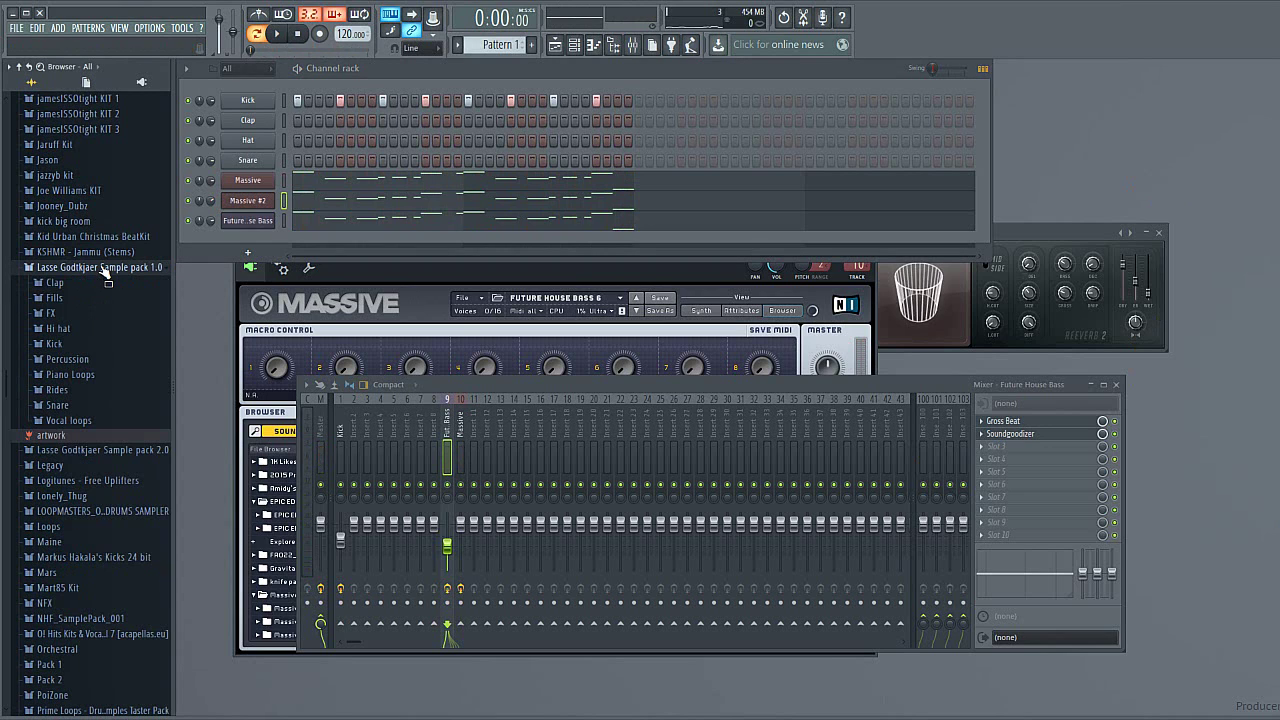
click(76, 332)
click(80, 357)
key(Down)
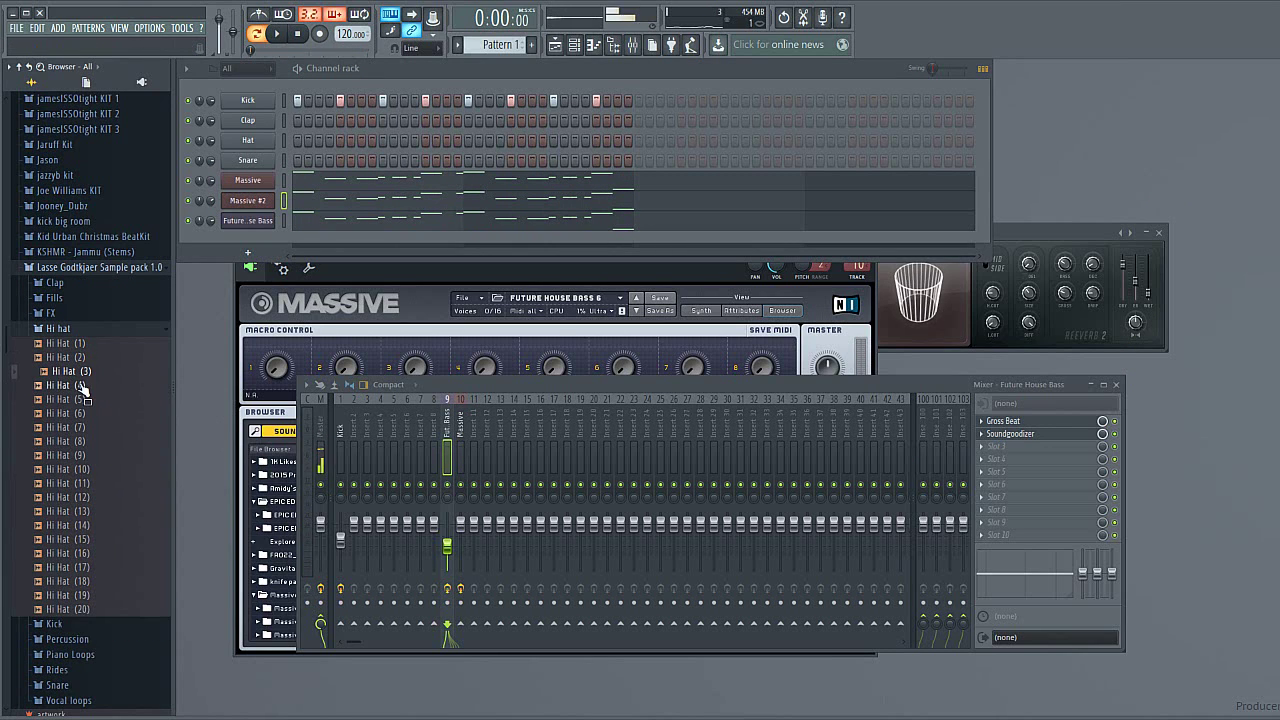
drag(84, 387, 252, 142)
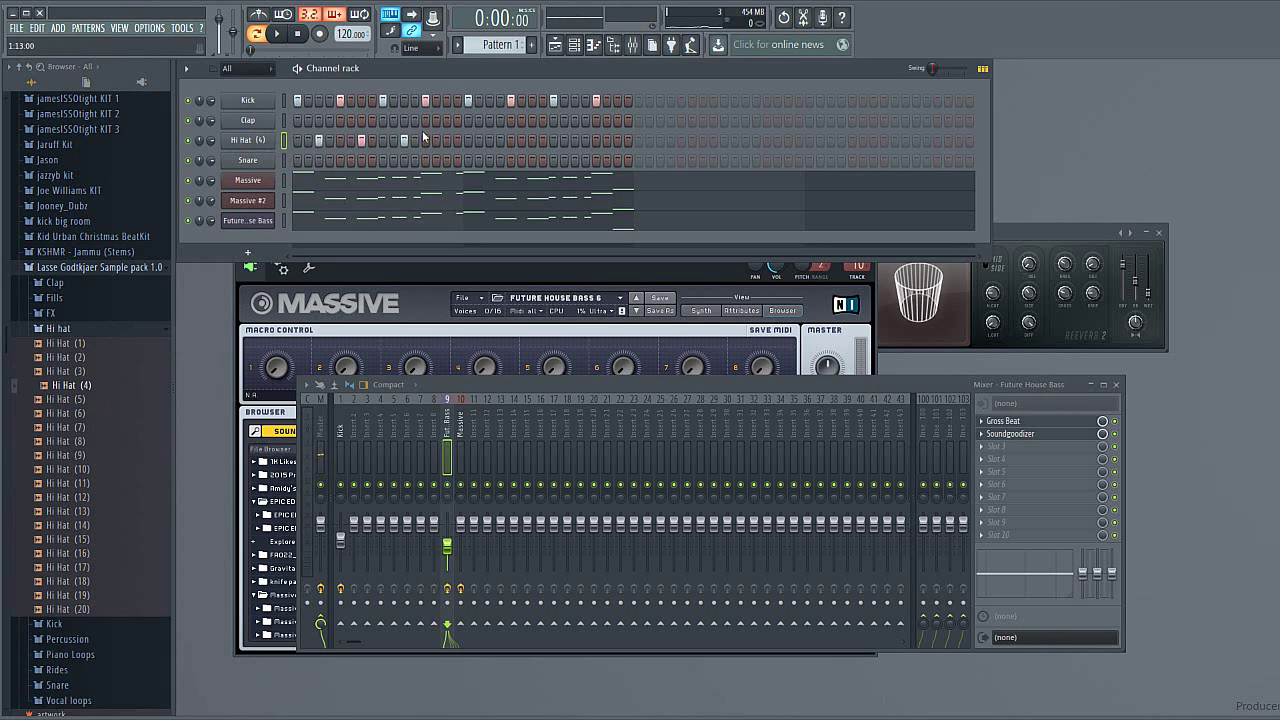
click(491, 140)
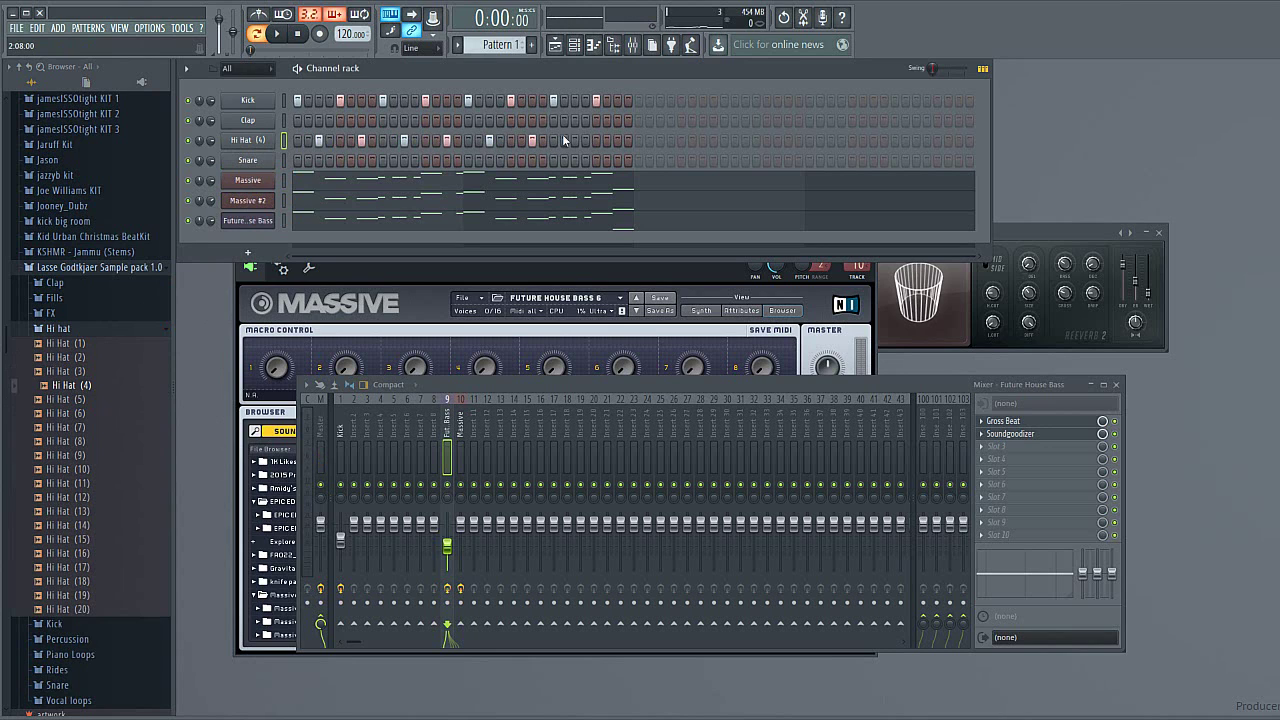
Audition the claps in Sample pack 1.0, load Clap (3) onto the Snare channel, place it on every second kick and play the pattern
click(87, 270)
click(88, 268)
click(55, 276)
click(55, 276)
click(76, 372)
click(76, 360)
click(74, 346)
click(76, 332)
click(77, 318)
click(78, 304)
click(76, 318)
drag(76, 318, 262, 160)
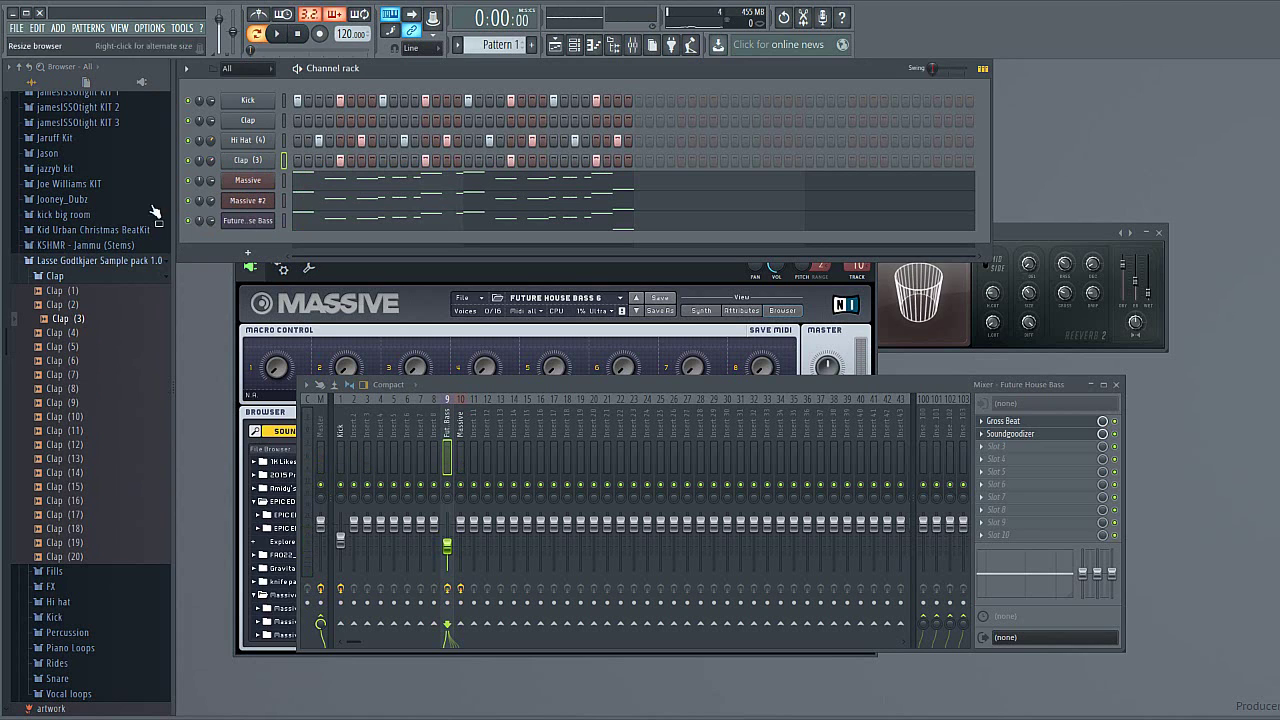
key(space)
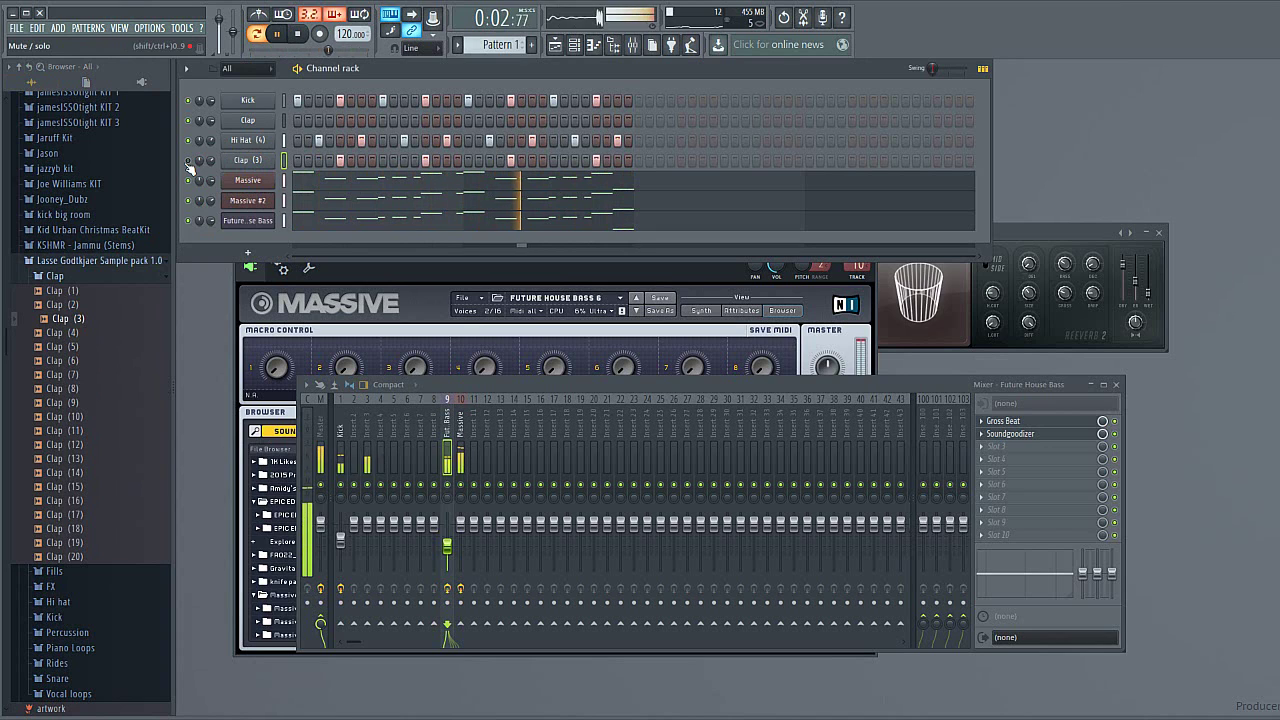
key(space)
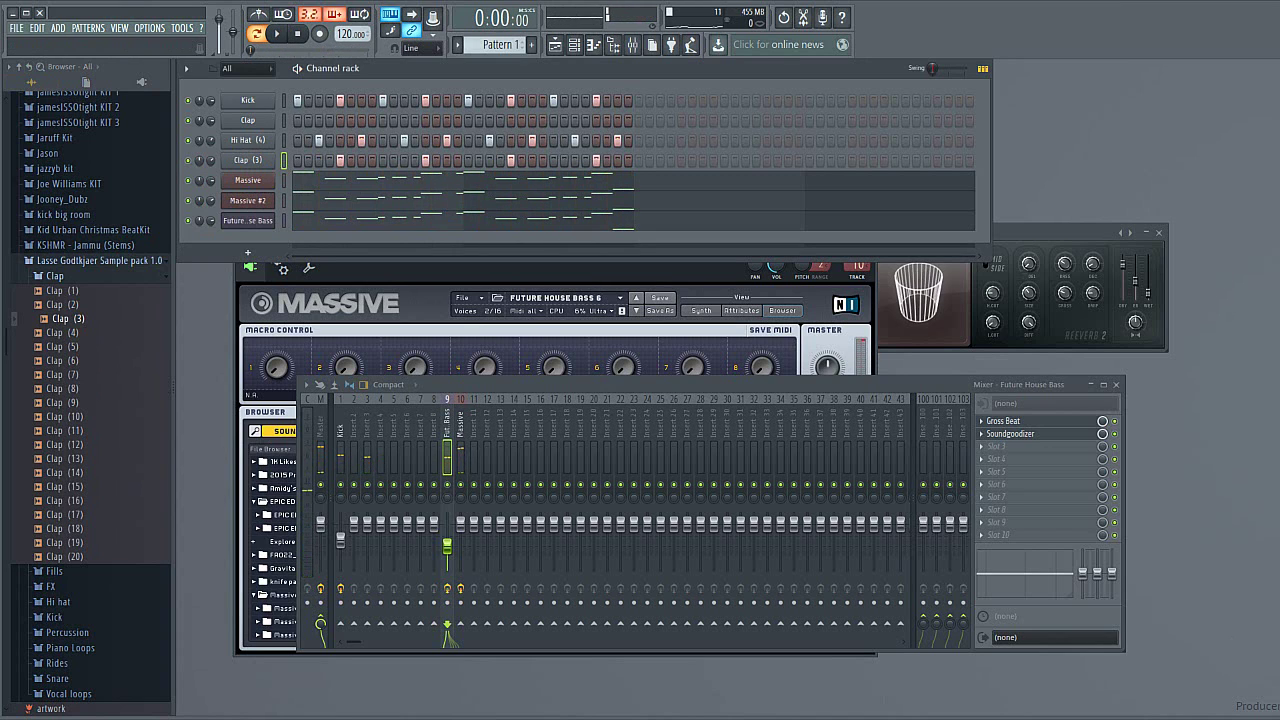